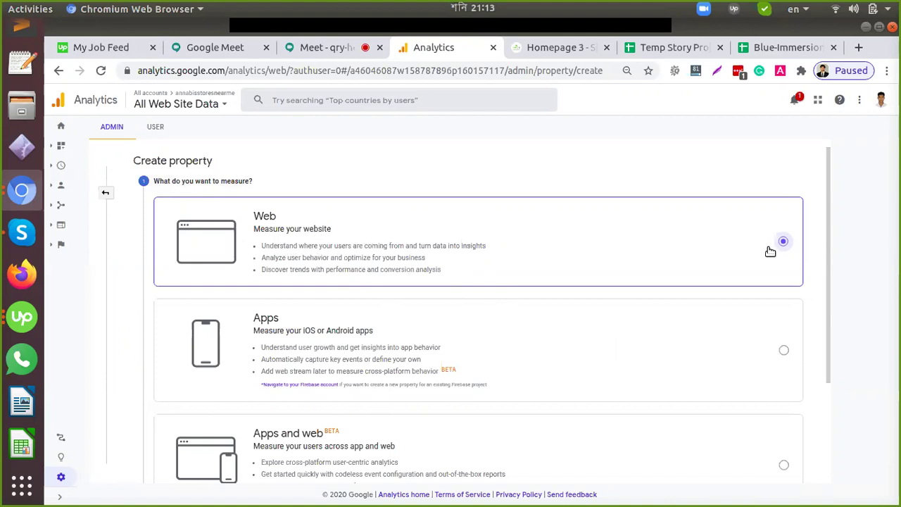
# Step: Review the measurement options for the new property and continue to property setup with Web selected
pyautogui.scroll(-2, 750, 255)
pyautogui.scroll(3, 457, 295)
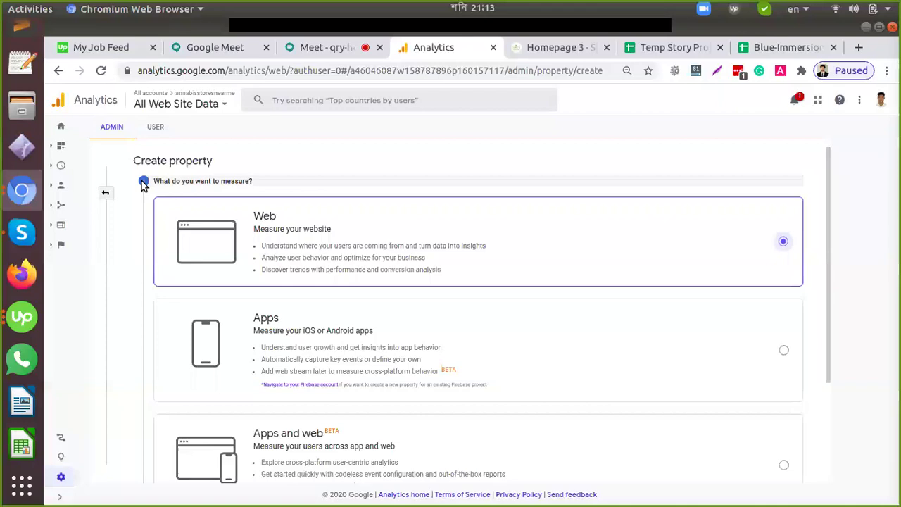
pyautogui.scroll(-2, 352, 295)
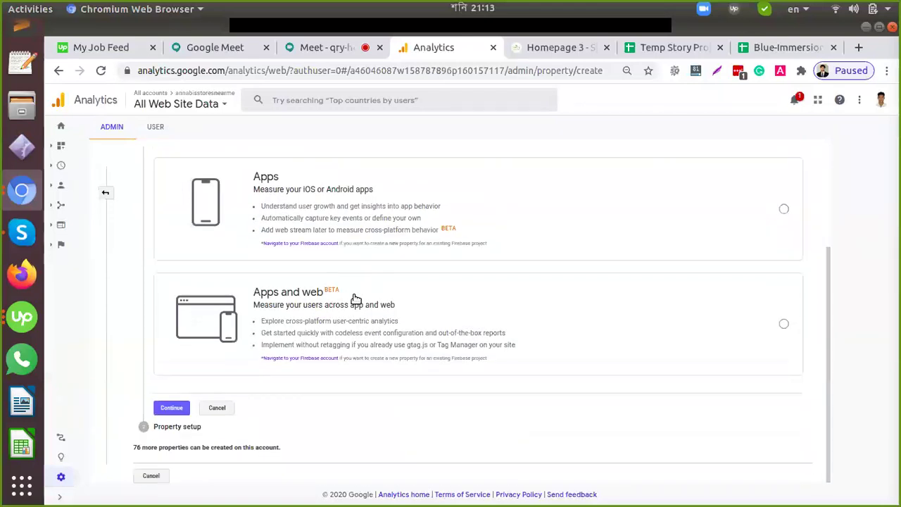
pyautogui.click(173, 412)
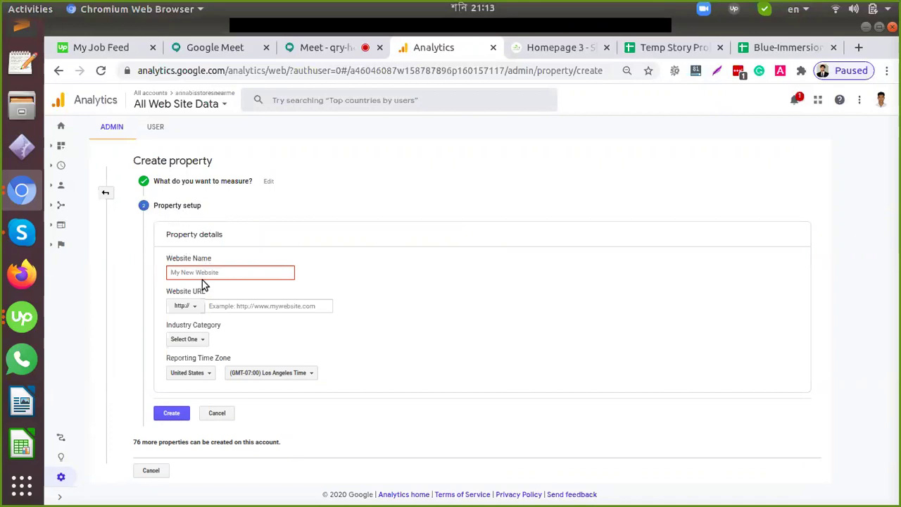
pyautogui.write('Story IT')
pyautogui.click(548, 48)
pyautogui.click(469, 73)
pyautogui.hotkey('ctrl', 'c')
pyautogui.click(434, 48)
pyautogui.click(268, 306)
pyautogui.hotkey('ctrl', 'v')
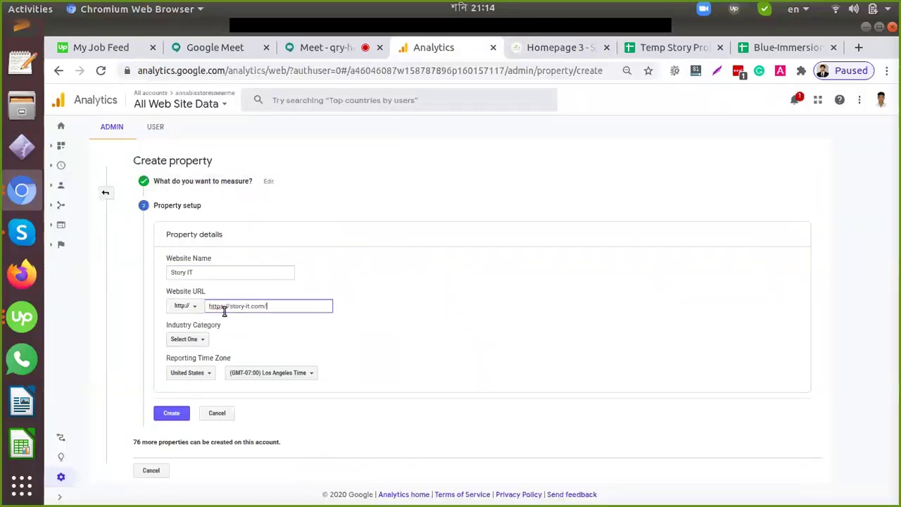
pyautogui.moveTo(230, 307); pyautogui.dragTo(195, 304)
pyautogui.press('BackSpace')
pyautogui.click(195, 309)
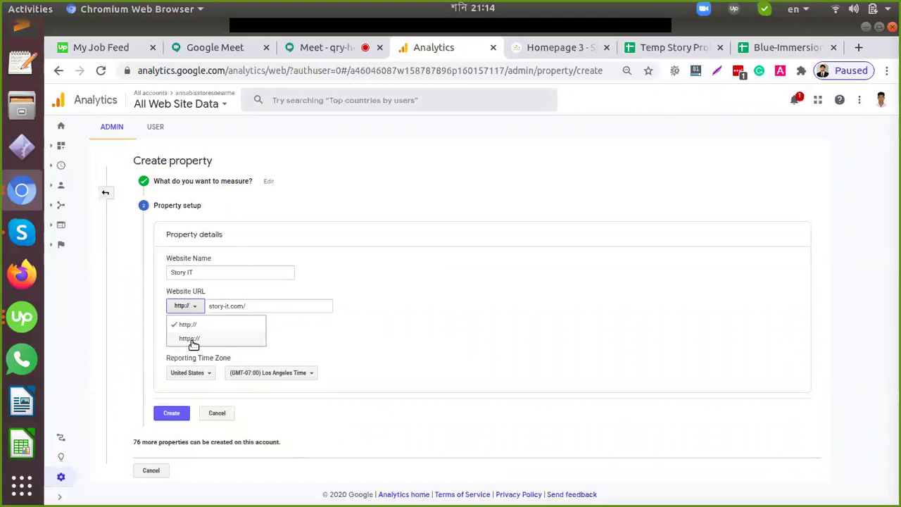
pyautogui.click(190, 339)
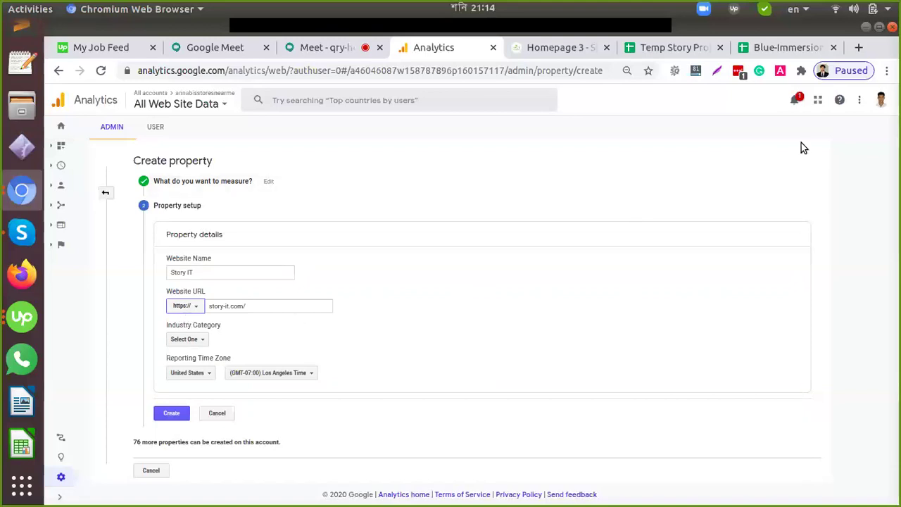
# Step: Open the IANTD courses link from the Blue-Immersion sheet, compare its connection security with story-it.com, and return to the property form
pyautogui.click(764, 47)
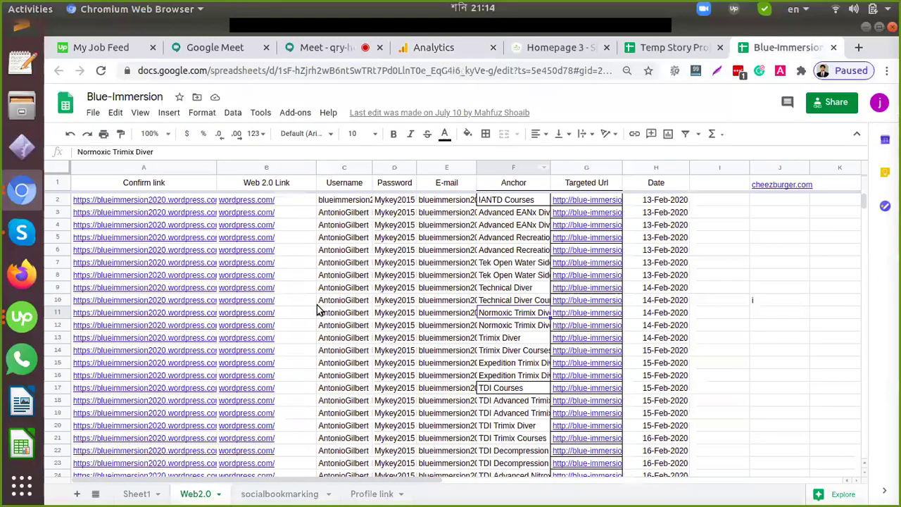
pyautogui.click(583, 200)
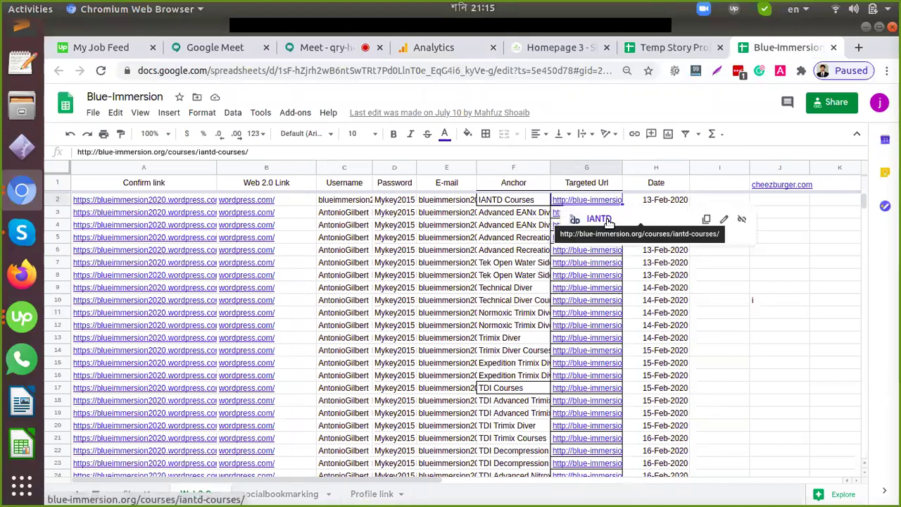
pyautogui.click(591, 217)
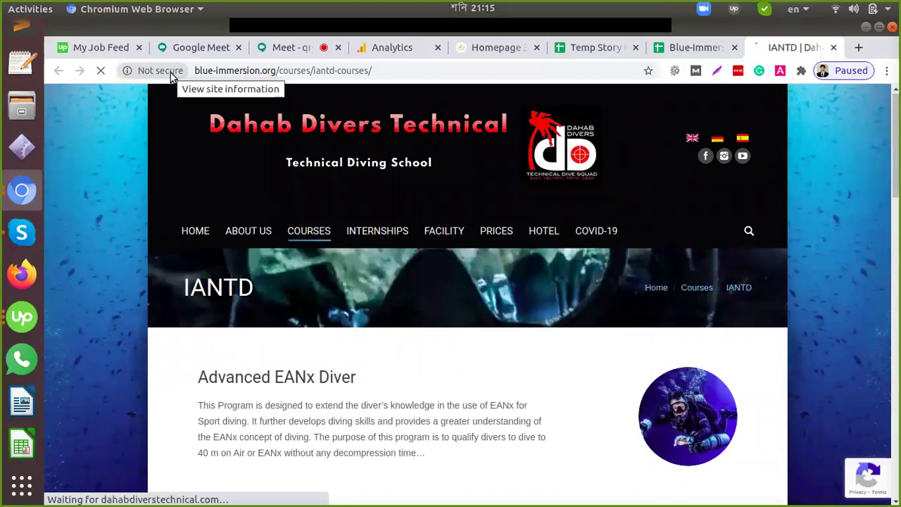
pyautogui.click(470, 49)
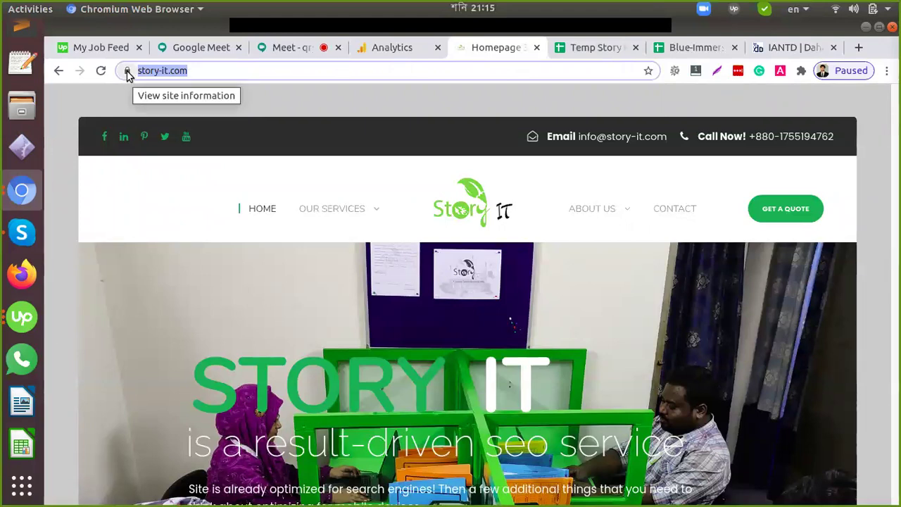
pyautogui.click(374, 50)
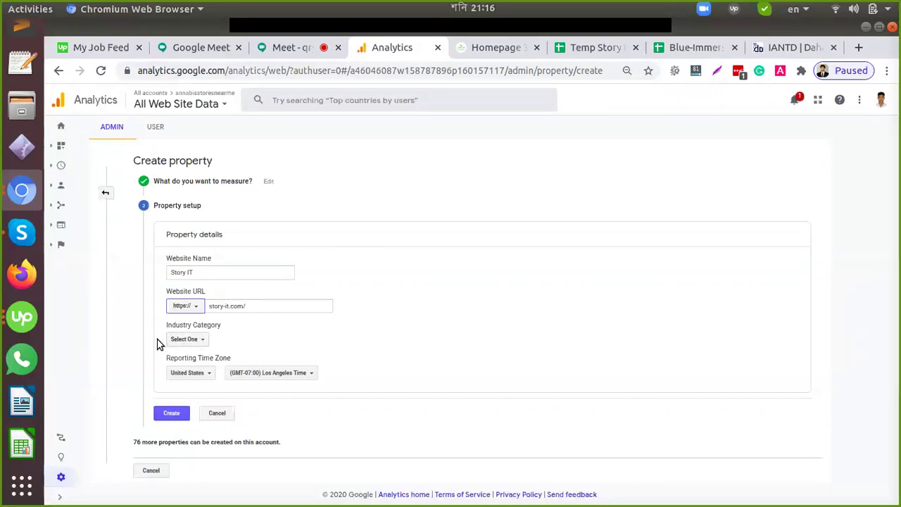
# Step: Look through the industry categories and set the property's category to Internet and Telecom
pyautogui.click(189, 341)
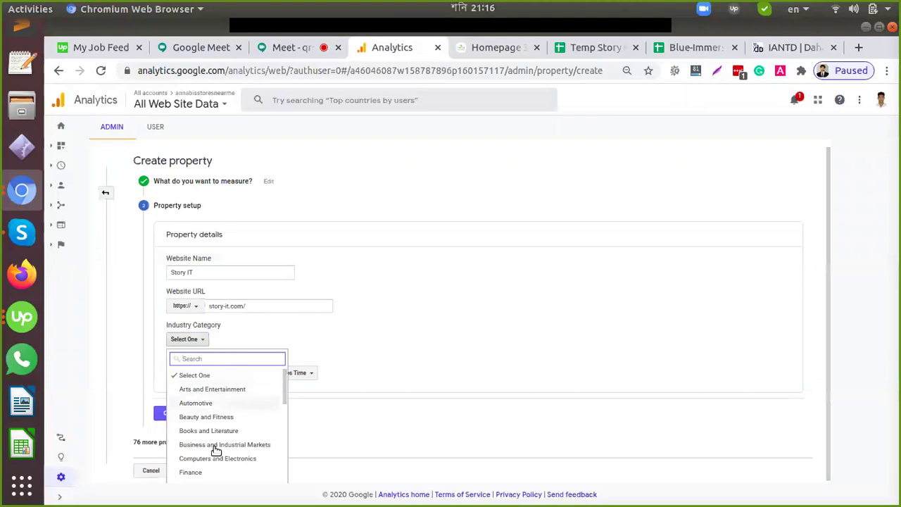
pyautogui.scroll(-5, 207, 422)
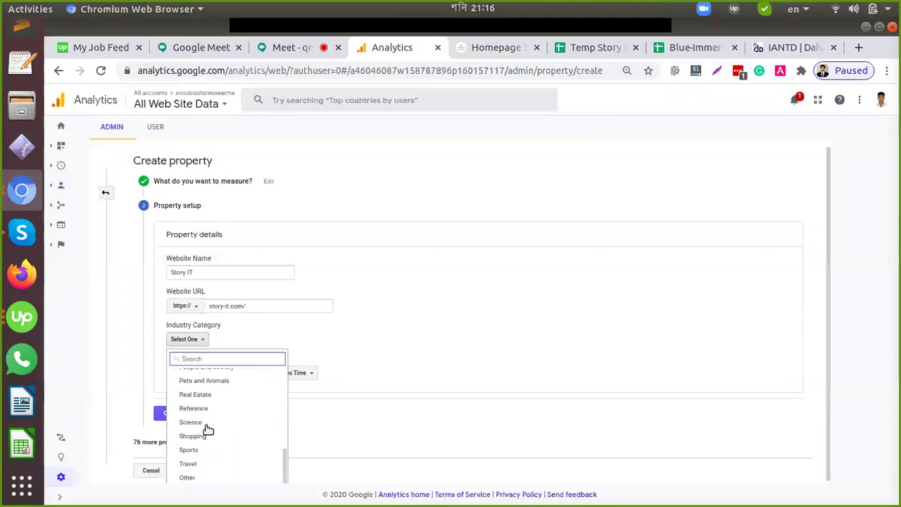
pyautogui.scroll(-1, 215, 461)
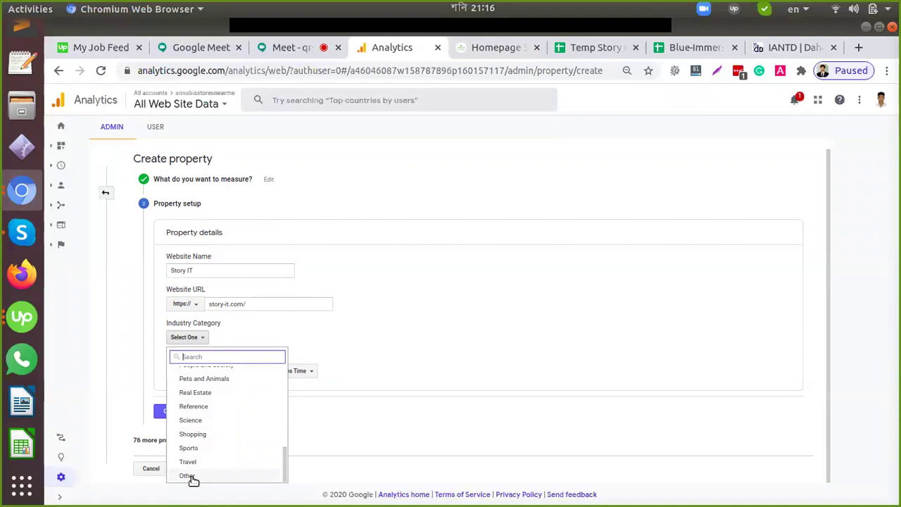
pyautogui.scroll(5, 220, 438)
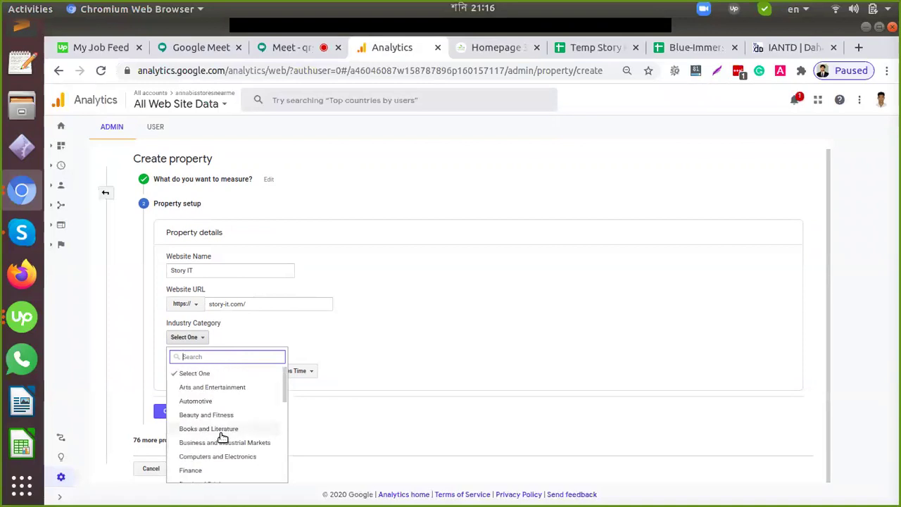
pyautogui.scroll(-2, 225, 426)
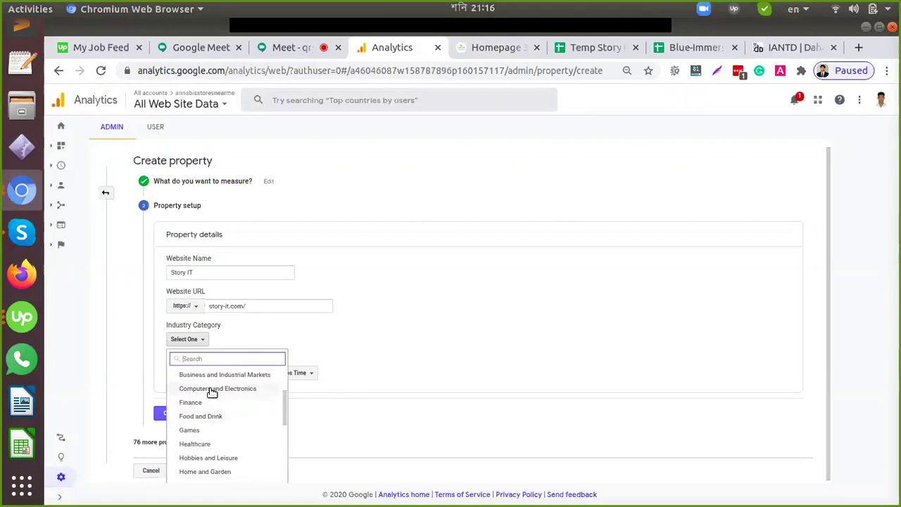
pyautogui.scroll(-1, 209, 429)
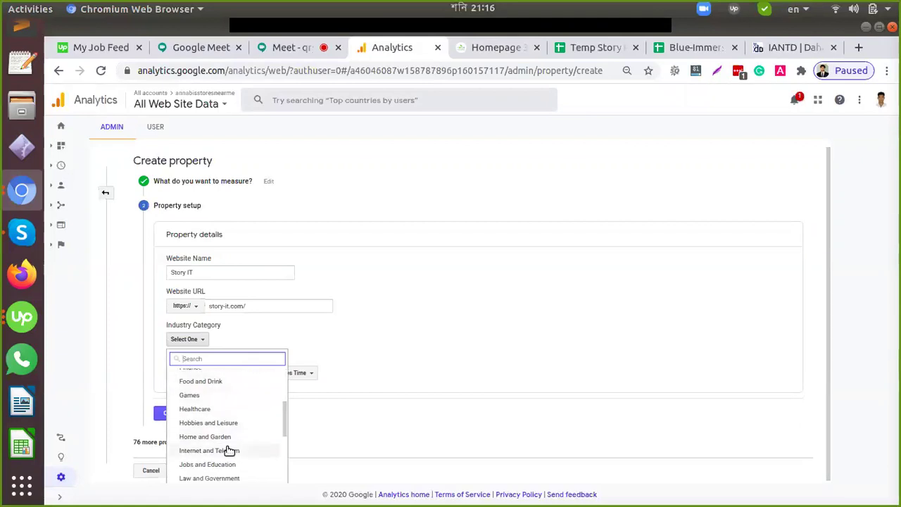
pyautogui.scroll(-1, 229, 448)
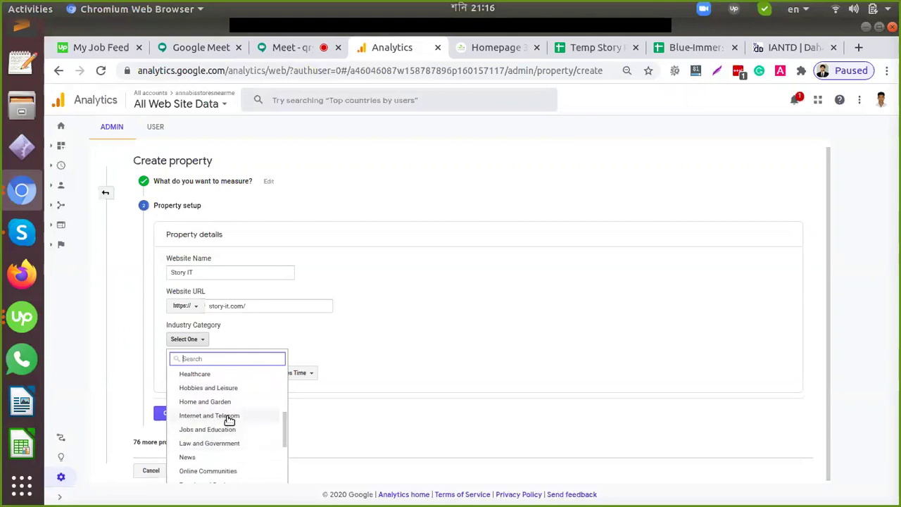
pyautogui.scroll(-2, 244, 450)
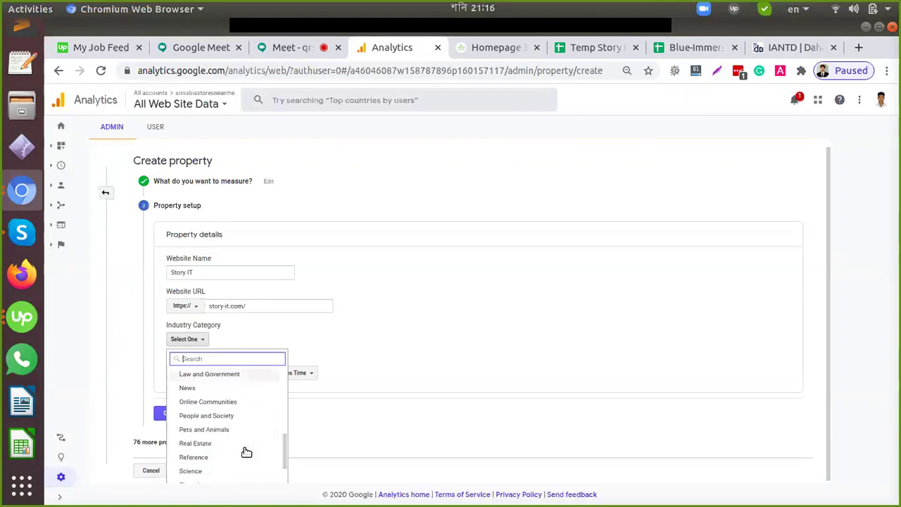
pyautogui.scroll(-1, 237, 448)
pyautogui.scroll(-2, 236, 447)
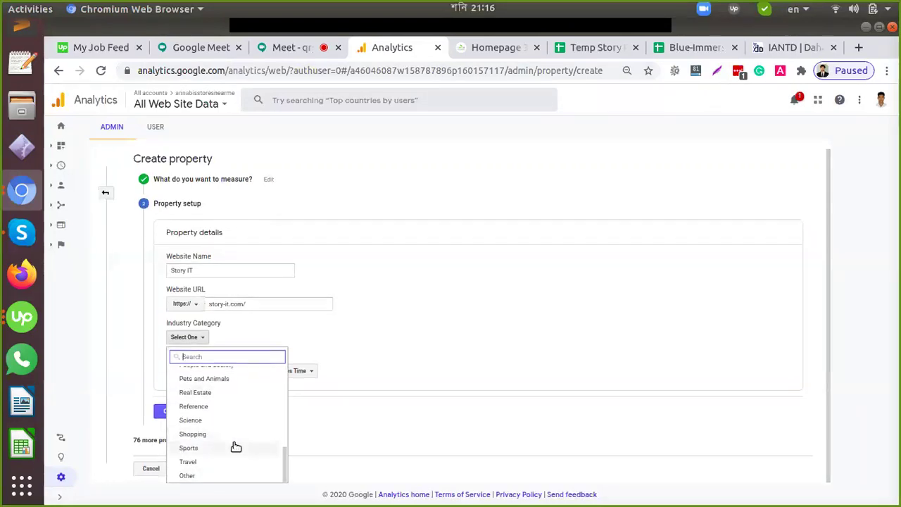
pyautogui.scroll(2, 235, 448)
pyautogui.scroll(2, 236, 448)
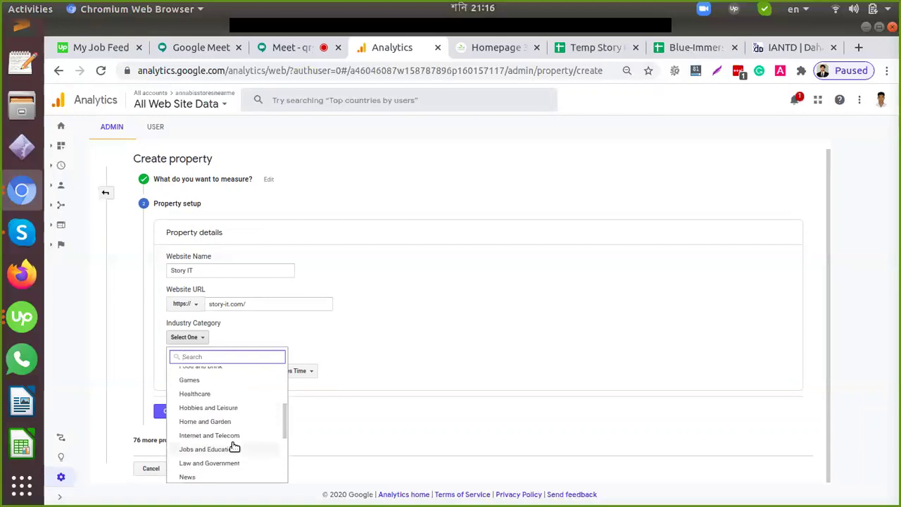
pyautogui.scroll(1, 235, 448)
pyautogui.scroll(-1, 234, 447)
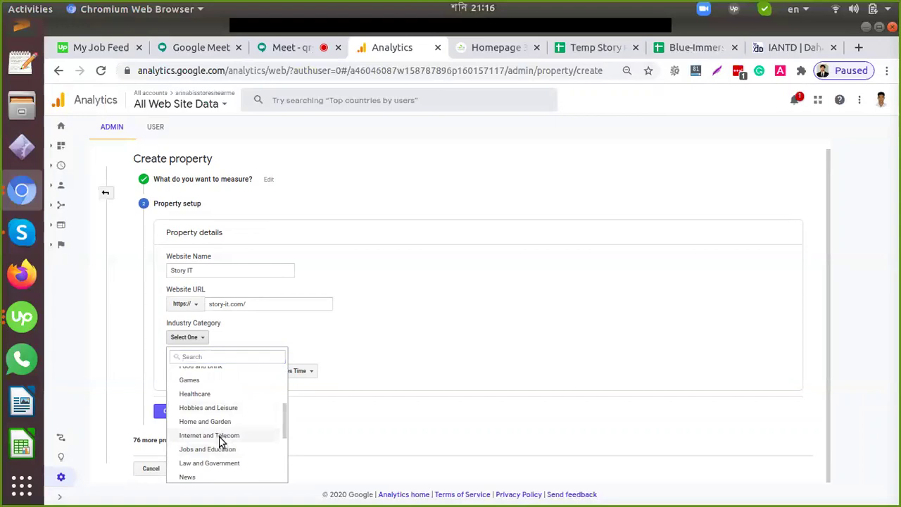
pyautogui.click(219, 435)
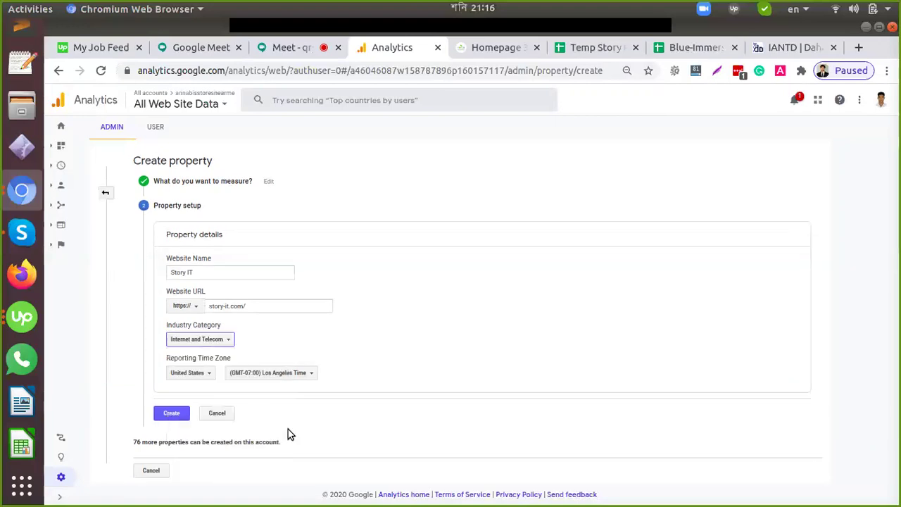
# Step: Set the country of the reporting time zone to Bangladesh
pyautogui.click(204, 375)
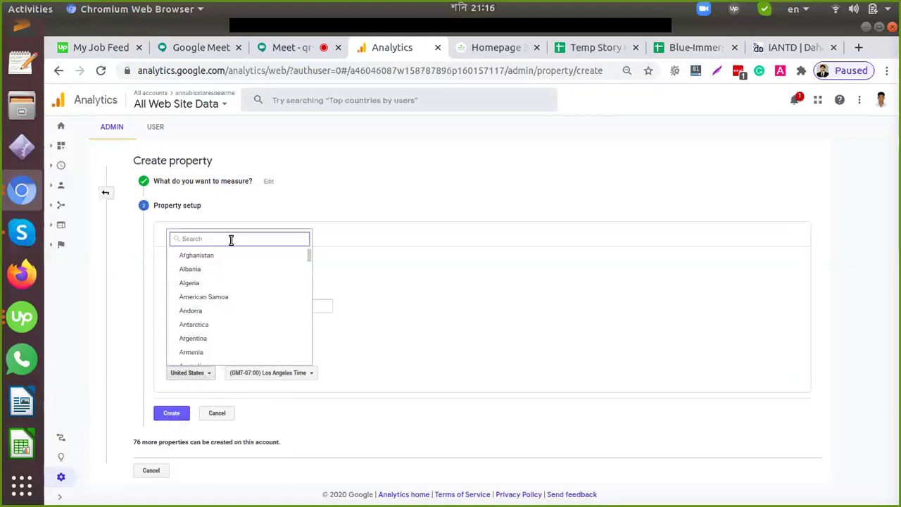
pyautogui.write('ba')
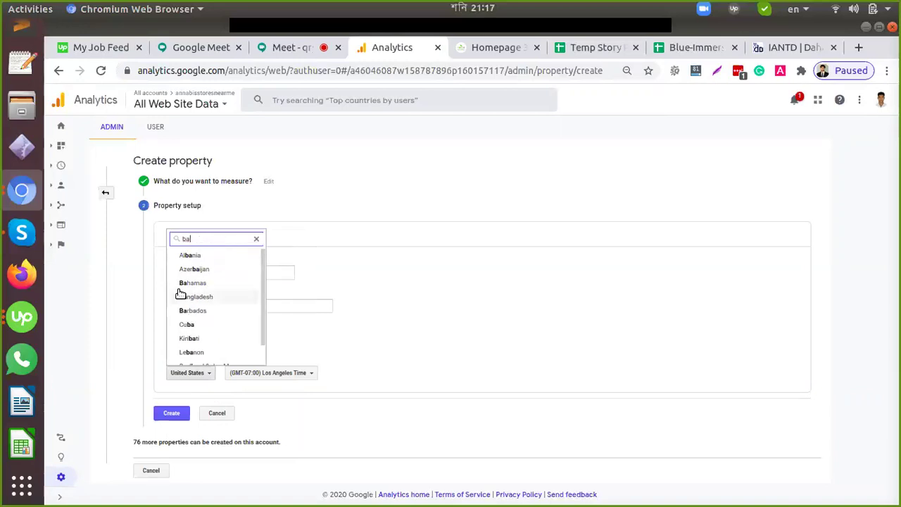
pyautogui.click(198, 298)
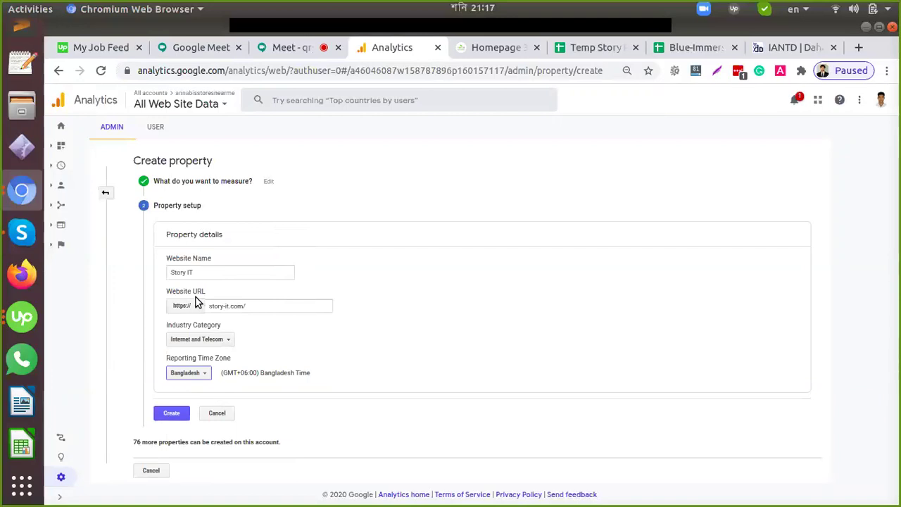
pyautogui.click(185, 373)
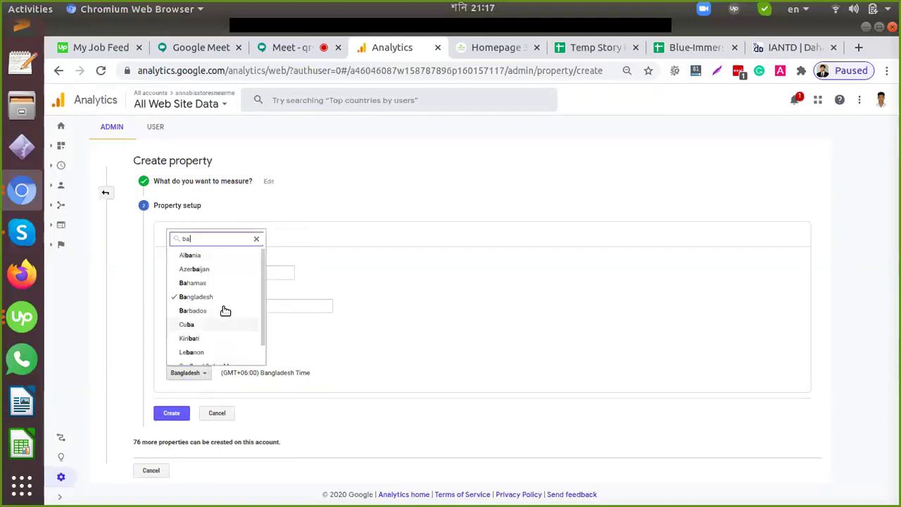
pyautogui.doubleClick(217, 238)
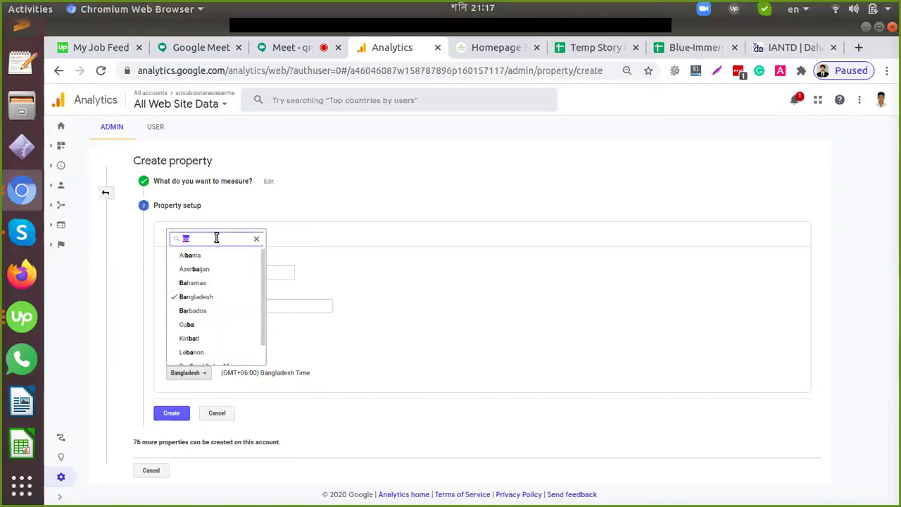
pyautogui.write('uni')
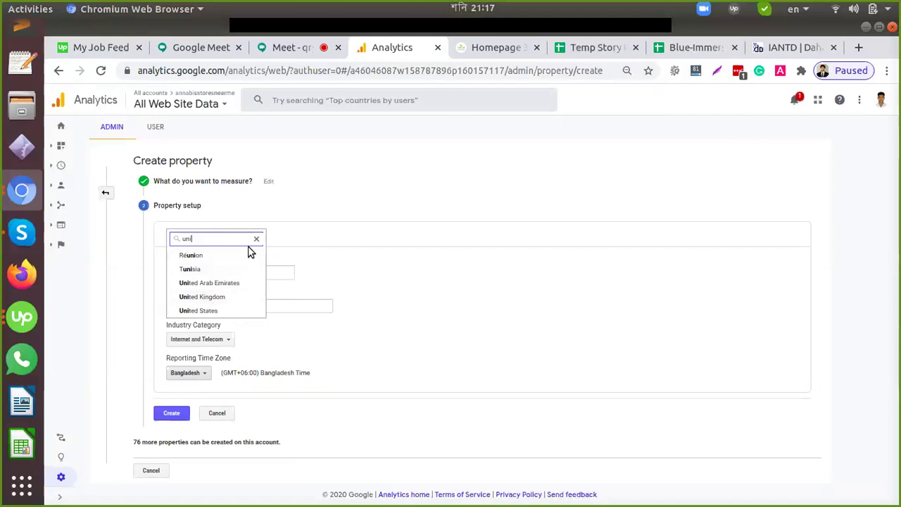
pyautogui.click(255, 241)
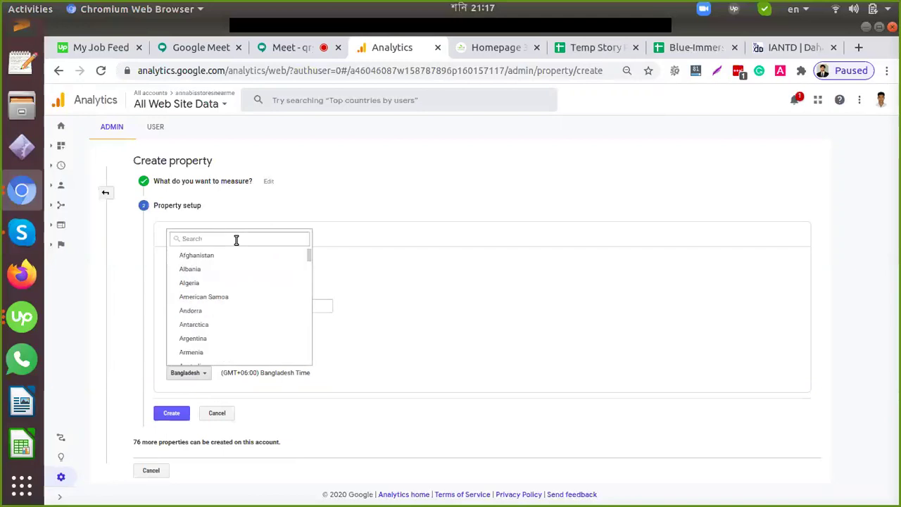
pyautogui.click(387, 323)
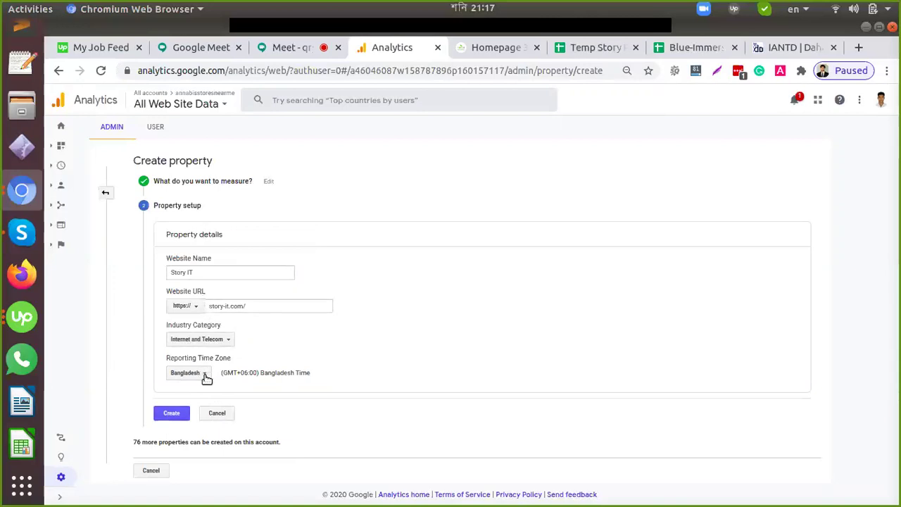
# Step: Create the Story IT property and highlight the word HEAD in its Global Site Tag placement instructions
pyautogui.click(170, 418)
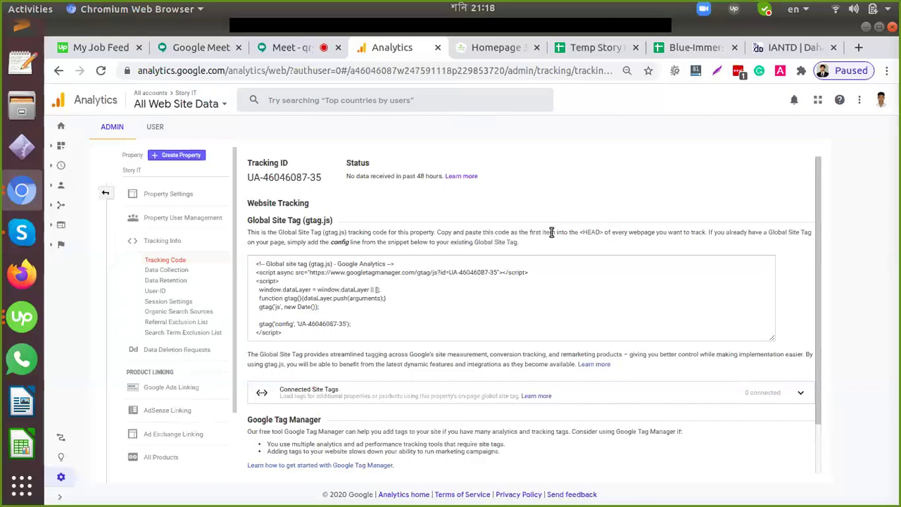
pyautogui.moveTo(581, 233); pyautogui.dragTo(604, 233)
pyautogui.click(690, 232)
pyautogui.doubleClick(590, 232)
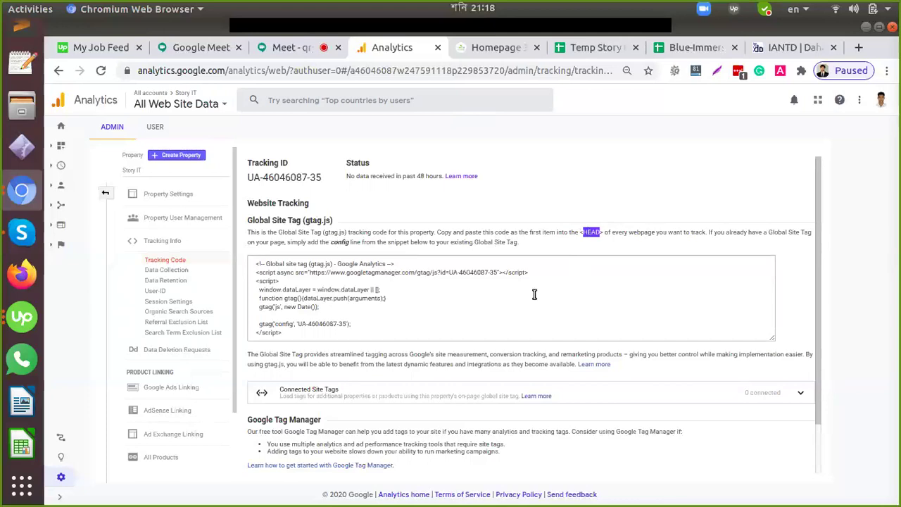
# Step: Copy the entire Global Site Tag snippet and switch to the open story-it.com homepage
pyautogui.click(324, 282)
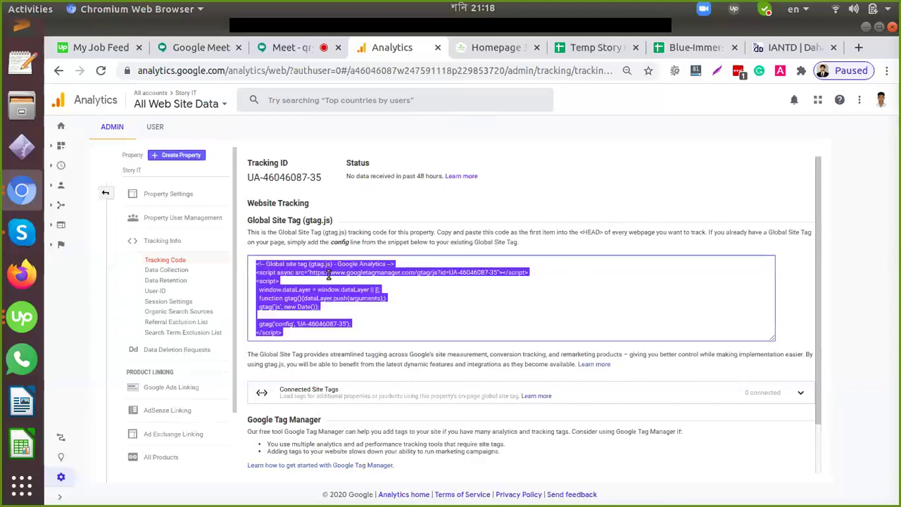
pyautogui.rightClick(334, 270)
pyautogui.click(366, 280)
pyautogui.click(486, 48)
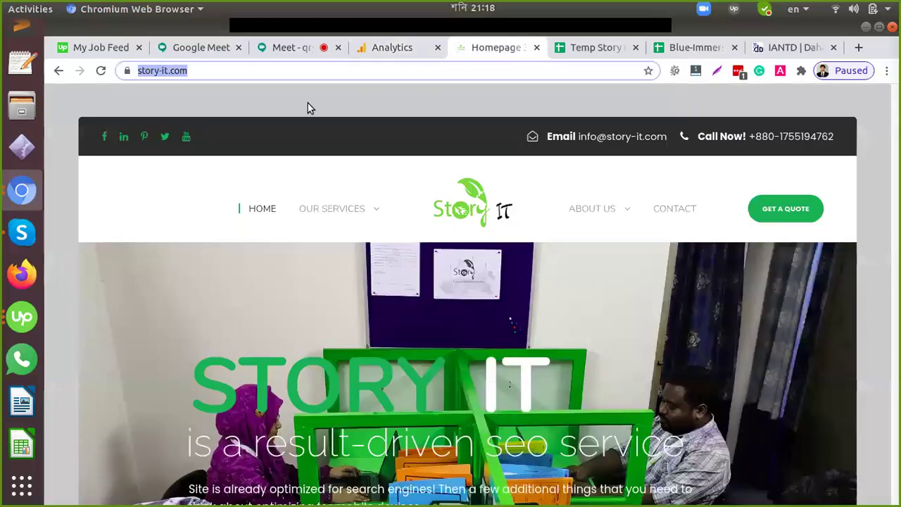
# Step: Open the Story IT site's WordPress admin address, story-it.com/wp-admin
pyautogui.click(239, 70)
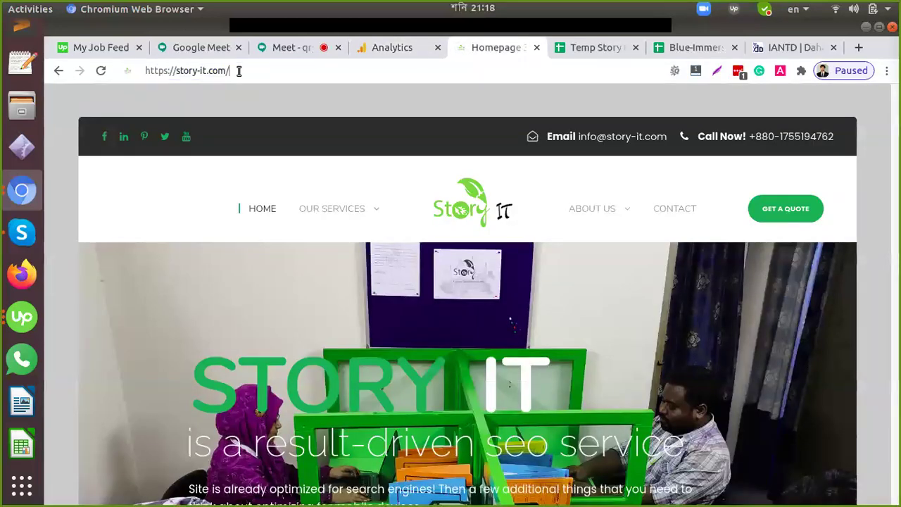
pyautogui.write('/')
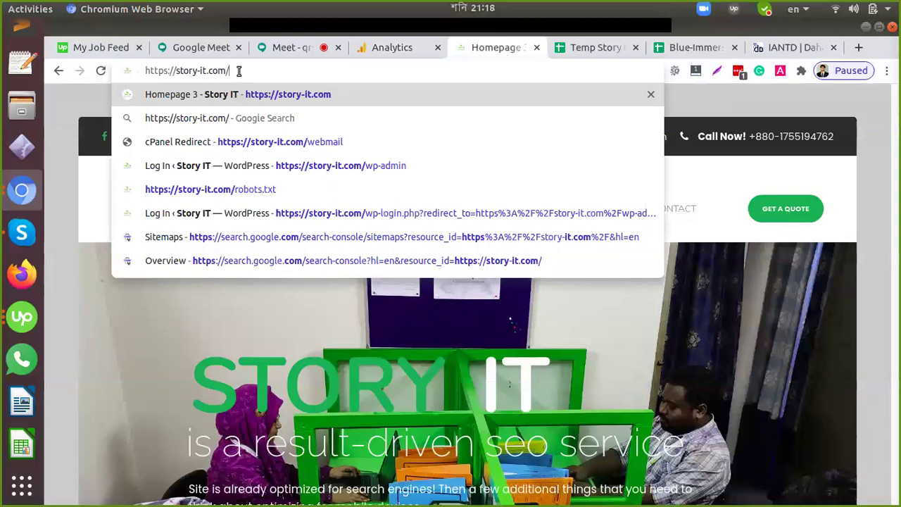
pyautogui.write('wp-admin')
pyautogui.press('Return')
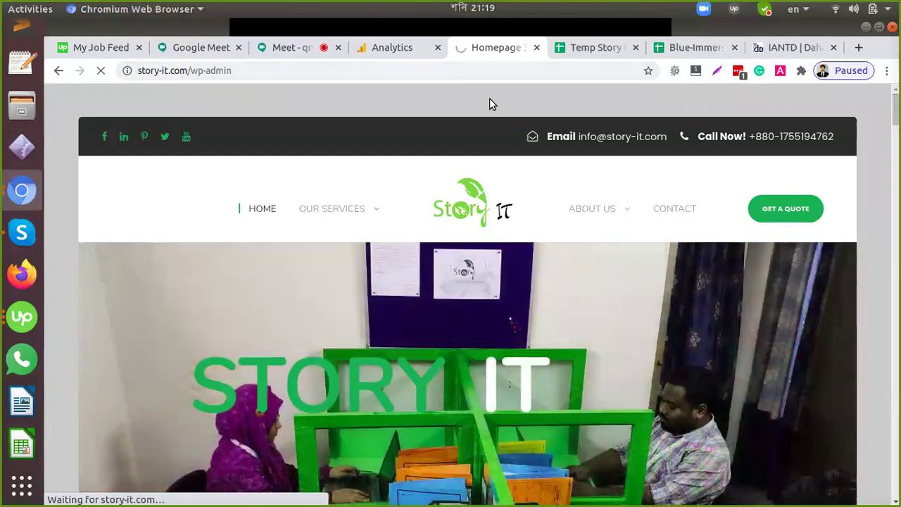
# Step: Copy the wp-admin address and log in to WordPress with the saved admin credentials
pyautogui.click(481, 71)
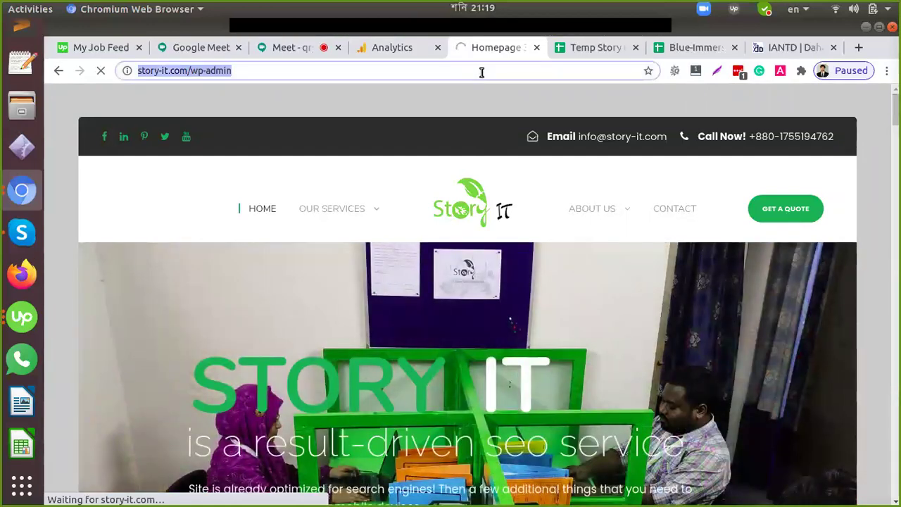
pyautogui.click(482, 71)
pyautogui.hotkey('ctrl', 'c')
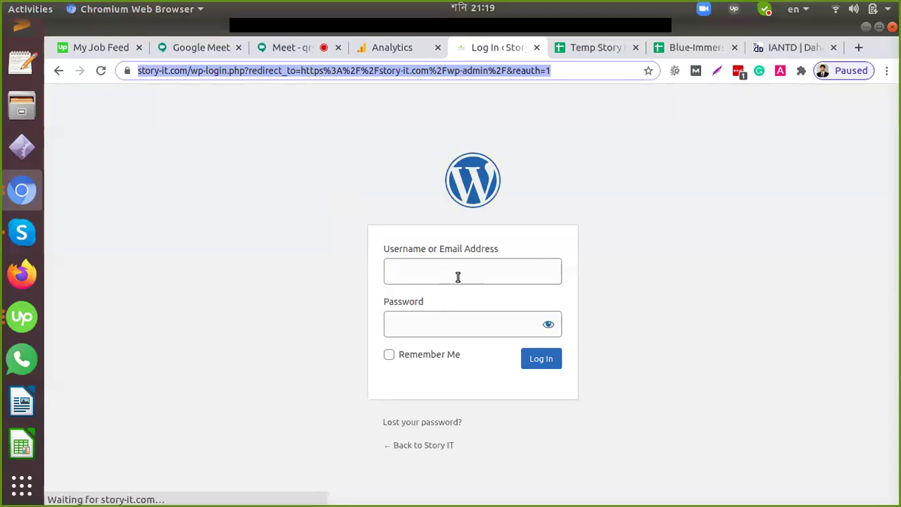
pyautogui.click(531, 358)
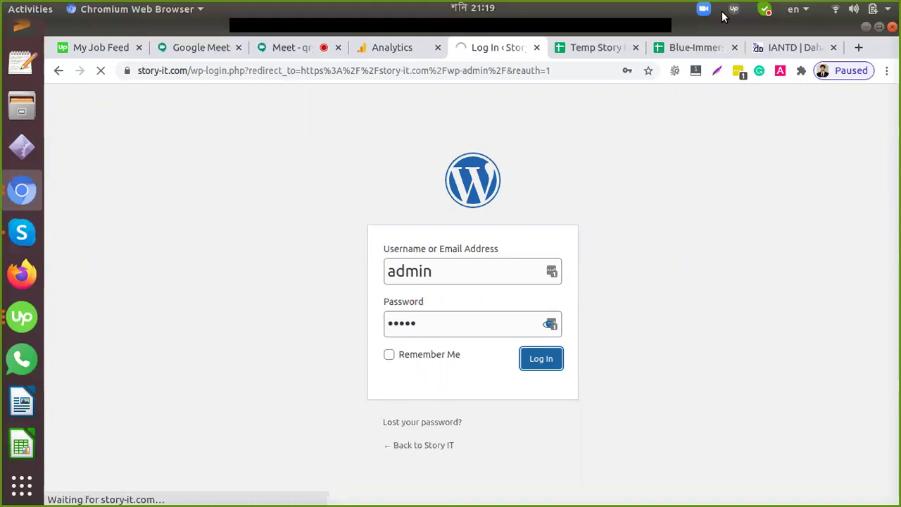
# Step: Check the participant list of the Google Meet call and return to the WordPress dashboard
pyautogui.click(306, 52)
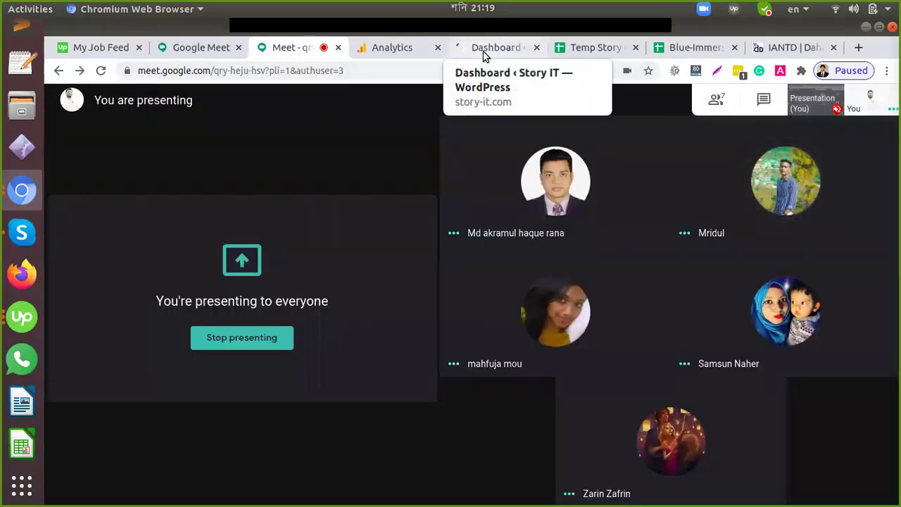
pyautogui.click(722, 102)
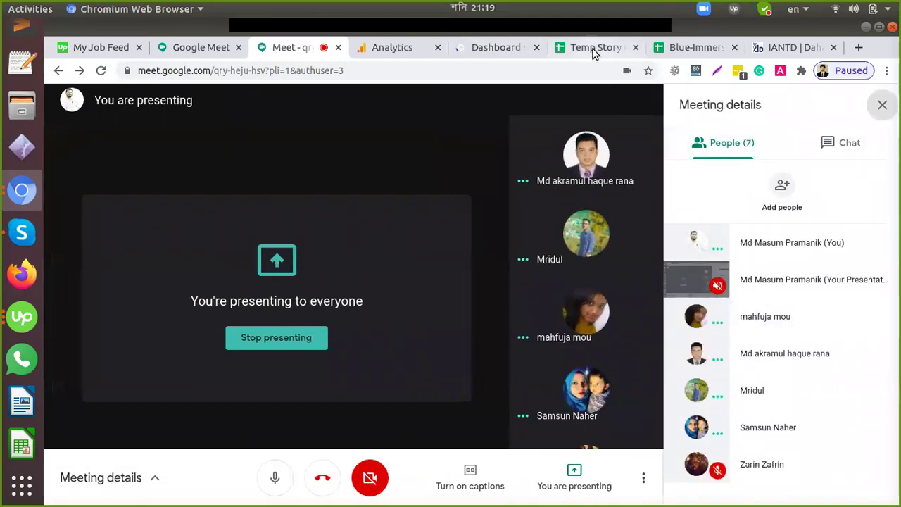
pyautogui.click(493, 51)
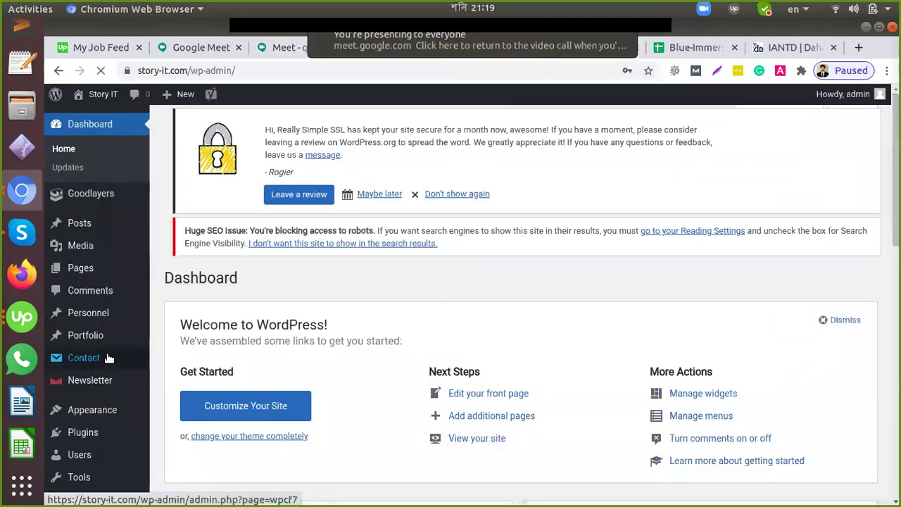
# Step: Open the Insert Headers and Footers settings in WordPress
pyautogui.scroll(-5, 115, 357)
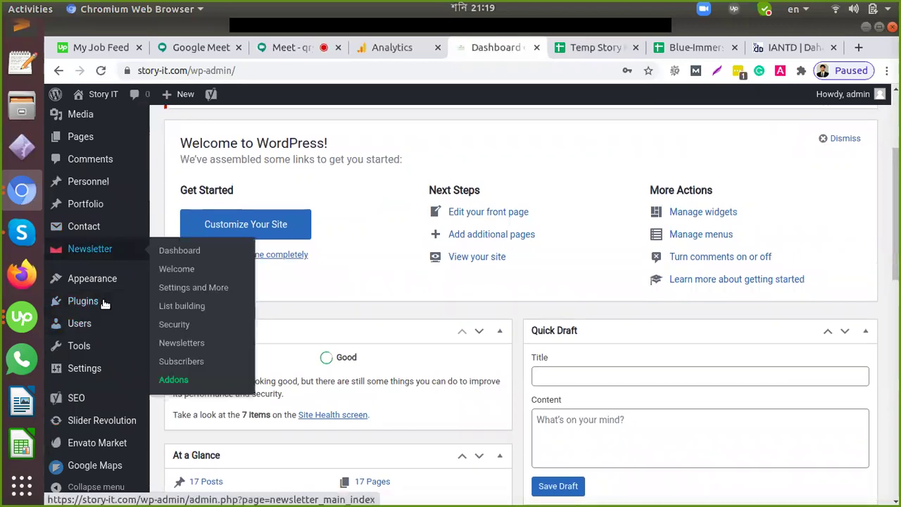
pyautogui.moveTo(110, 368)
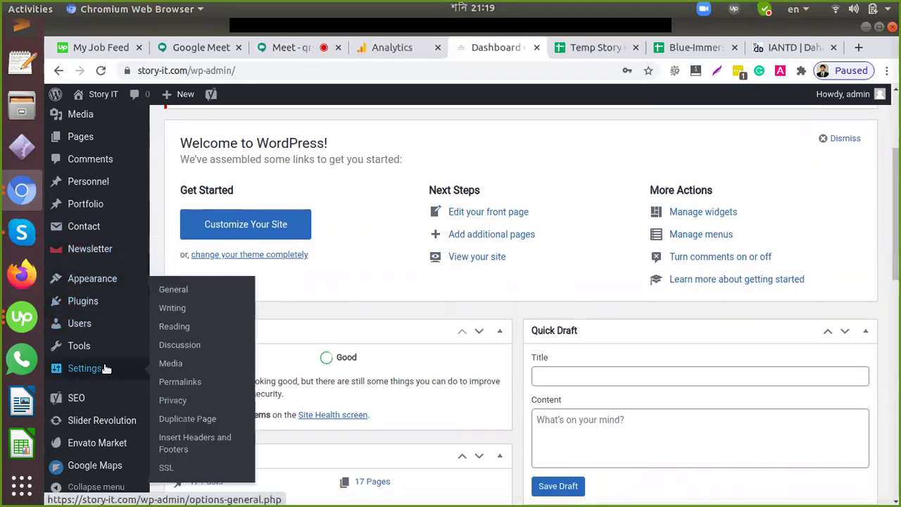
pyautogui.click(188, 442)
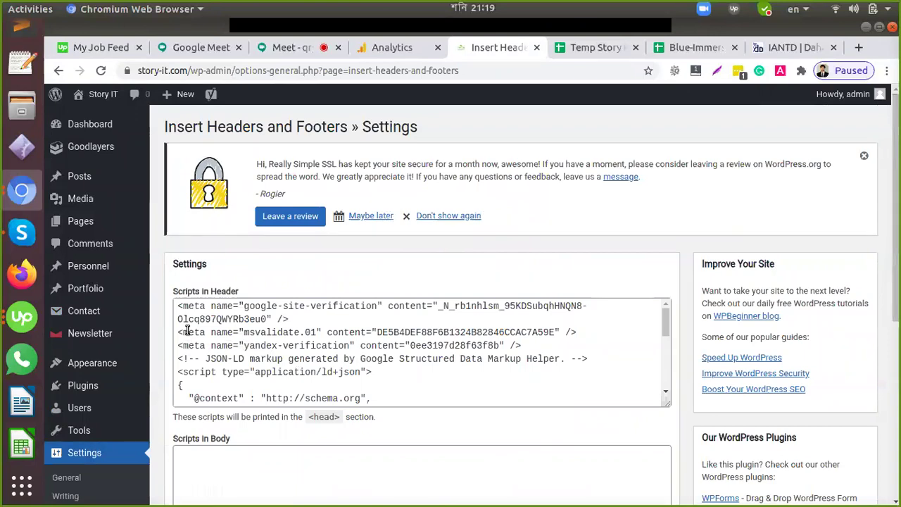
pyautogui.click(179, 307)
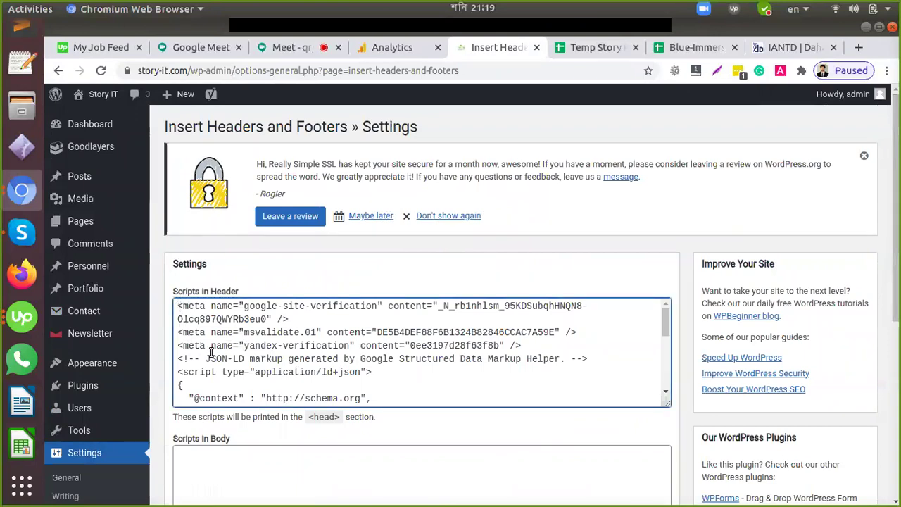
pyautogui.press('Return')
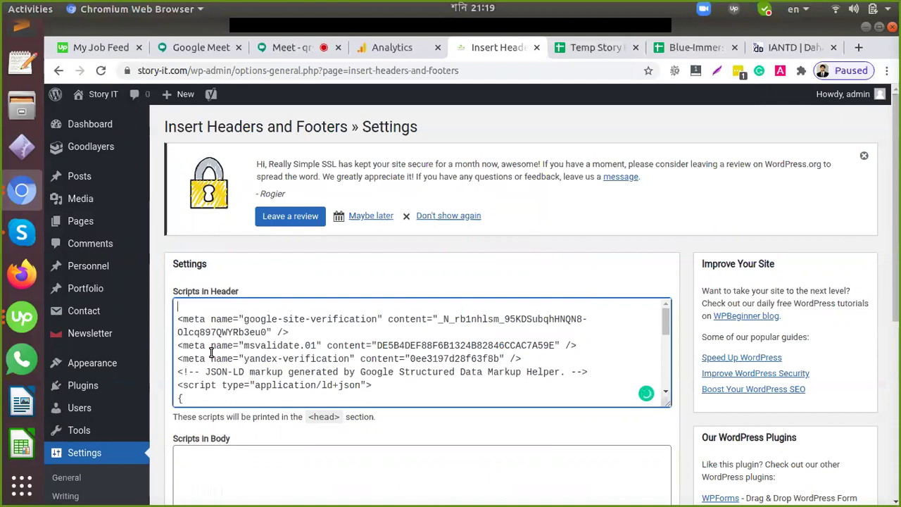
pyautogui.hotkey('ctrl', 'v')
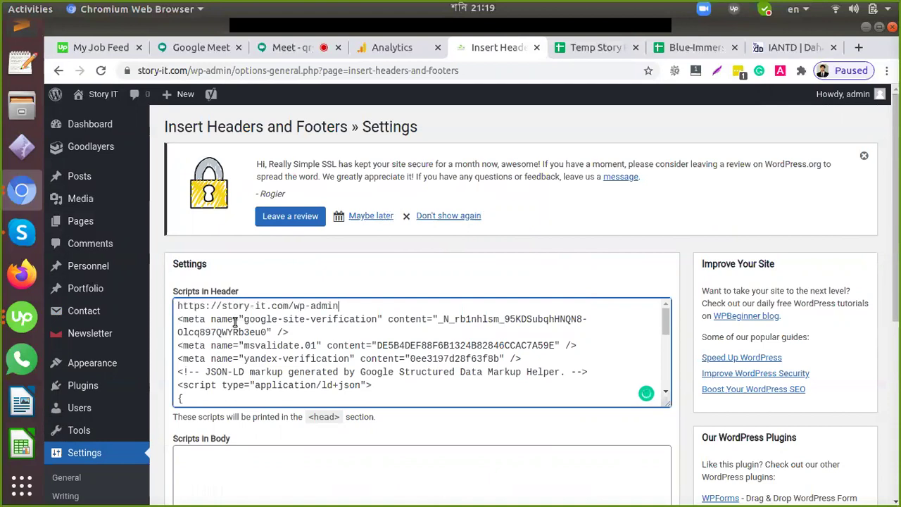
pyautogui.tripleClick(264, 301)
pyautogui.press('BackSpace')
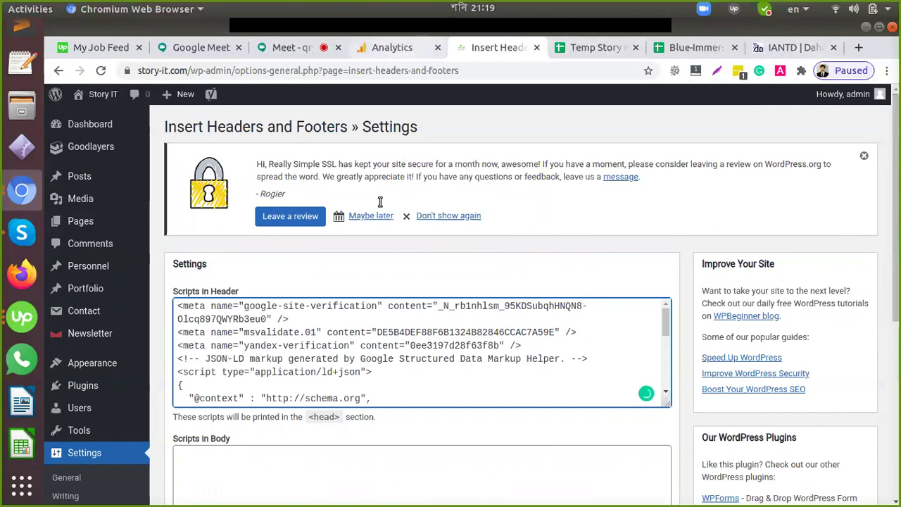
# Step: Copy the Global Site Tag snippet from Analytics again and return to the Insert Headers and Footers settings
pyautogui.click(406, 49)
pyautogui.rightClick(336, 260)
pyautogui.click(373, 276)
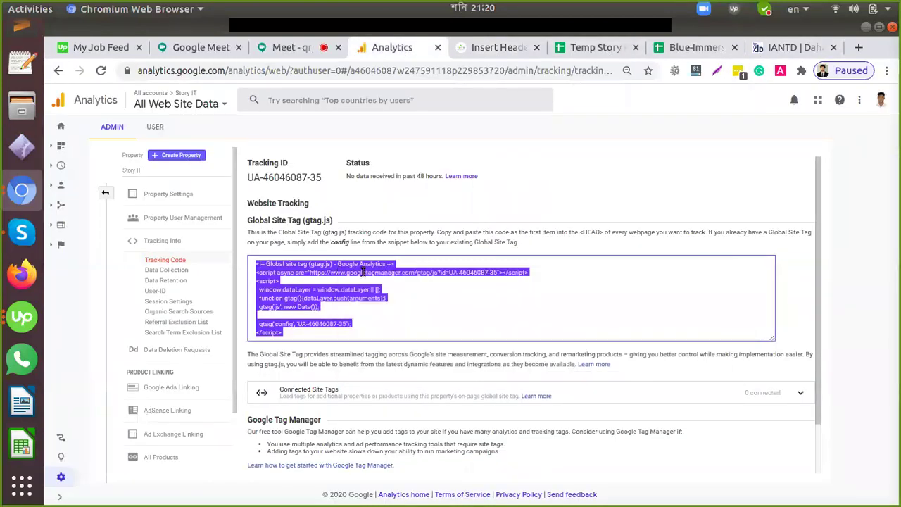
pyautogui.click(497, 46)
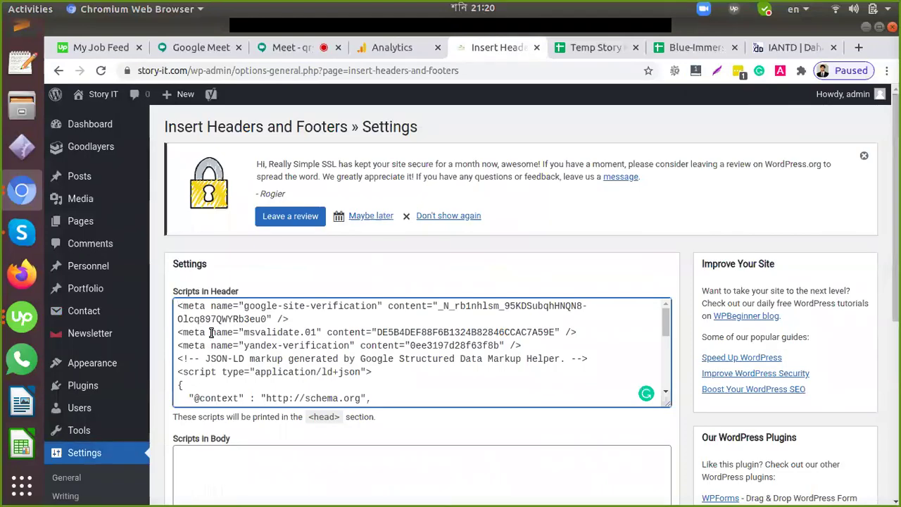
# Step: Paste the Global Site Tag snippet into the header scripts, directly above the google-site-verification meta tag
pyautogui.scroll(1, 210, 332)
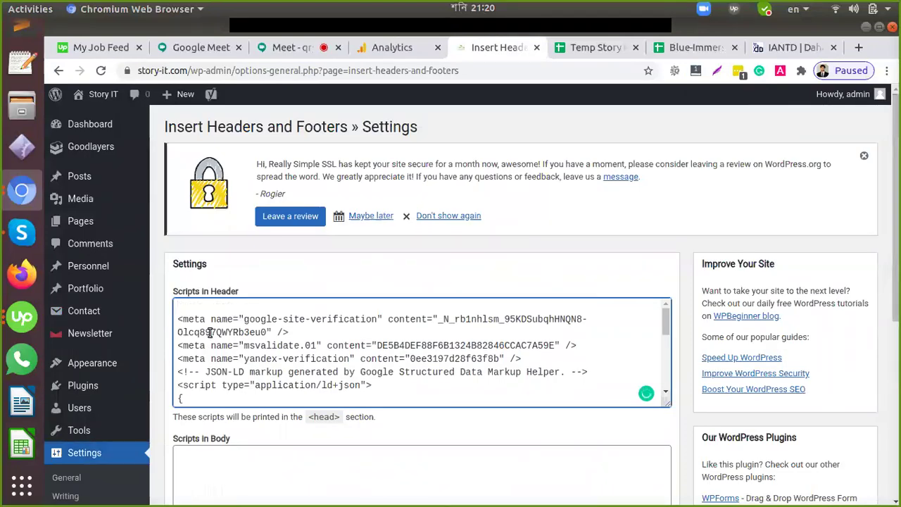
pyautogui.hotkey('ctrl', 'v')
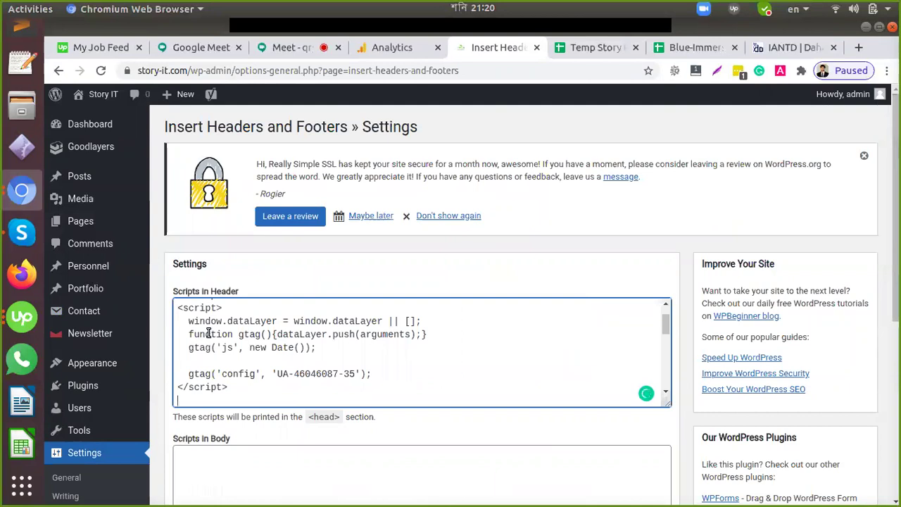
pyautogui.hotkey('ctrl', 'v')
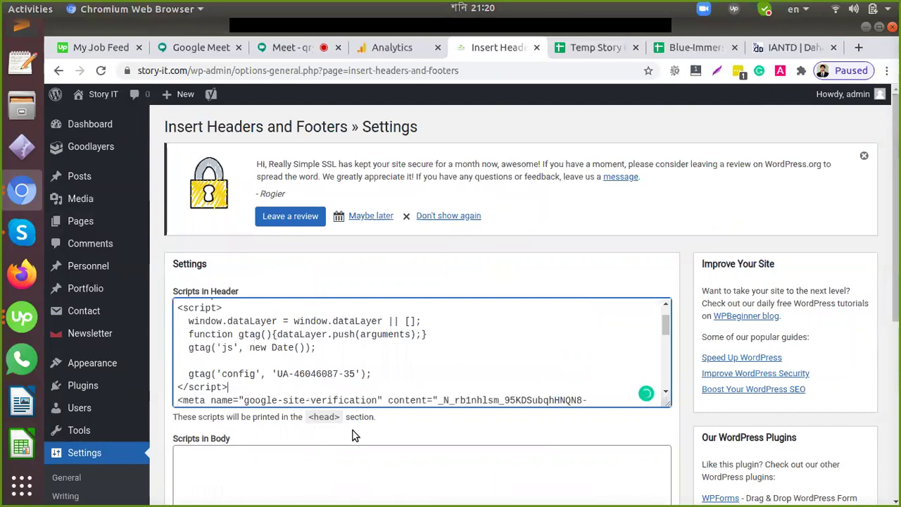
# Step: Highlight the line endings of the gtag function, date and config lines in the pasted header script
pyautogui.scroll(-3, 356, 436)
pyautogui.scroll(-2, 355, 436)
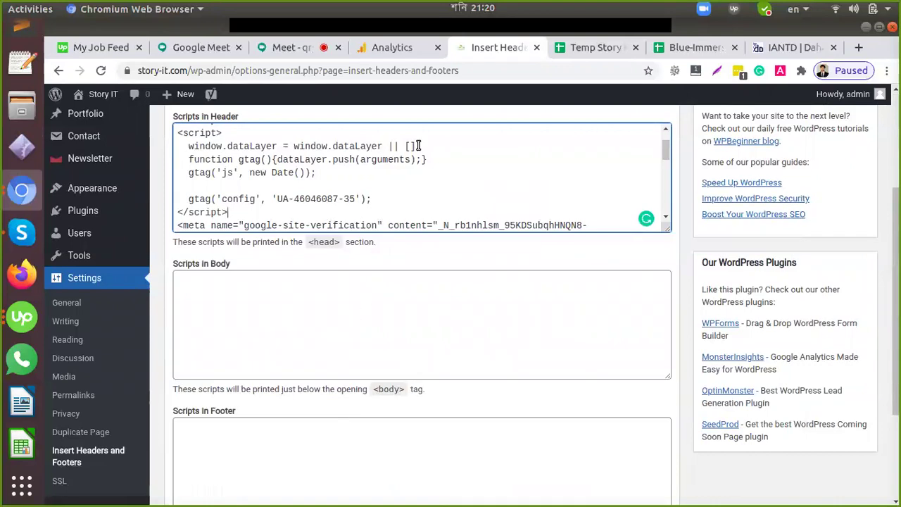
pyautogui.moveTo(415, 159); pyautogui.dragTo(421, 160)
pyautogui.moveTo(310, 172); pyautogui.dragTo(316, 173)
pyautogui.moveTo(364, 199); pyautogui.dragTo(371, 200)
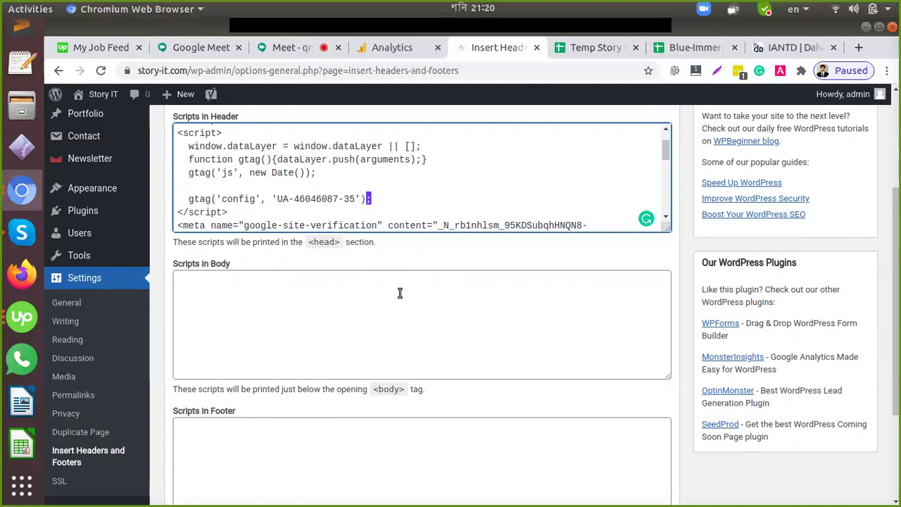
# Step: Switch to the Upwork desktop app and open the message conversation about SEO for a new website
pyautogui.click(32, 318)
pyautogui.click(128, 186)
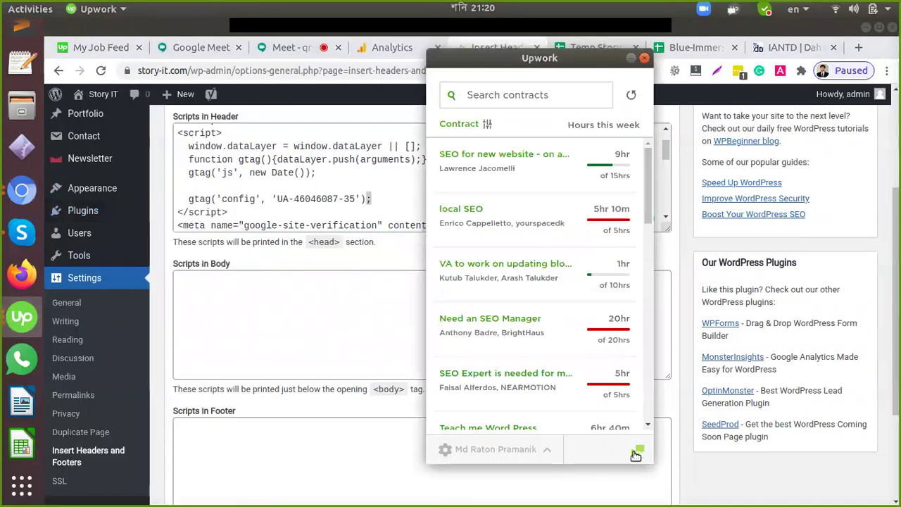
pyautogui.click(637, 451)
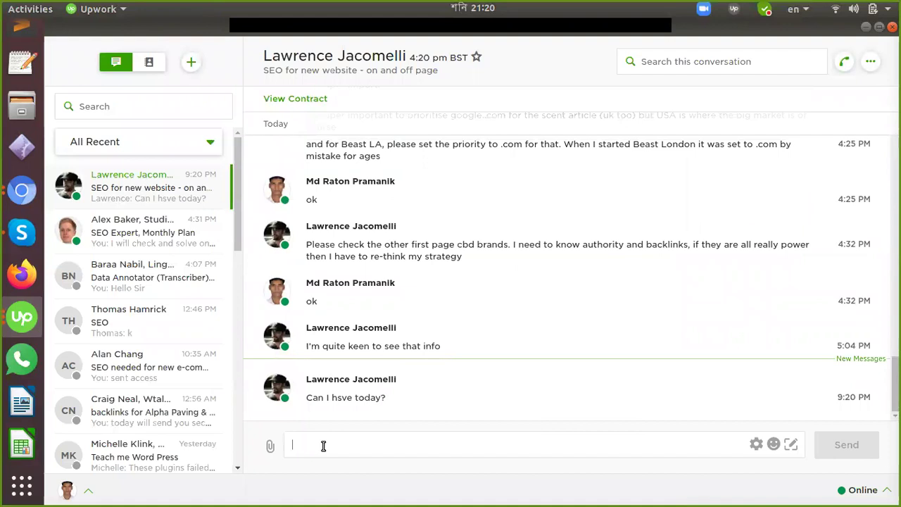
# Step: Send the client the reply "will do tomorrow brother" and put away the Upwork windows to return to the WordPress settings
pyautogui.write('will do')
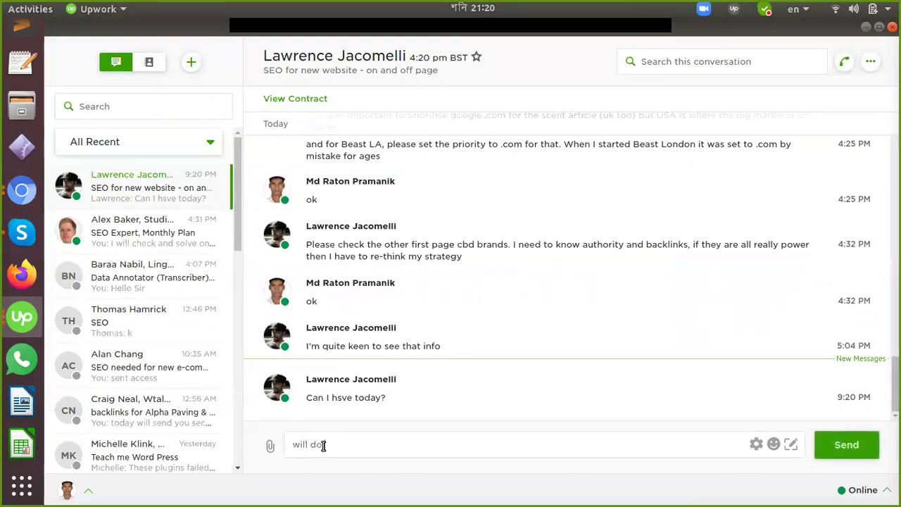
pyautogui.write(' tomorrow borht')
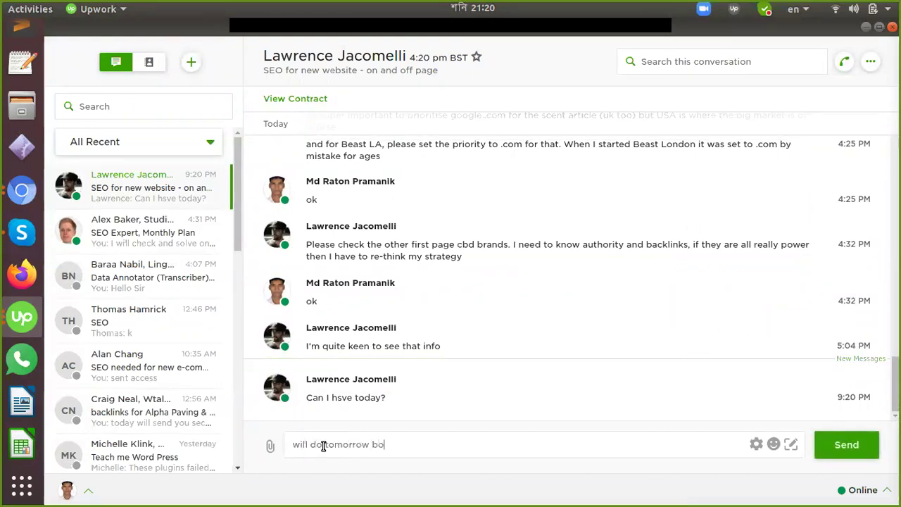
pyautogui.press('BackSpace')
pyautogui.press('BackSpace')
pyautogui.press('BackSpace')
pyautogui.press('BackSpace')
pyautogui.write('rother')
pyautogui.press('Return')
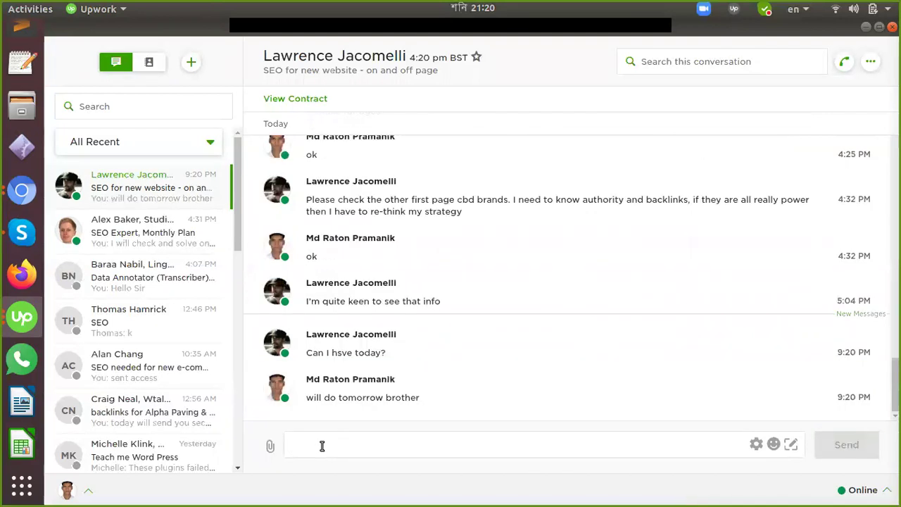
pyautogui.click(871, 27)
pyautogui.click(833, 50)
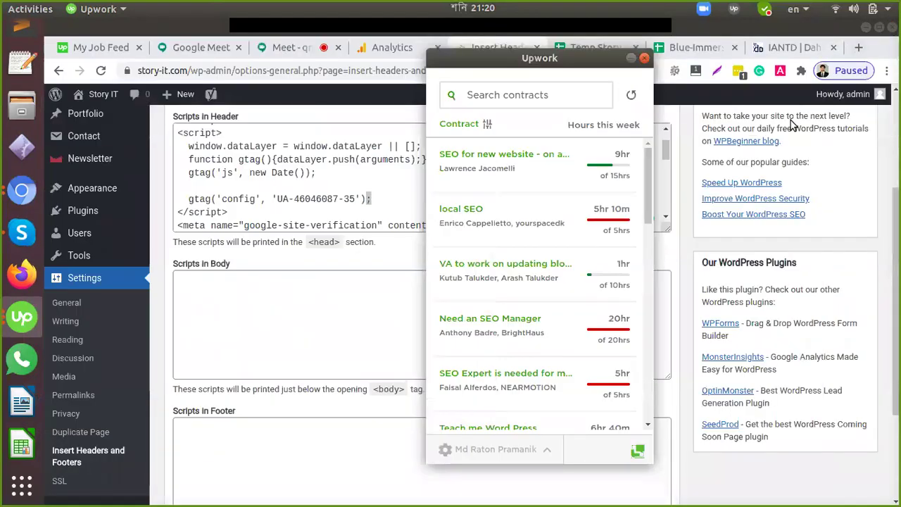
pyautogui.click(632, 60)
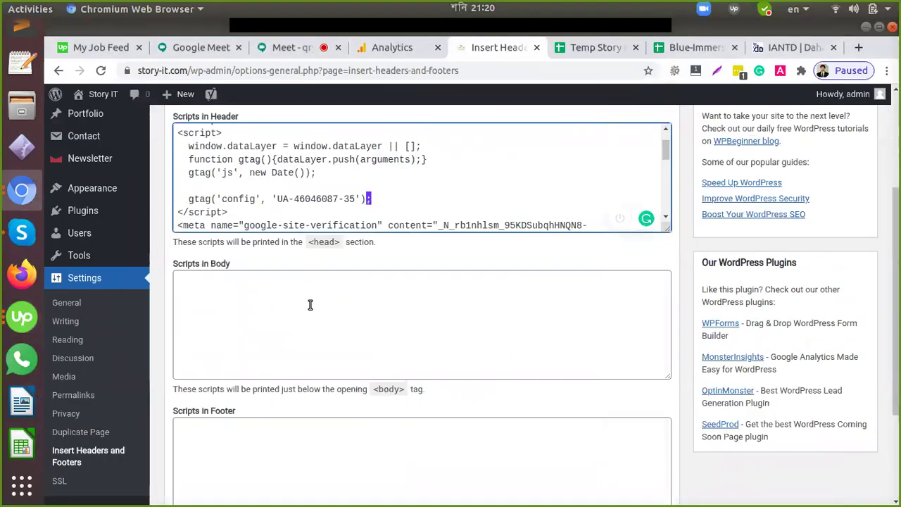
# Step: Review the pasted tracking code in the header scripts and save the Insert Headers and Footers settings
pyautogui.scroll(-2, 266, 200)
pyautogui.scroll(3, 268, 200)
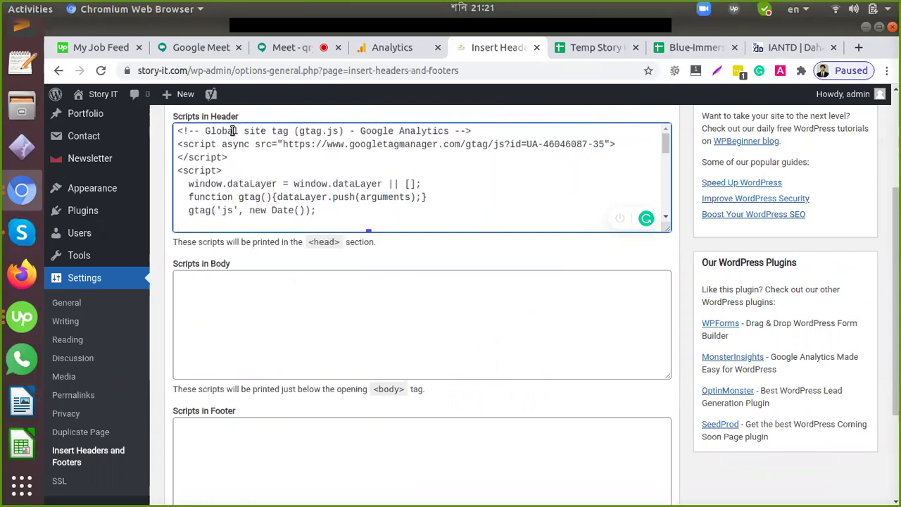
pyautogui.scroll(-3, 291, 286)
pyautogui.click(193, 421)
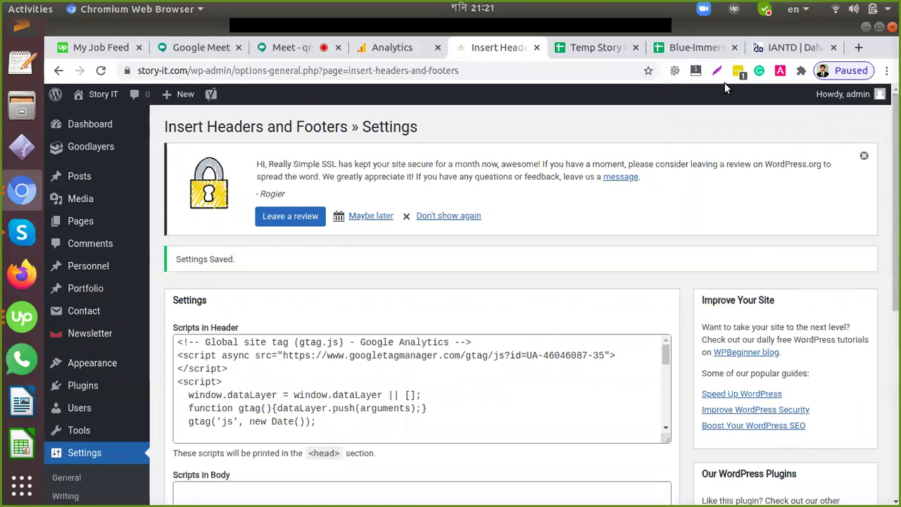
# Step: Revisit the Analytics tracking code page and the plugin settings, and switch to the Temp Story Project Management spreadsheet
pyautogui.click(386, 46)
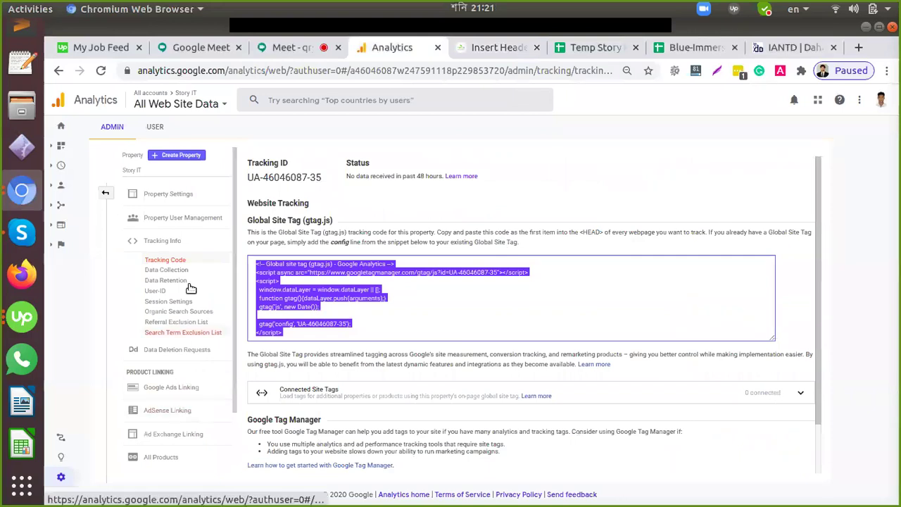
pyautogui.click(504, 48)
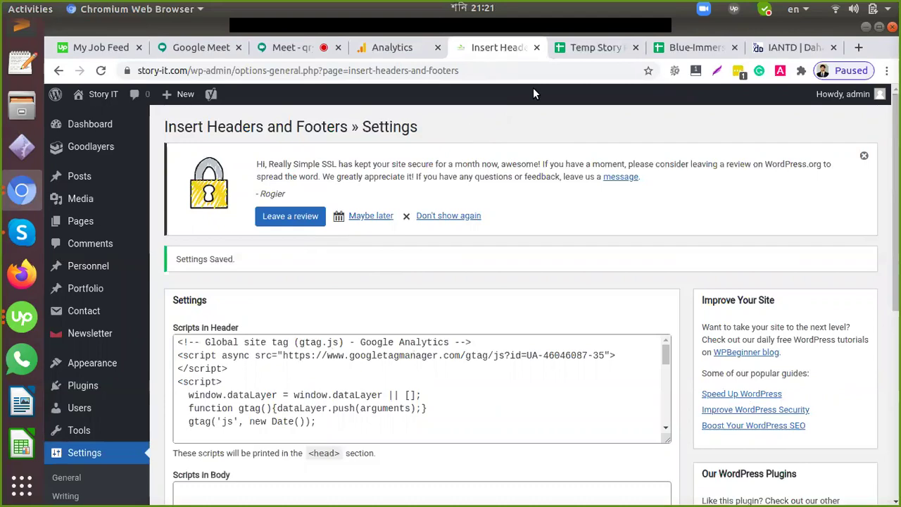
pyautogui.click(580, 49)
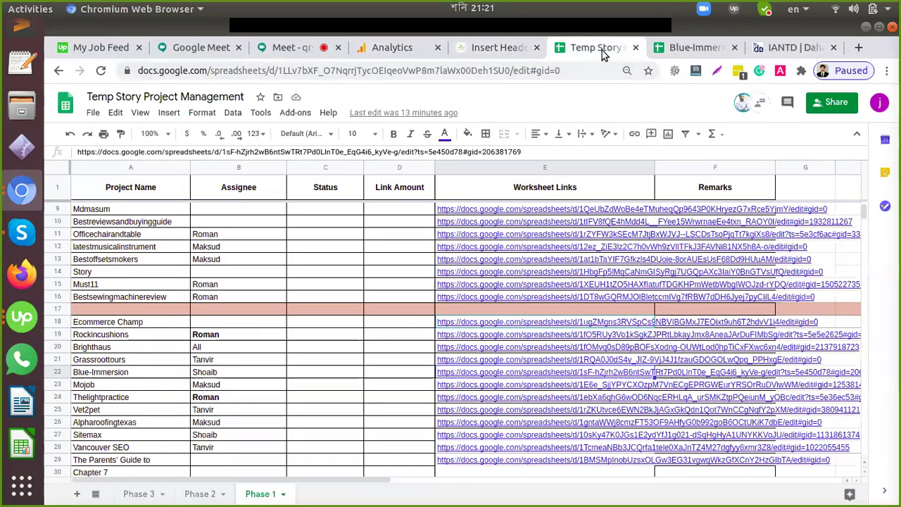
# Step: Close the Temp Story and Blue-Immersion spreadsheets and the IANTD page, and open a blank browser tab
pyautogui.click(636, 47)
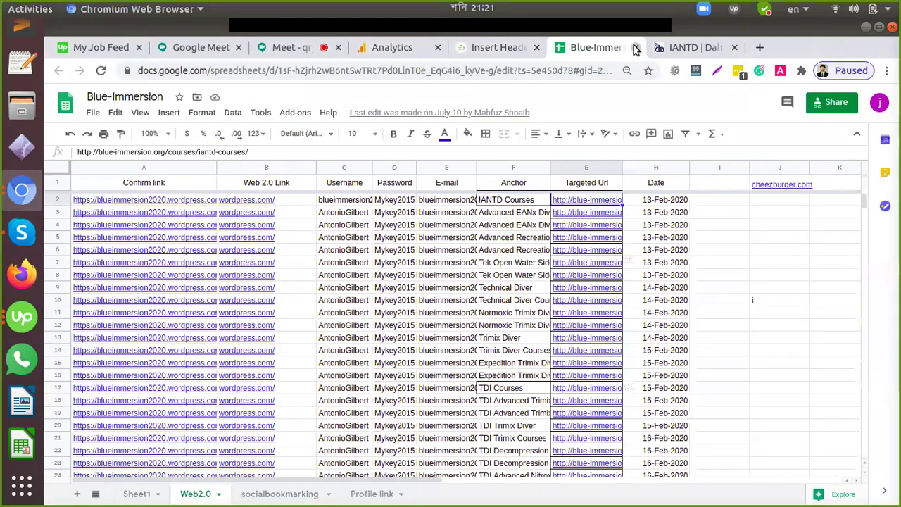
pyautogui.click(636, 48)
pyautogui.click(635, 47)
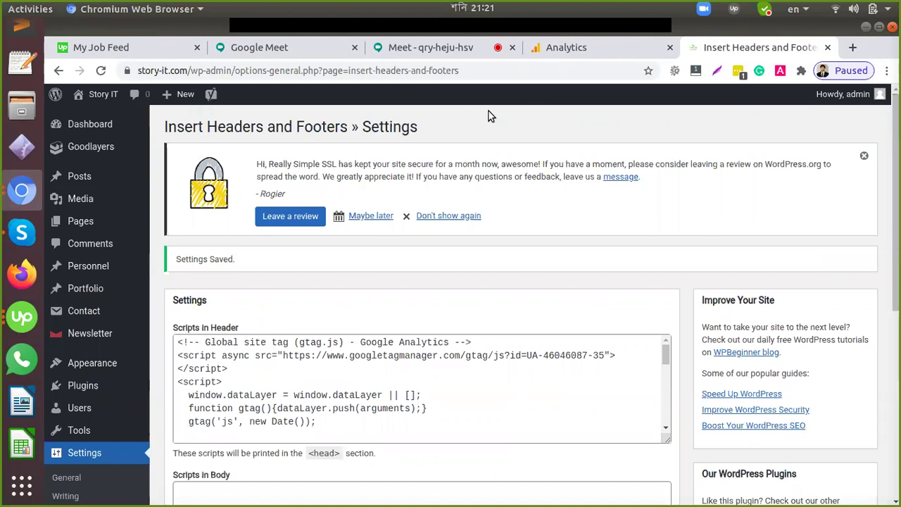
pyautogui.click(853, 47)
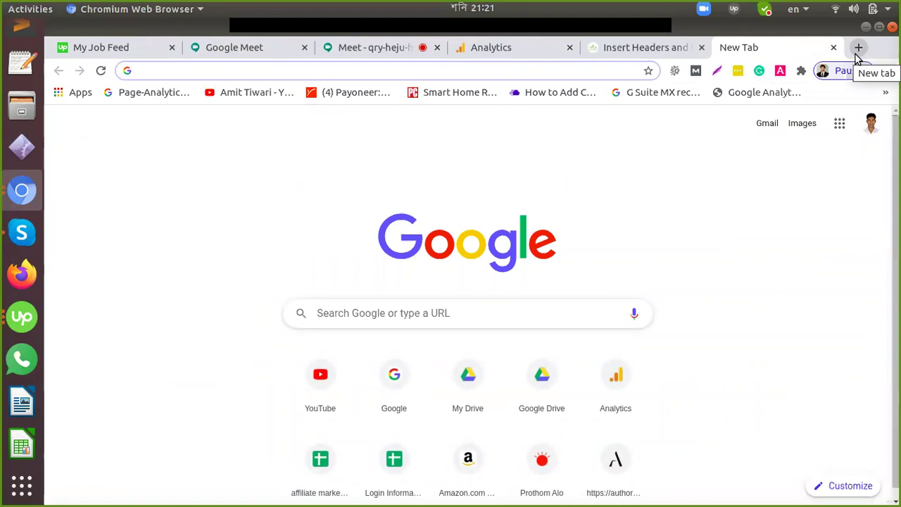
pyautogui.click(458, 9)
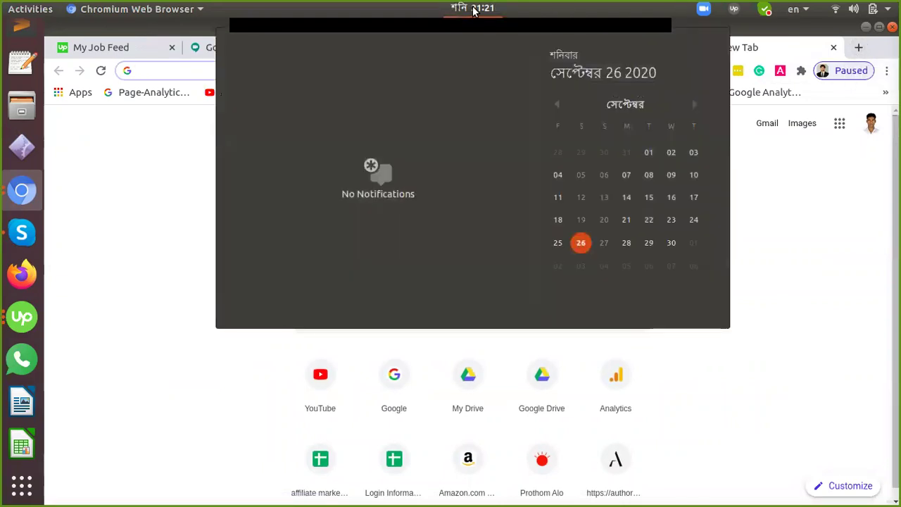
pyautogui.click(552, 12)
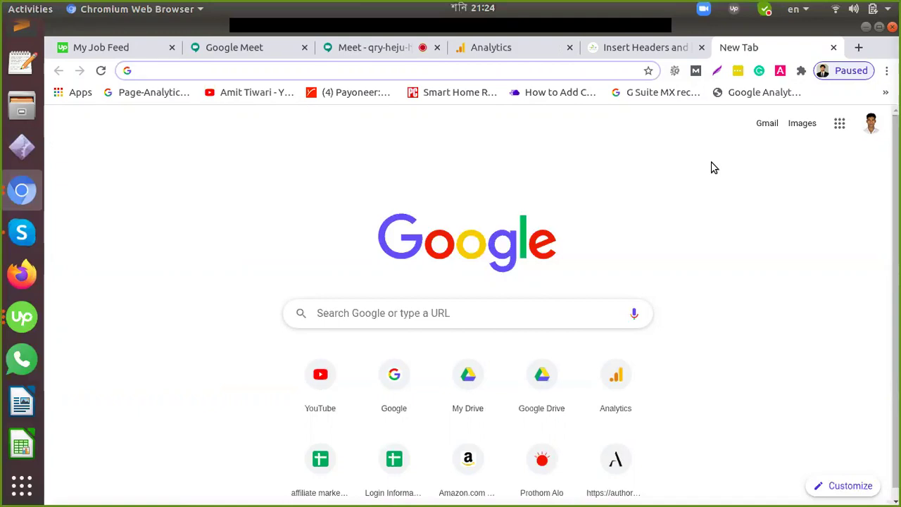
# Step: From the Insert Headers and Footers settings page, open the live Story IT site in a separate browser tab
pyautogui.click(535, 57)
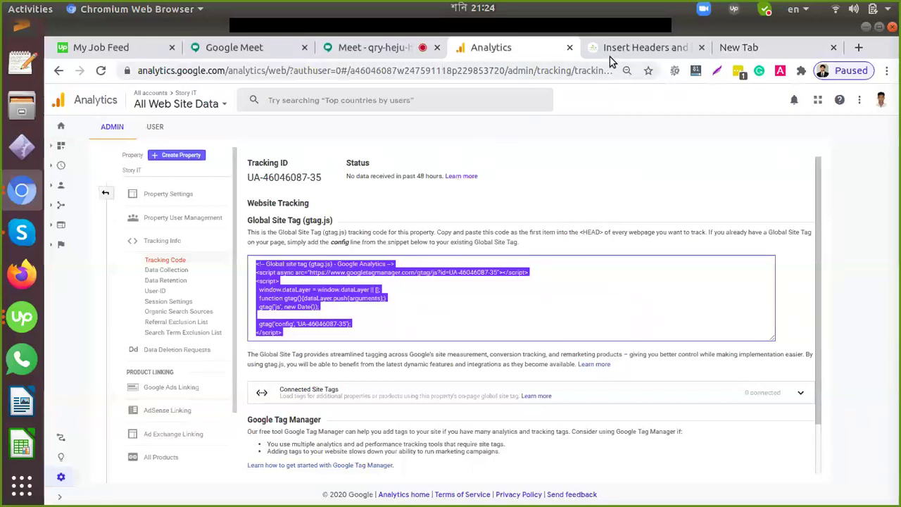
pyautogui.click(647, 47)
pyautogui.moveTo(99, 95)
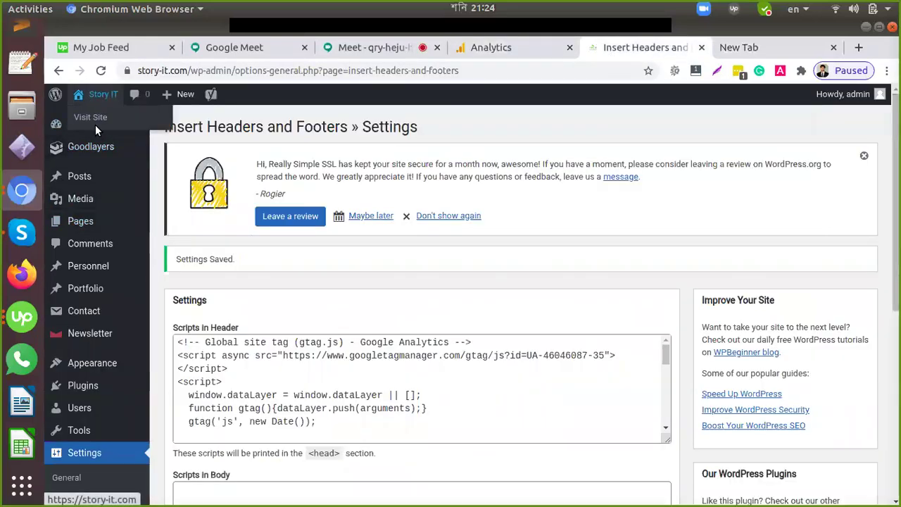
pyautogui.rightClick(112, 117)
pyautogui.click(117, 125)
pyautogui.click(662, 49)
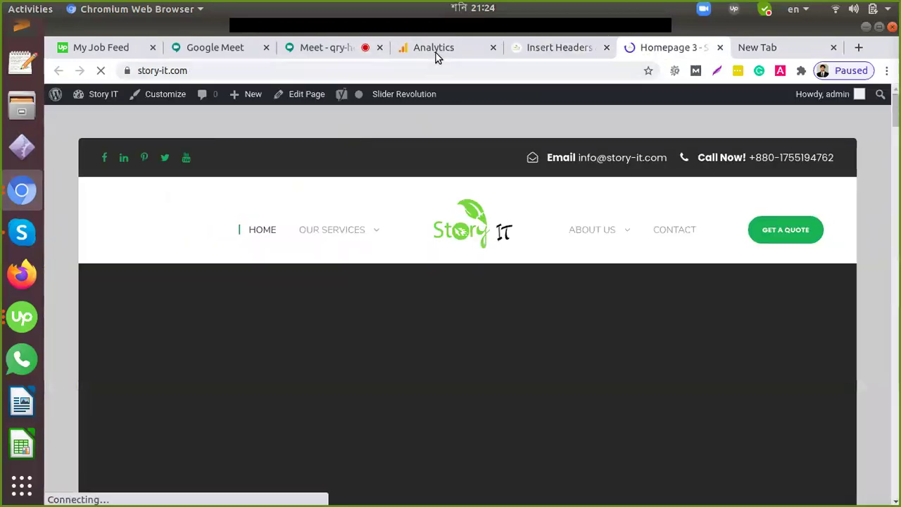
# Step: Check the Story IT property's tracking status on the Analytics tracking code page, and open the Analytics home overview
pyautogui.click(436, 51)
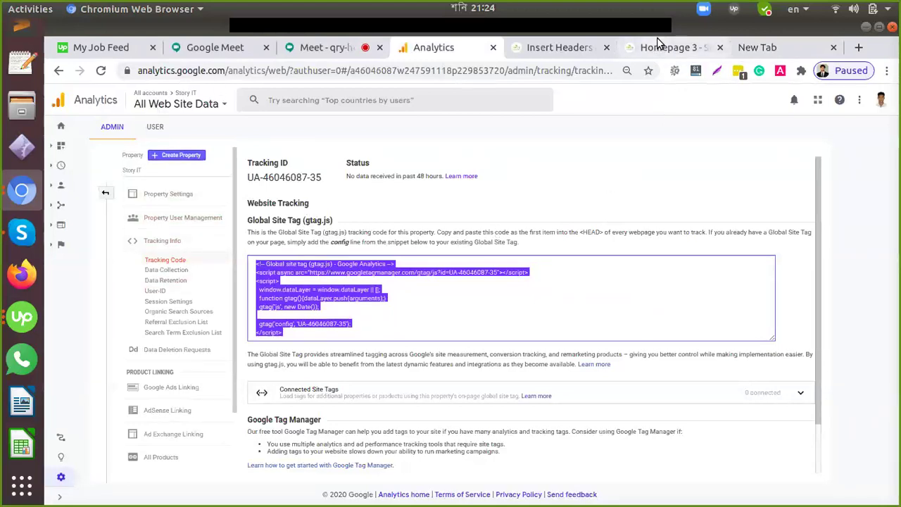
pyautogui.tripleClick(420, 173)
pyautogui.click(431, 177)
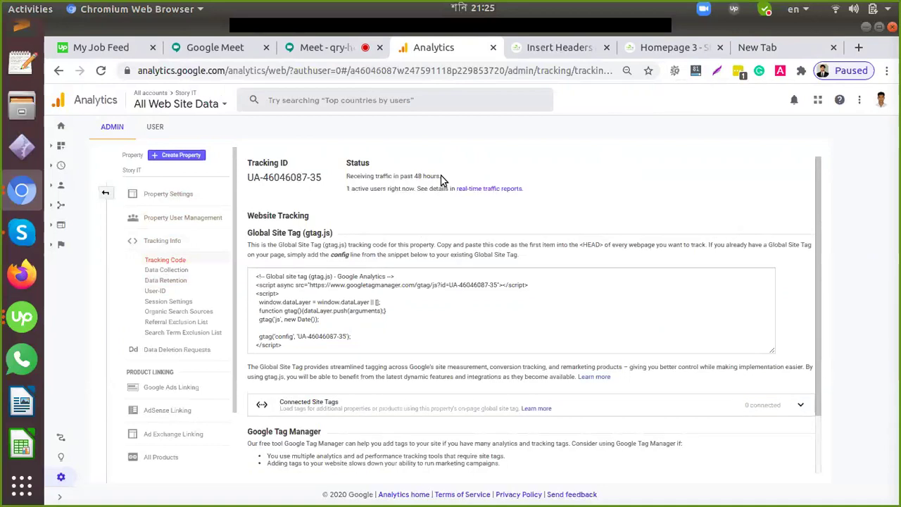
pyautogui.doubleClick(348, 189)
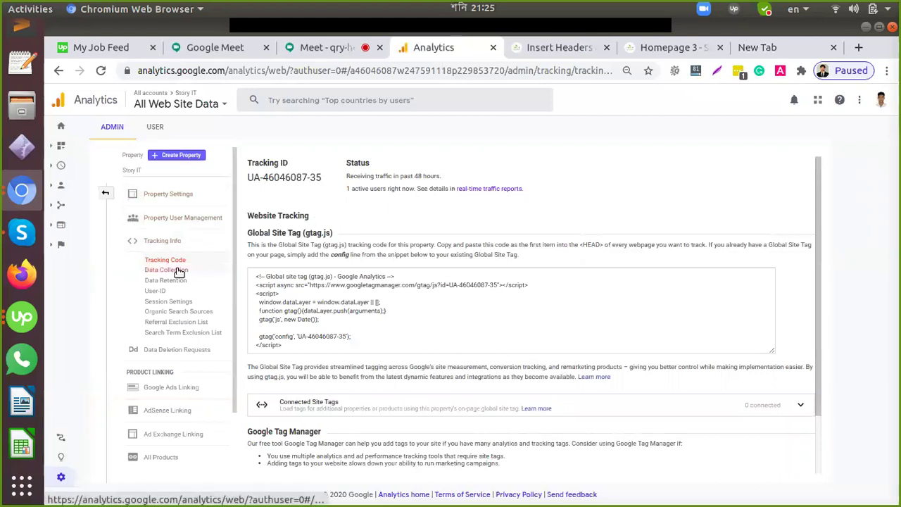
pyautogui.hotkey('ctrl', '-')
pyautogui.hotkey('ctrl', '+')
pyautogui.hotkey('ctrl', '+')
pyautogui.hotkey('ctrl', '+')
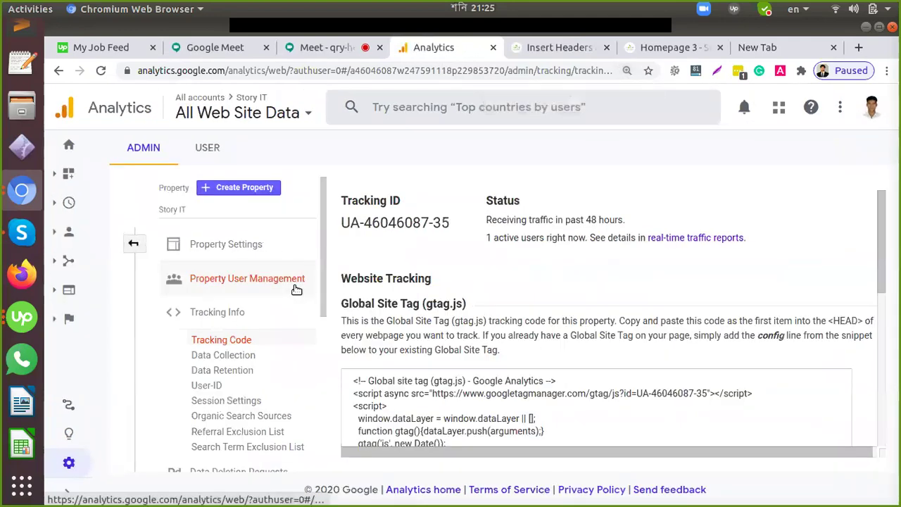
pyautogui.hotkey('ctrl', '-')
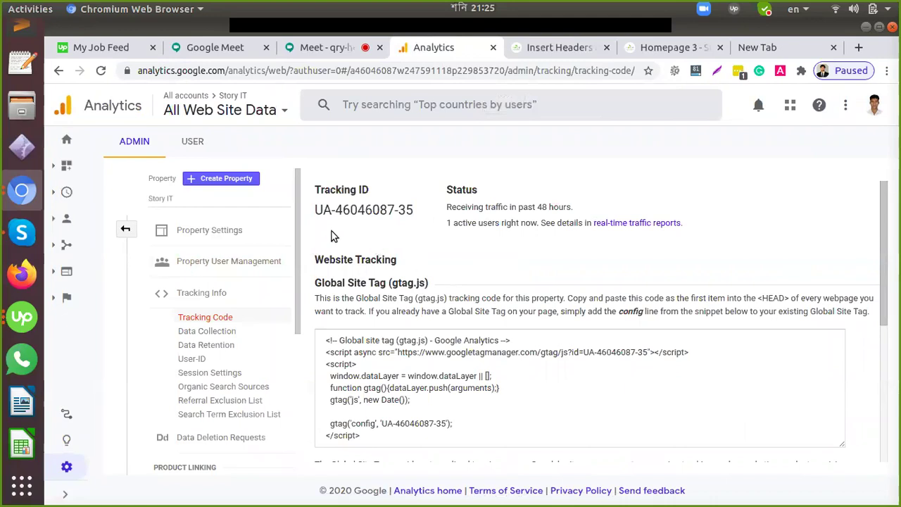
pyautogui.click(67, 140)
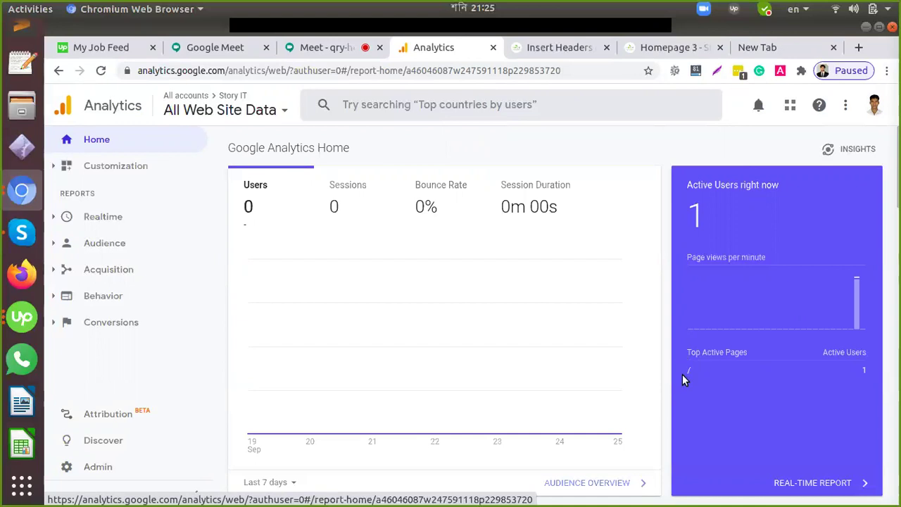
# Step: Visit the Our Services page of the Story IT site and check the active pages on Analytics Home
pyautogui.click(672, 48)
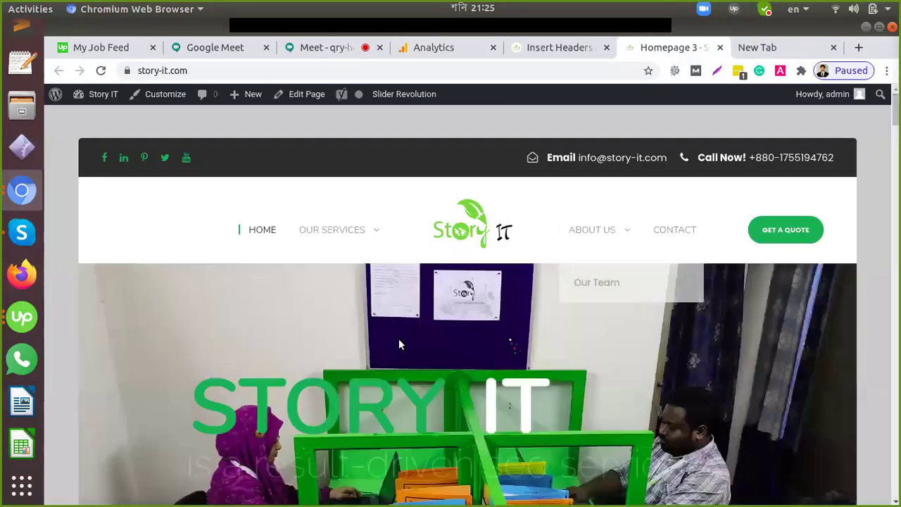
pyautogui.moveTo(335, 231)
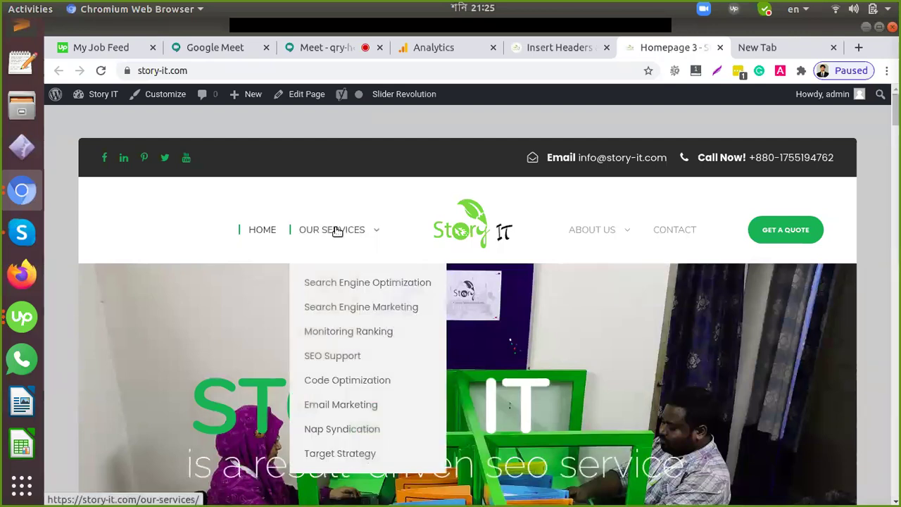
pyautogui.click(337, 233)
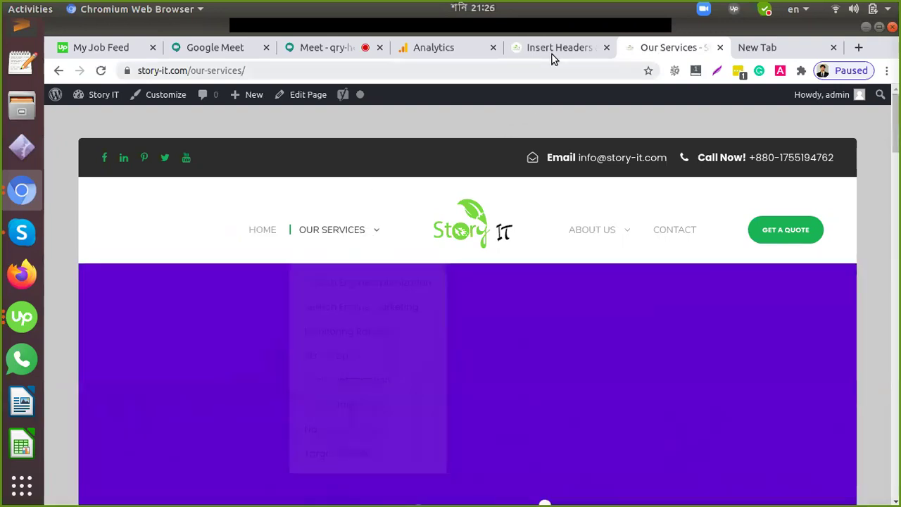
pyautogui.click(436, 48)
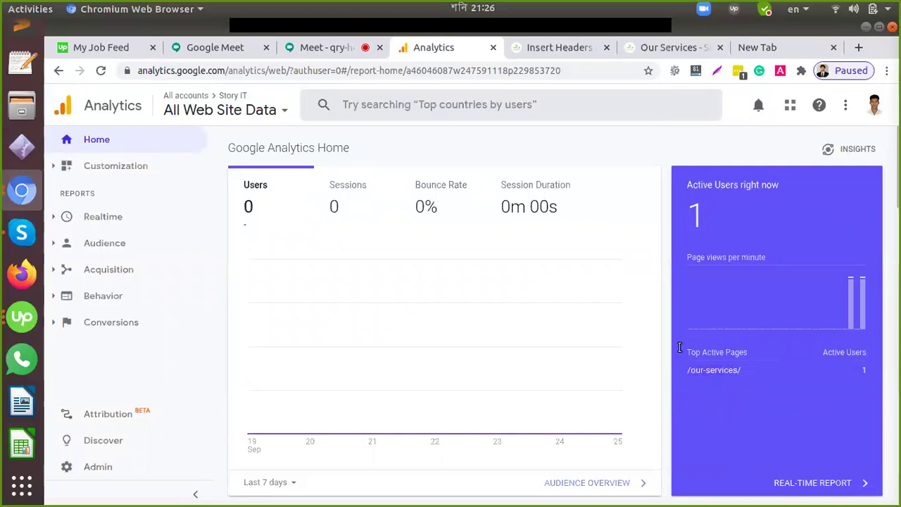
# Step: Visit the Contact page of the Story IT site and return to Analytics Home to check the active page
pyautogui.click(653, 48)
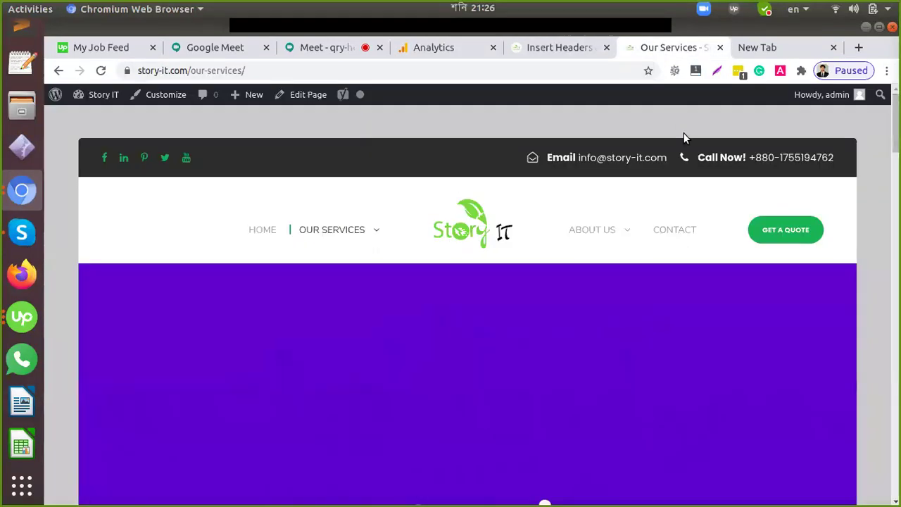
pyautogui.click(669, 235)
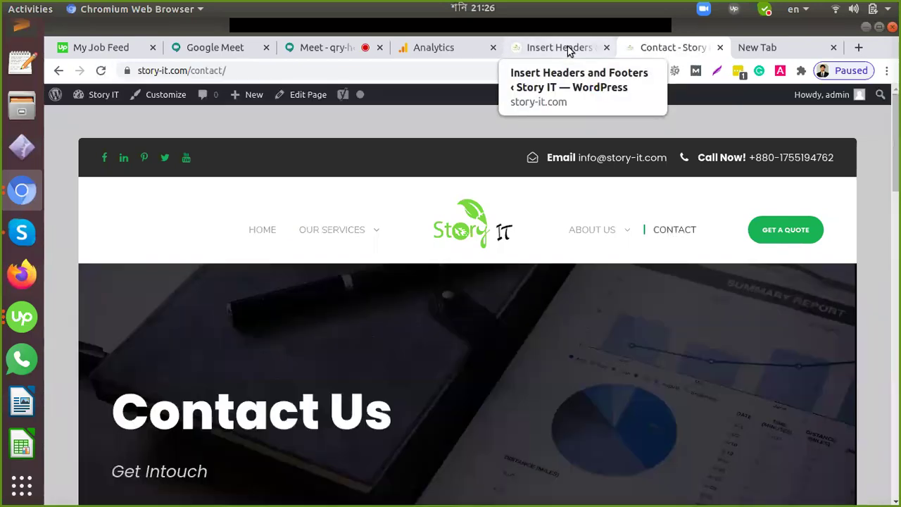
pyautogui.click(569, 50)
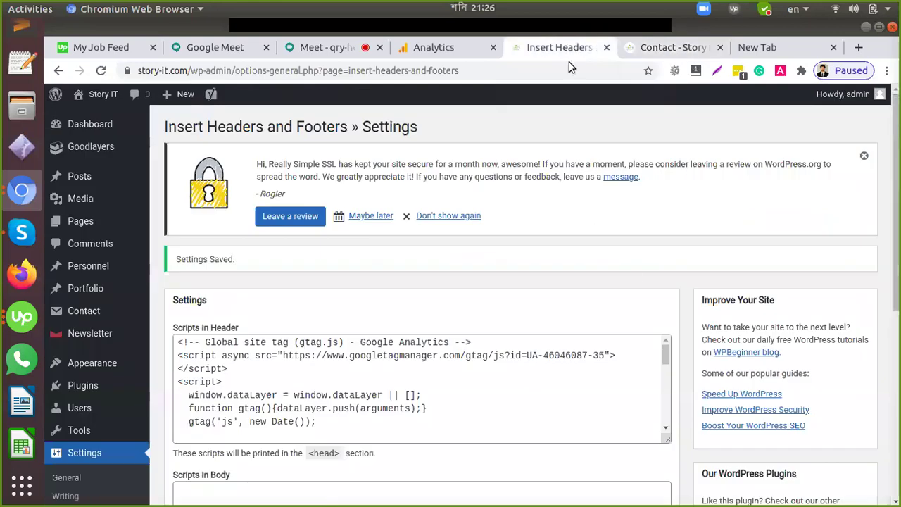
pyautogui.click(450, 48)
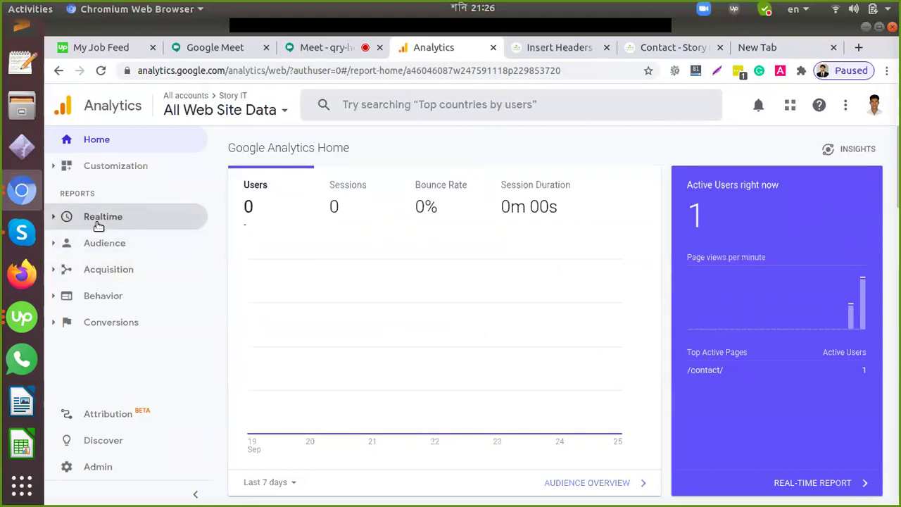
# Step: Open the Realtime Overview report and examine its top active pages and the map of top locations
pyautogui.click(54, 220)
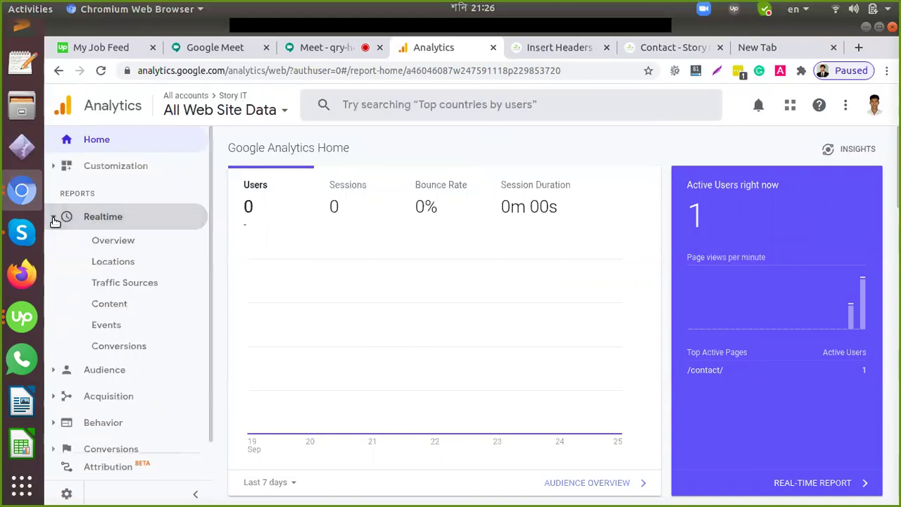
pyautogui.click(121, 242)
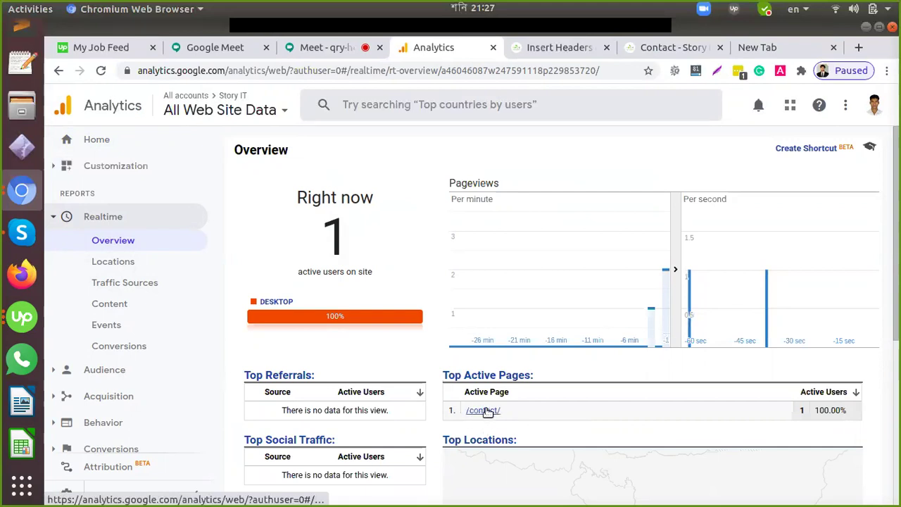
pyautogui.scroll(-1, 486, 412)
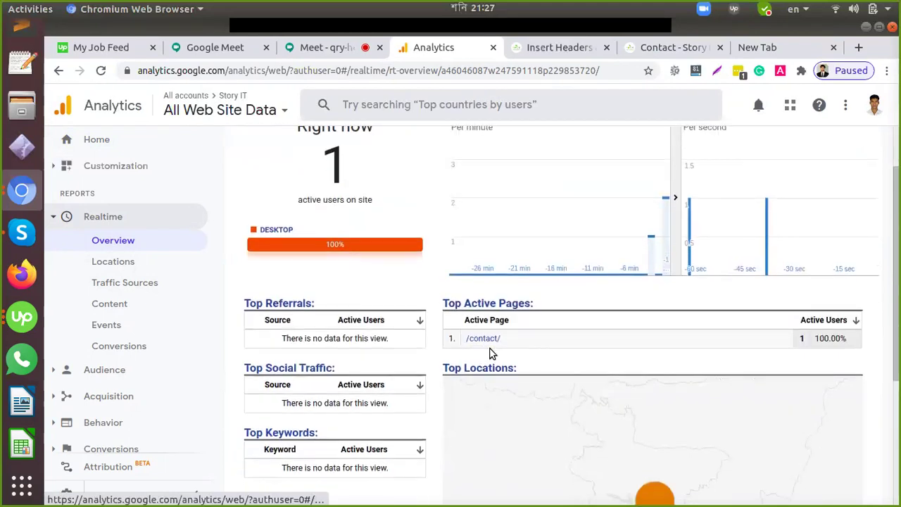
pyautogui.scroll(-2, 493, 359)
pyautogui.moveTo(660, 369)
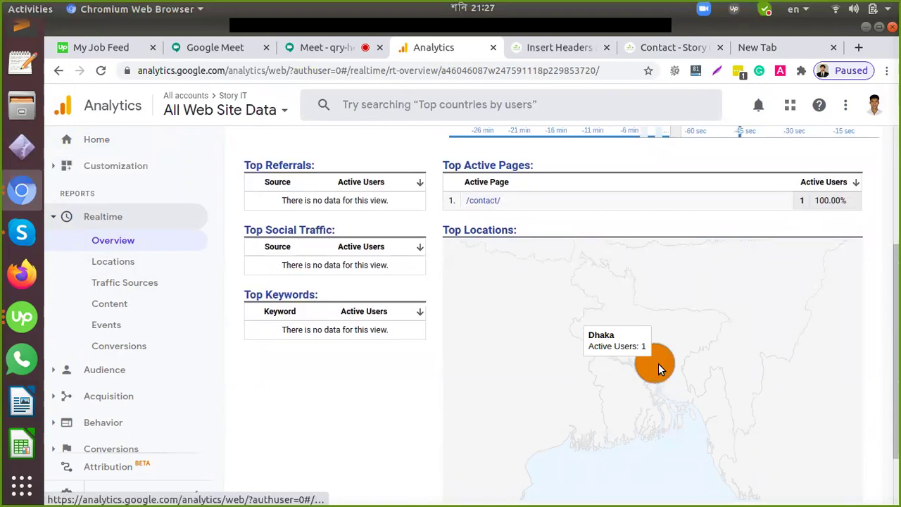
pyautogui.scroll(-1, 659, 364)
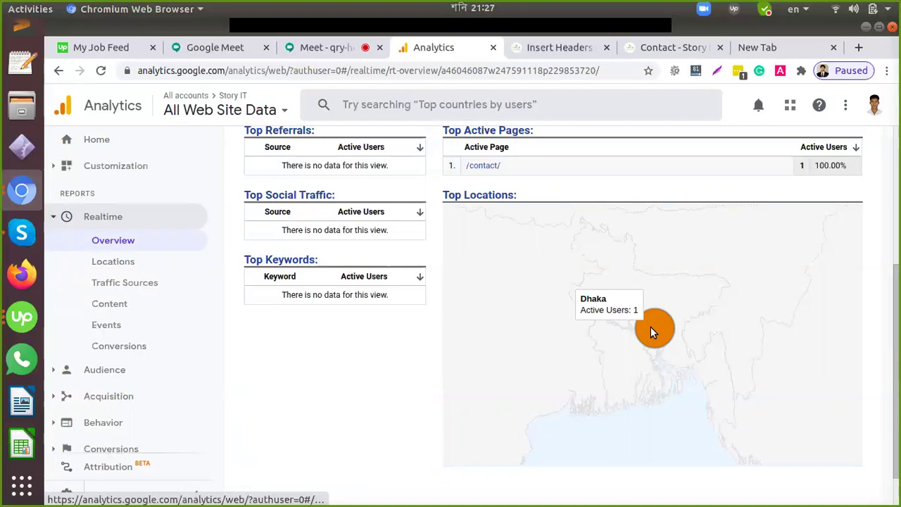
pyautogui.scroll(1, 483, 393)
pyautogui.scroll(3, 483, 393)
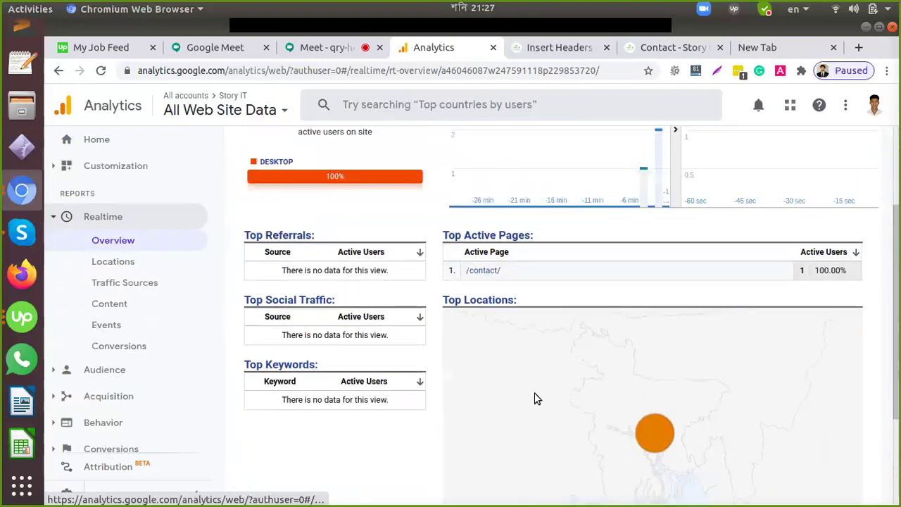
# Step: Open the realtime Locations report, narrow it to Bangladesh and the city Dhaka, and examine the map
pyautogui.click(127, 262)
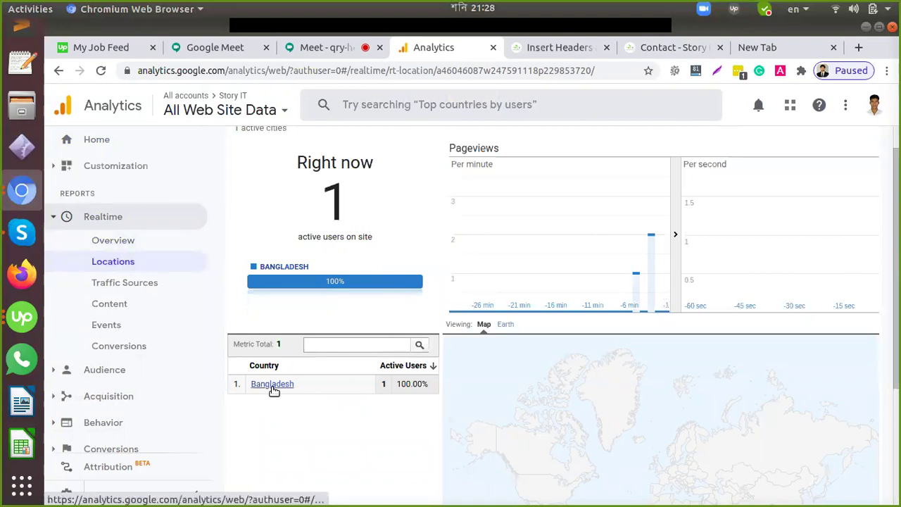
pyautogui.scroll(-3, 275, 392)
pyautogui.scroll(3, 275, 393)
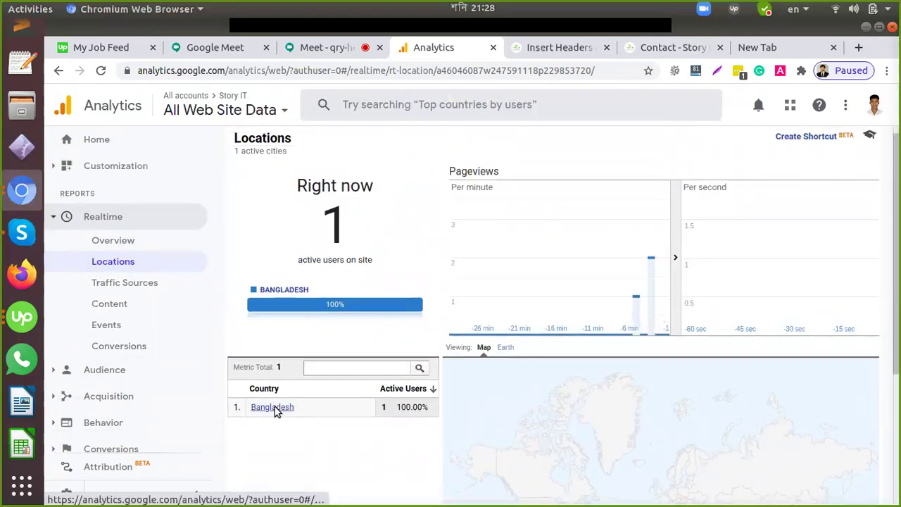
pyautogui.click(277, 407)
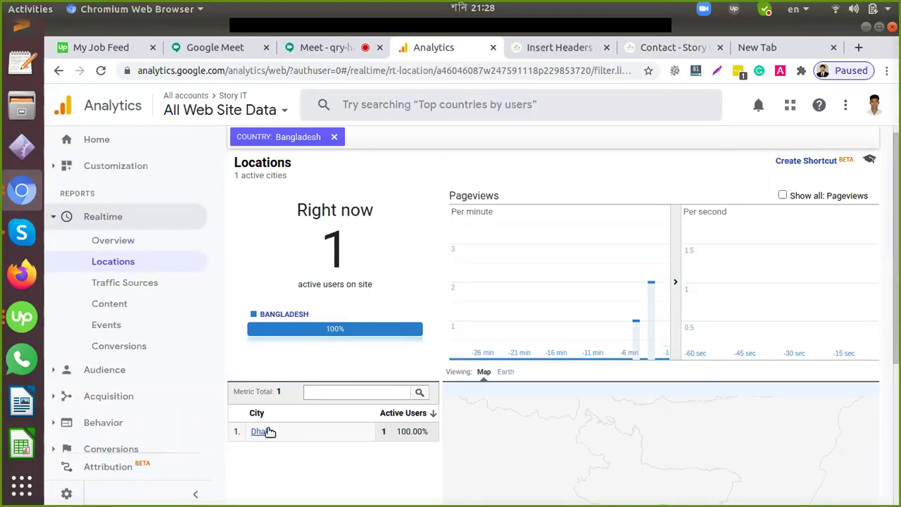
pyautogui.scroll(-1, 269, 430)
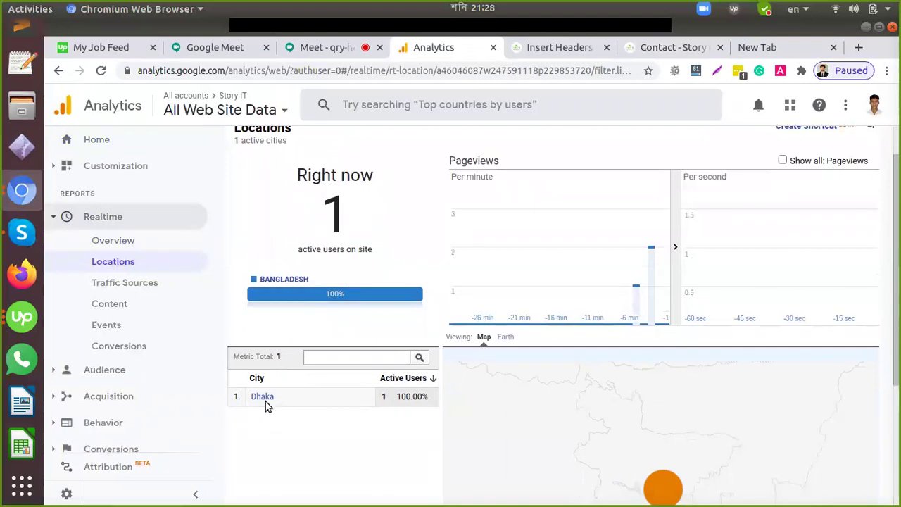
pyautogui.click(264, 398)
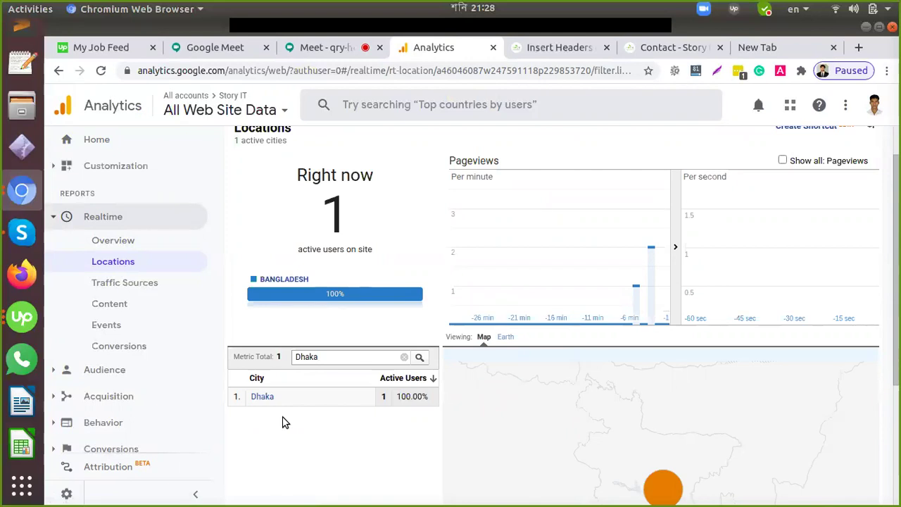
pyautogui.scroll(-3, 283, 423)
pyautogui.moveTo(677, 378)
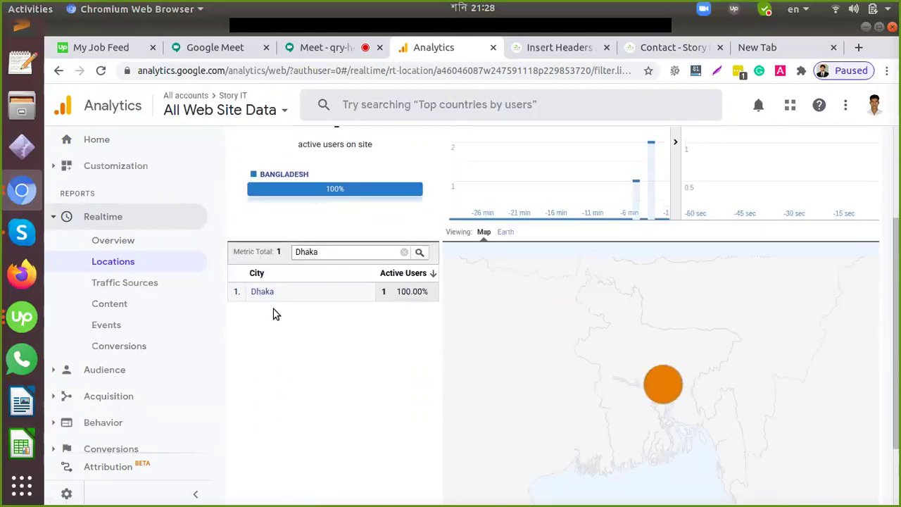
pyautogui.scroll(3, 275, 304)
pyautogui.scroll(1, 287, 307)
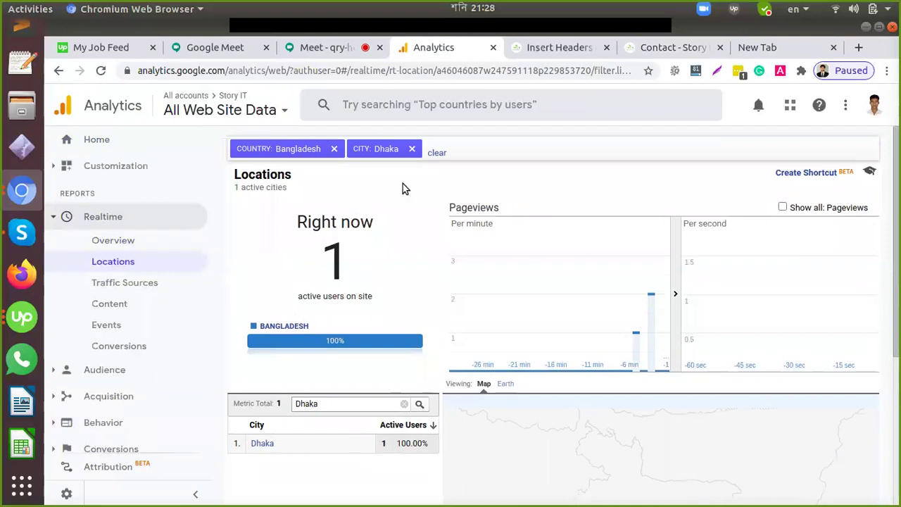
# Step: Remove the Dhaka city filter from the realtime Locations report, examine the city list, and open the realtime Traffic Sources report
pyautogui.click(413, 150)
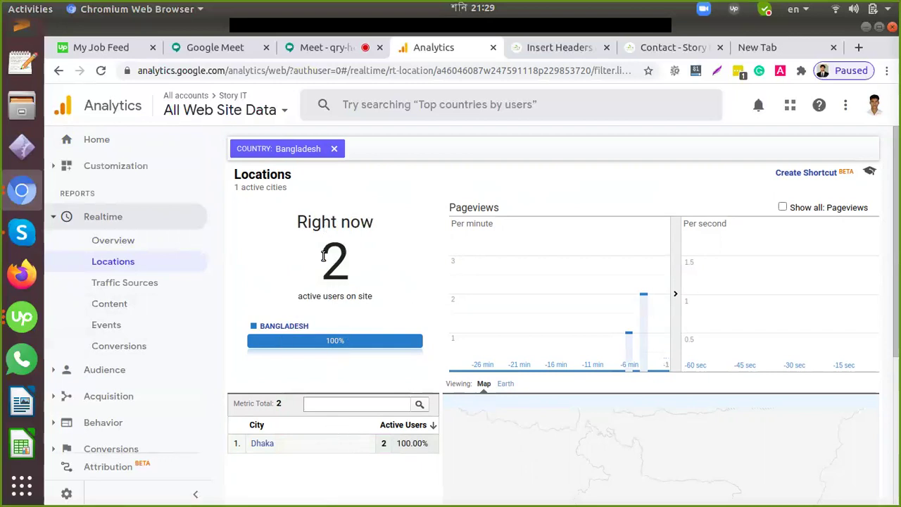
pyautogui.scroll(-2, 338, 380)
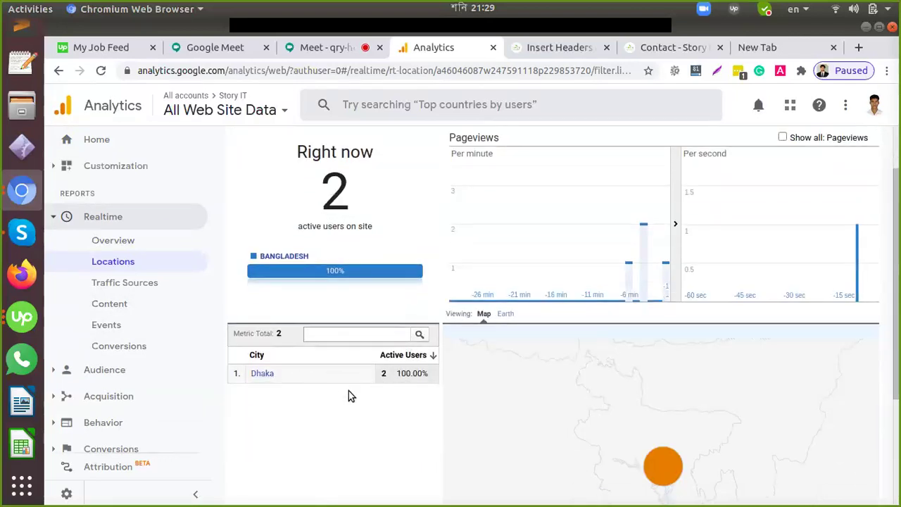
pyautogui.click(127, 283)
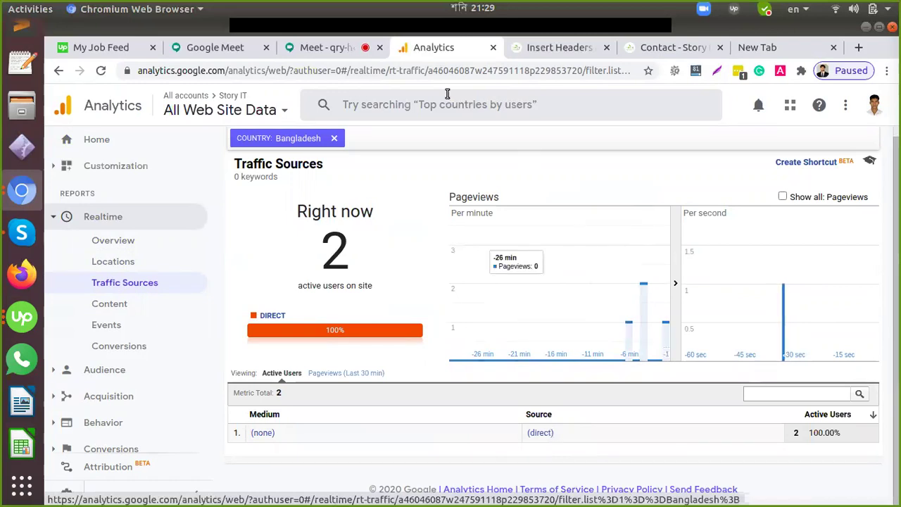
pyautogui.click(652, 48)
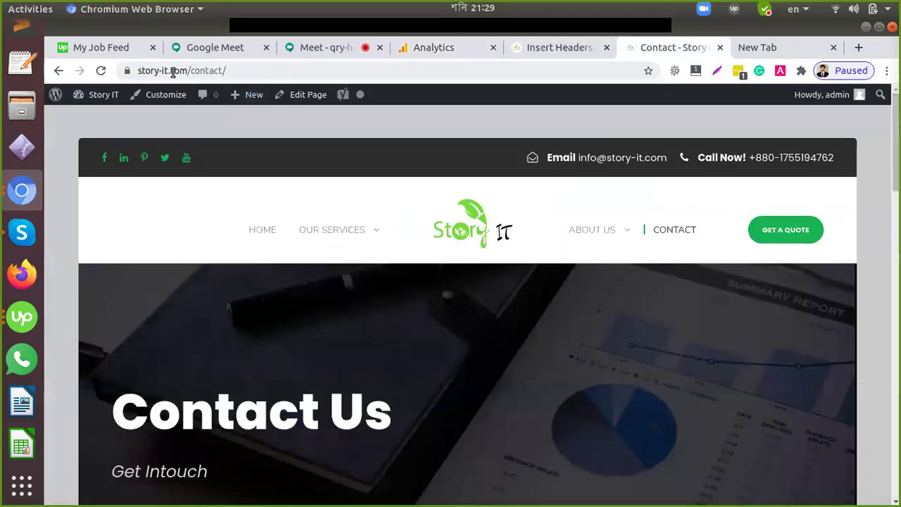
pyautogui.moveTo(188, 70); pyautogui.dragTo(143, 83)
pyautogui.rightClick(171, 74)
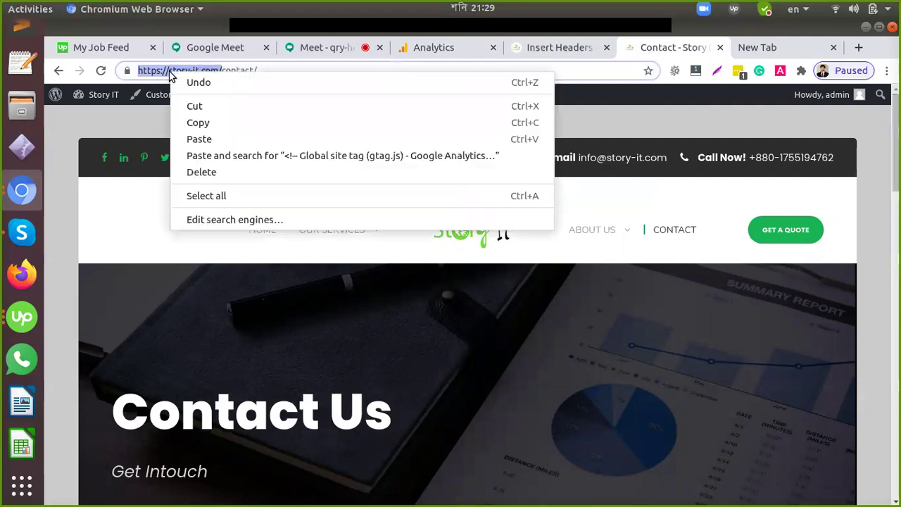
pyautogui.click(198, 123)
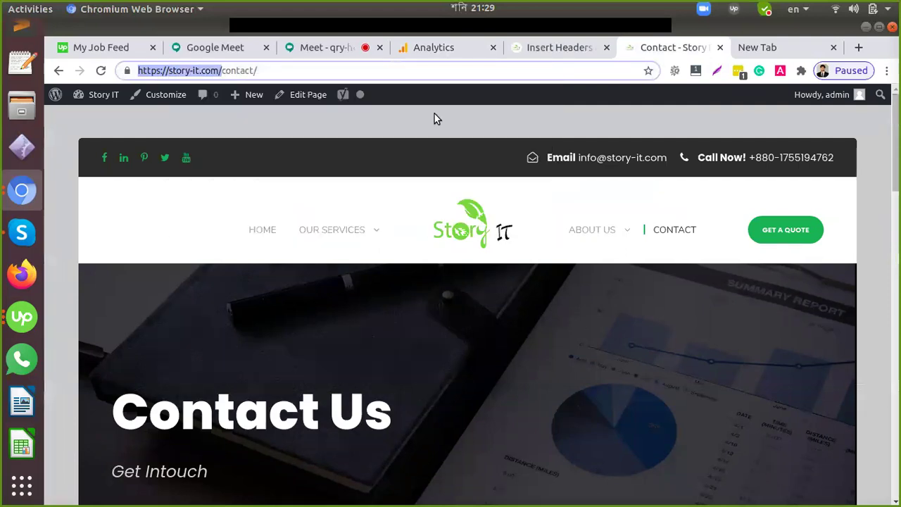
pyautogui.click(791, 46)
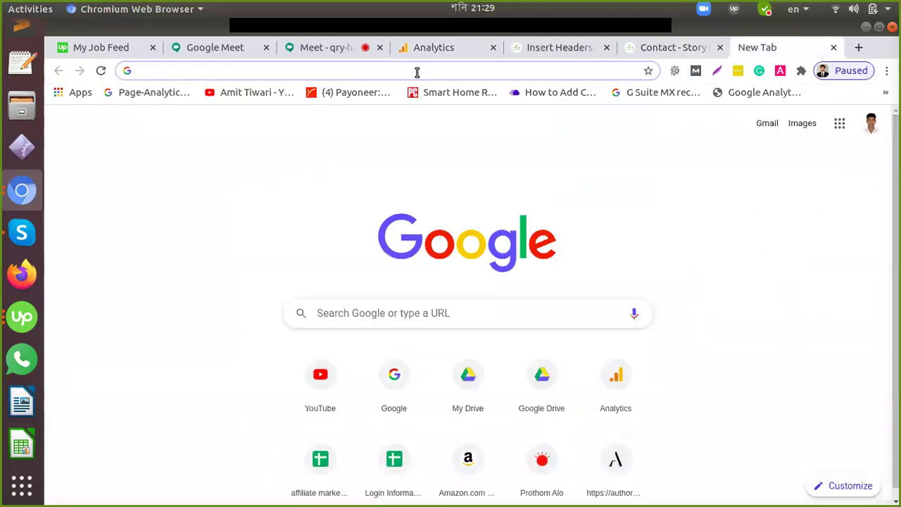
pyautogui.write('g')
pyautogui.press('Return')
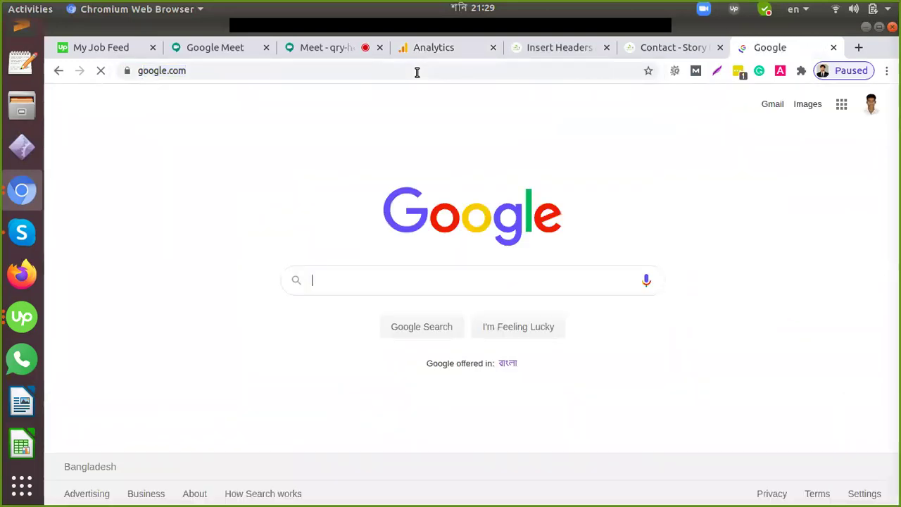
pyautogui.hotkey('ctrl', 'v')
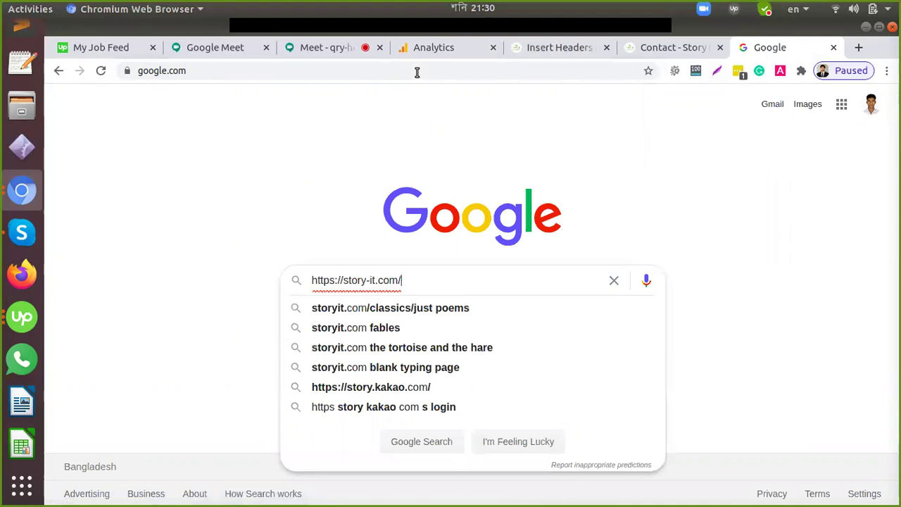
pyautogui.press('Return')
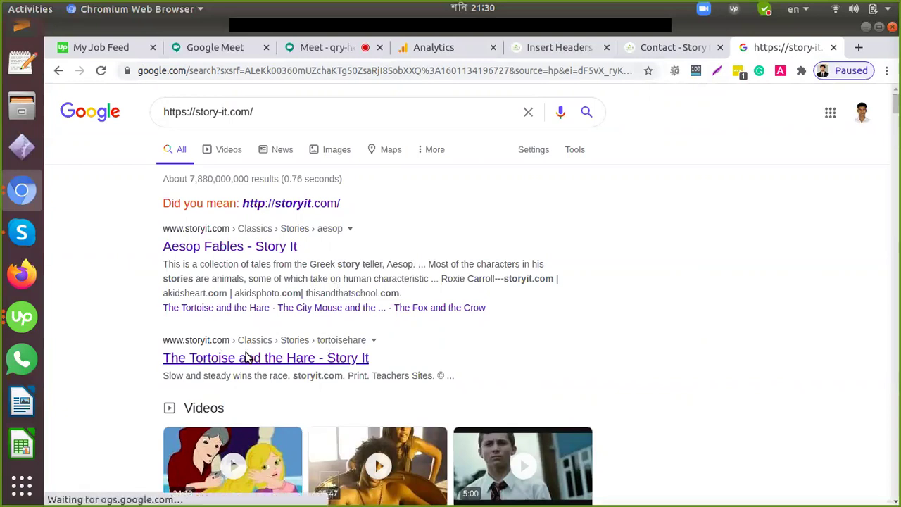
pyautogui.scroll(-10, 246, 357)
pyautogui.scroll(-5, 247, 356)
pyautogui.scroll(15, 246, 357)
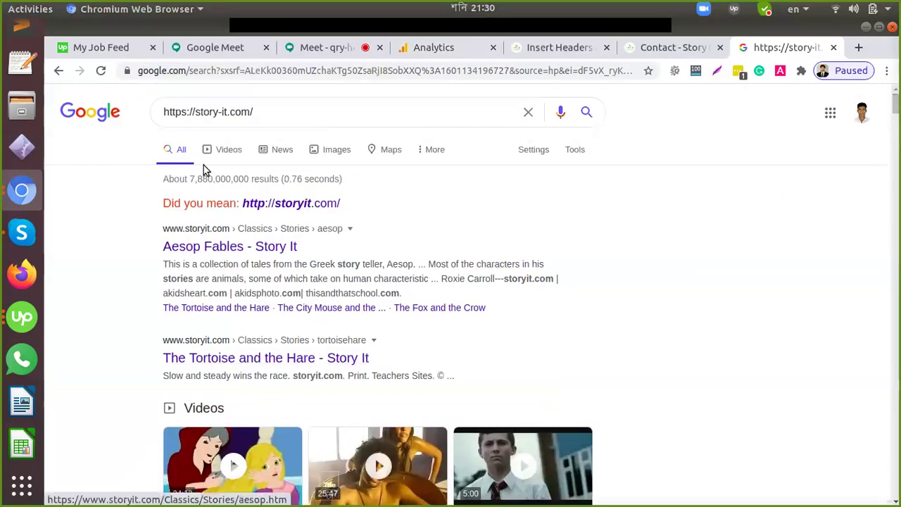
# Step: Search Google for "Story IT" instead and look through the results for the company's business profile
pyautogui.tripleClick(221, 118)
pyautogui.write('Stor')
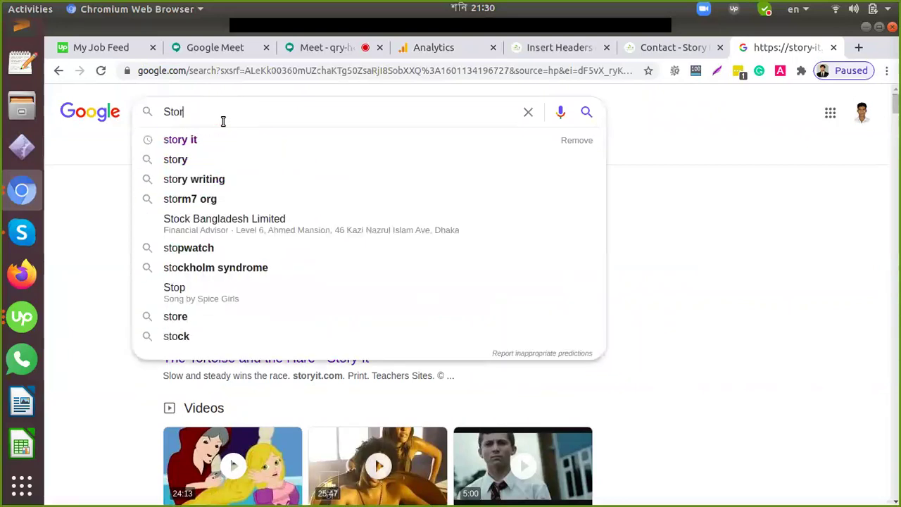
pyautogui.write('y IT')
pyautogui.press('Return')
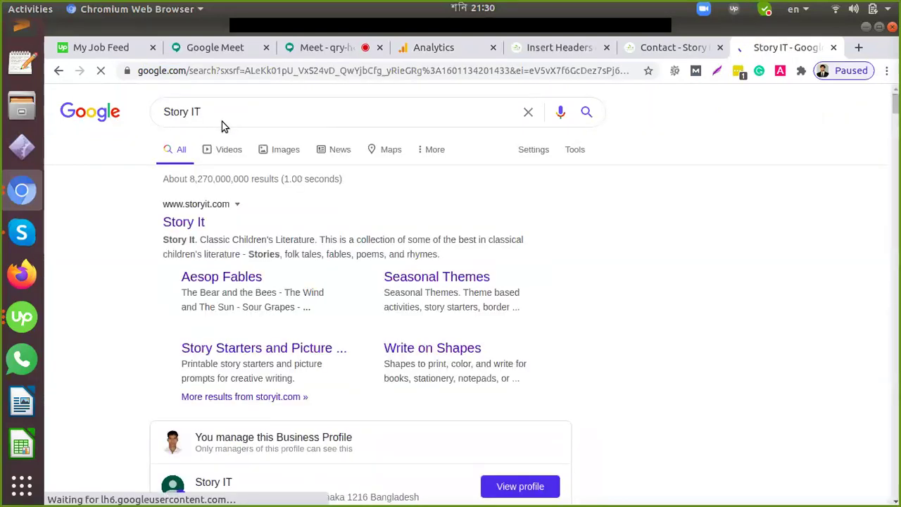
pyautogui.scroll(-3, 630, 311)
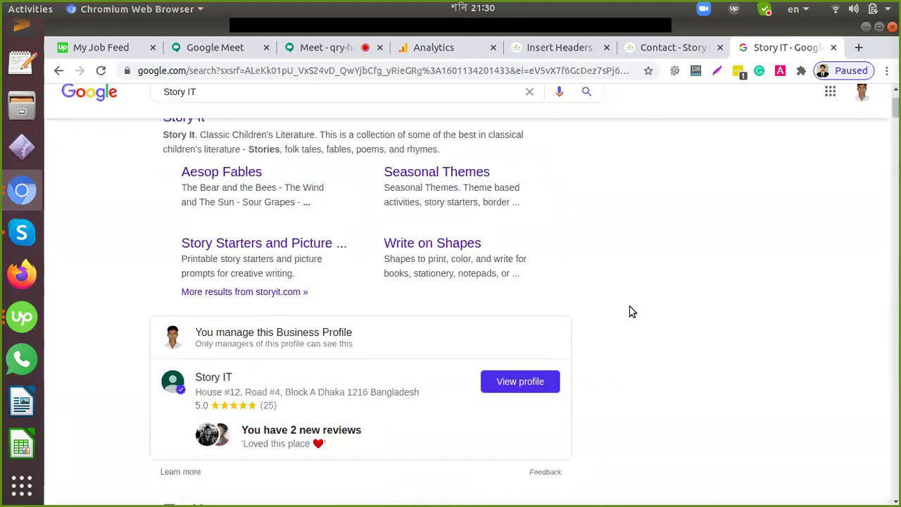
pyautogui.scroll(-3, 630, 311)
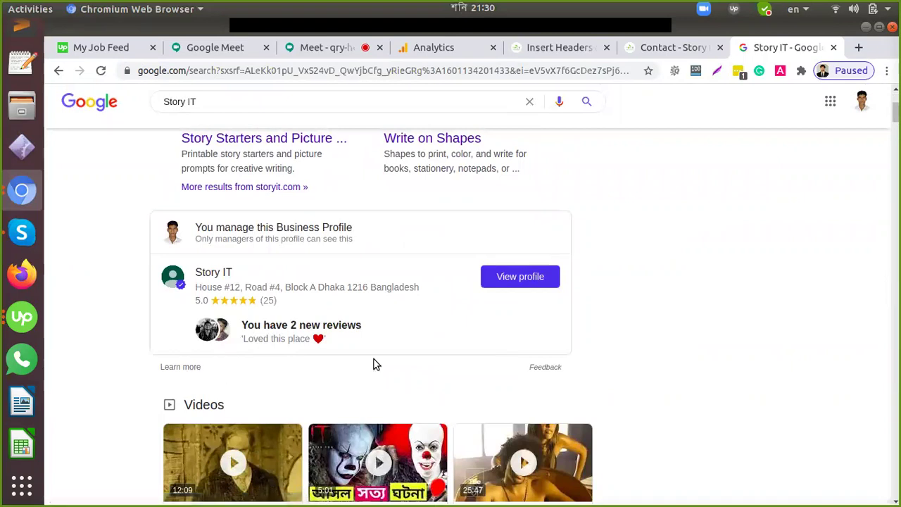
# Step: Open the Story IT business profile and examine its contact details, missing website information and reviews
pyautogui.click(528, 278)
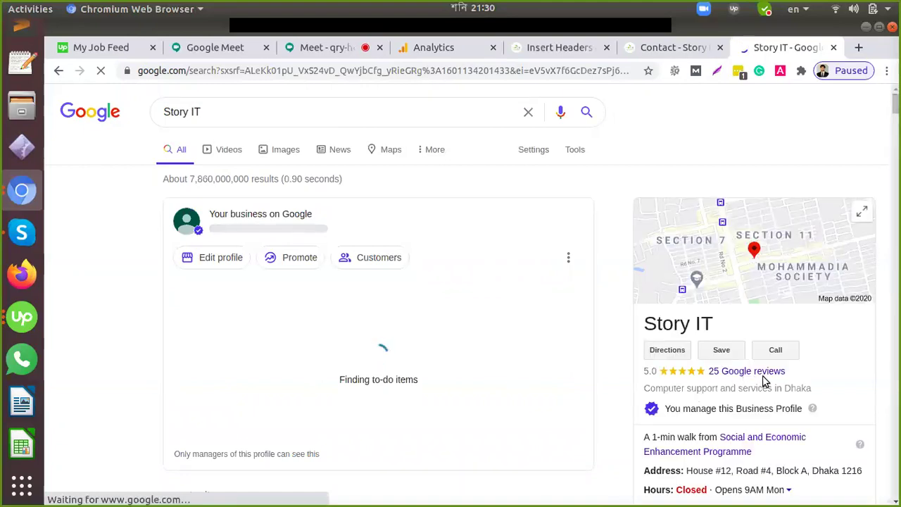
pyautogui.scroll(-2, 761, 400)
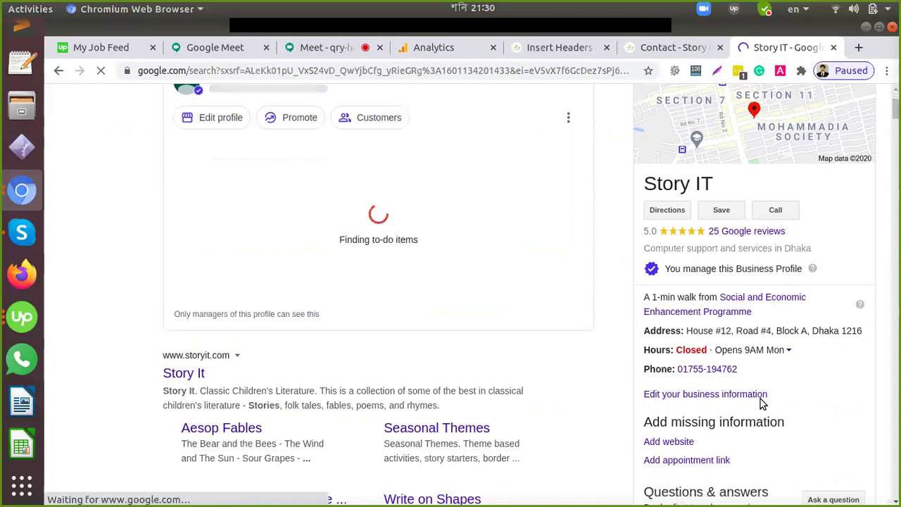
pyautogui.scroll(-1, 714, 435)
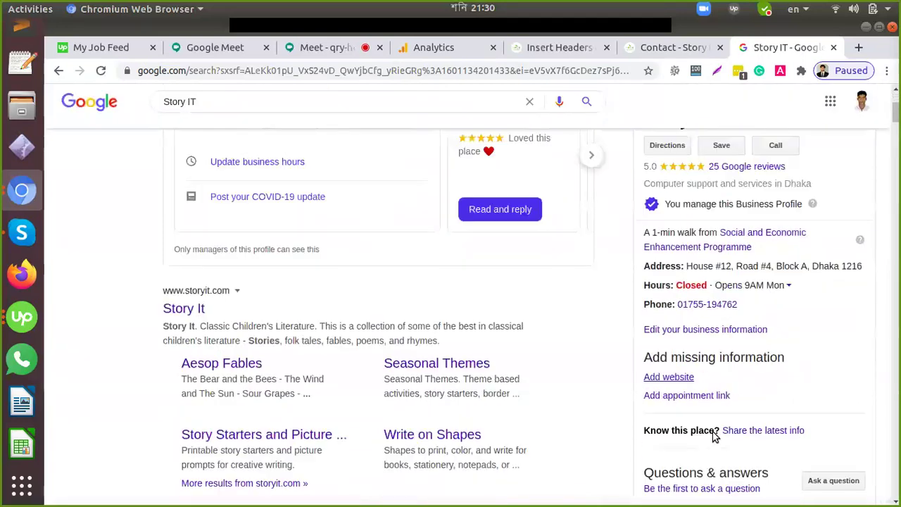
pyautogui.scroll(2, 713, 434)
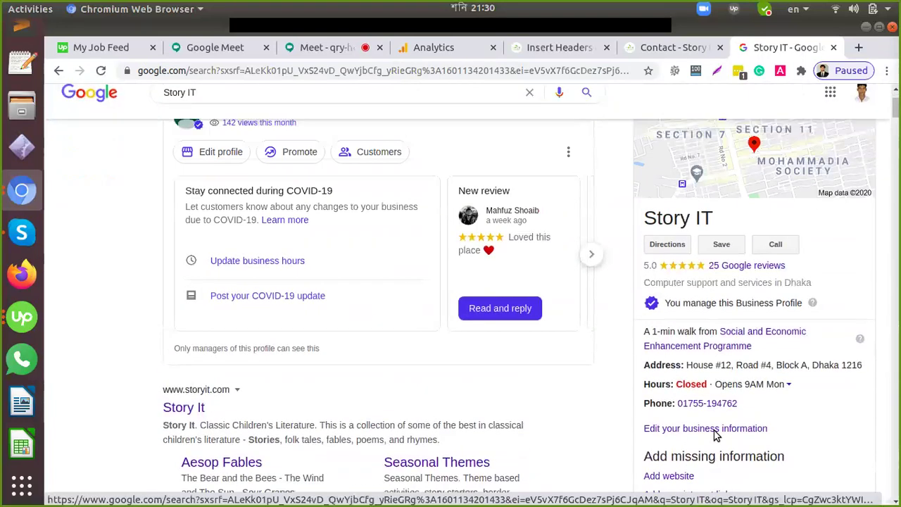
pyautogui.scroll(2, 716, 434)
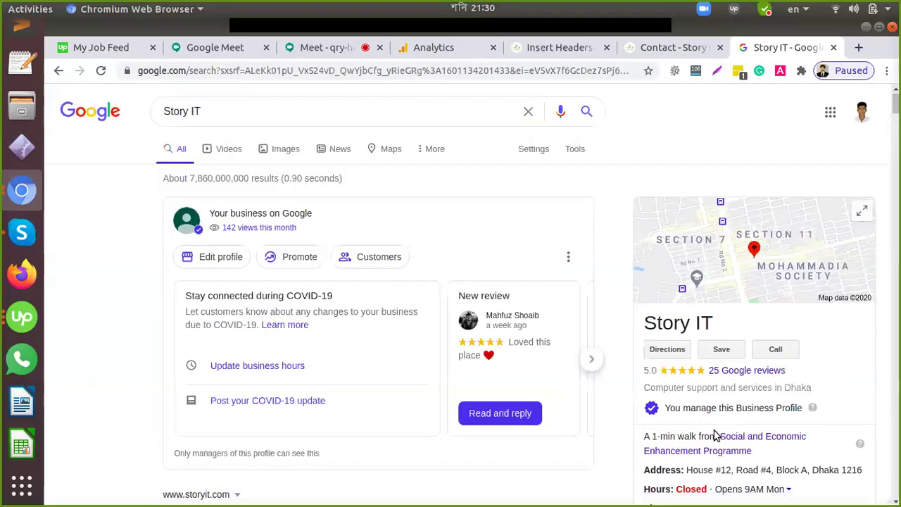
pyautogui.scroll(-3, 715, 435)
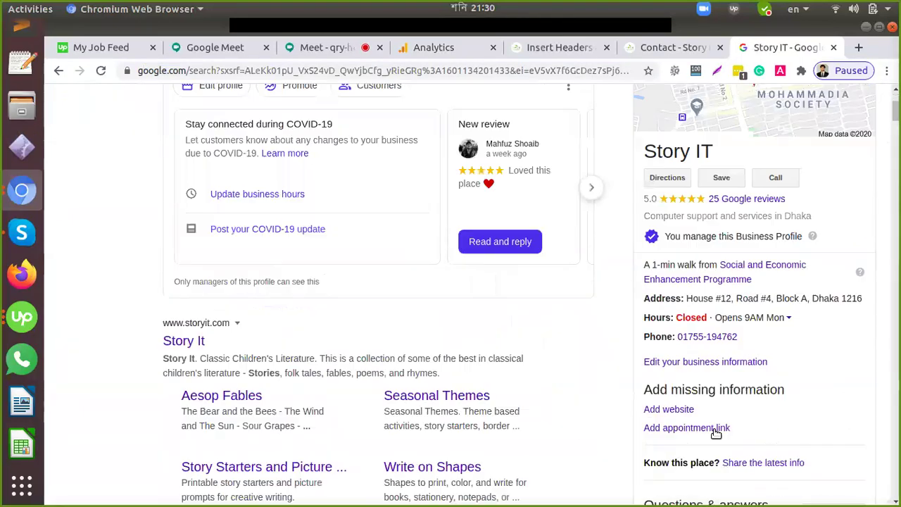
pyautogui.scroll(3, 681, 409)
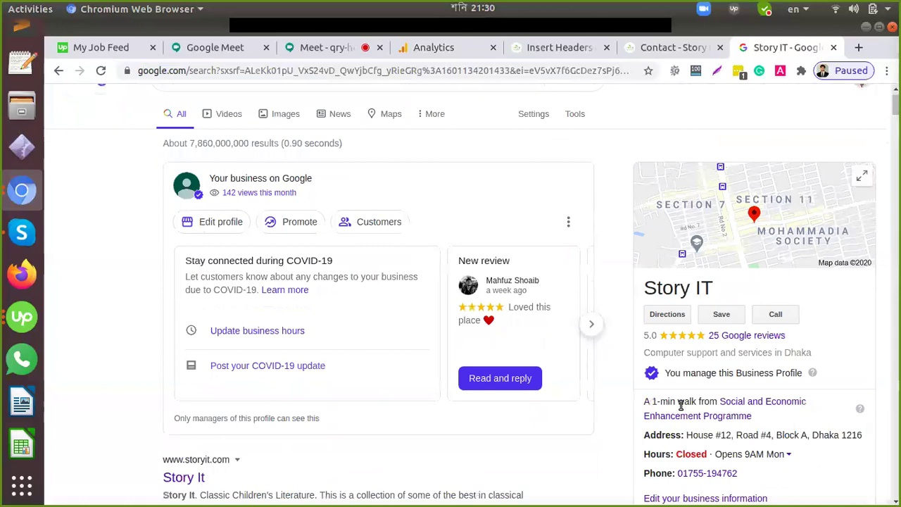
pyautogui.scroll(-2, 681, 406)
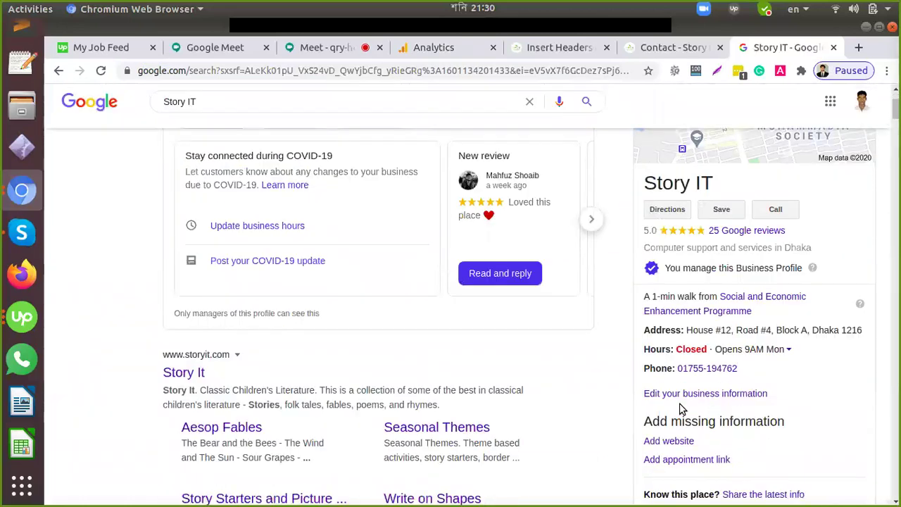
pyautogui.scroll(-3, 682, 409)
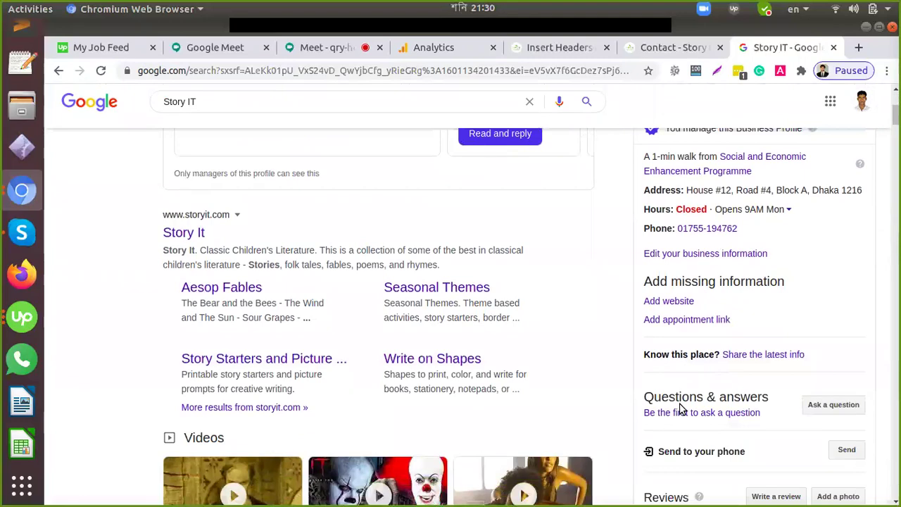
pyautogui.scroll(-3, 702, 408)
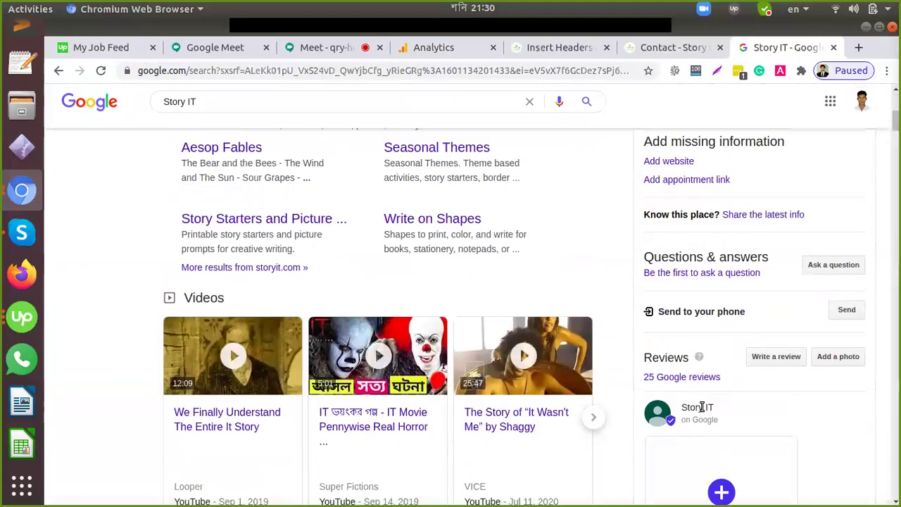
pyautogui.scroll(8, 702, 407)
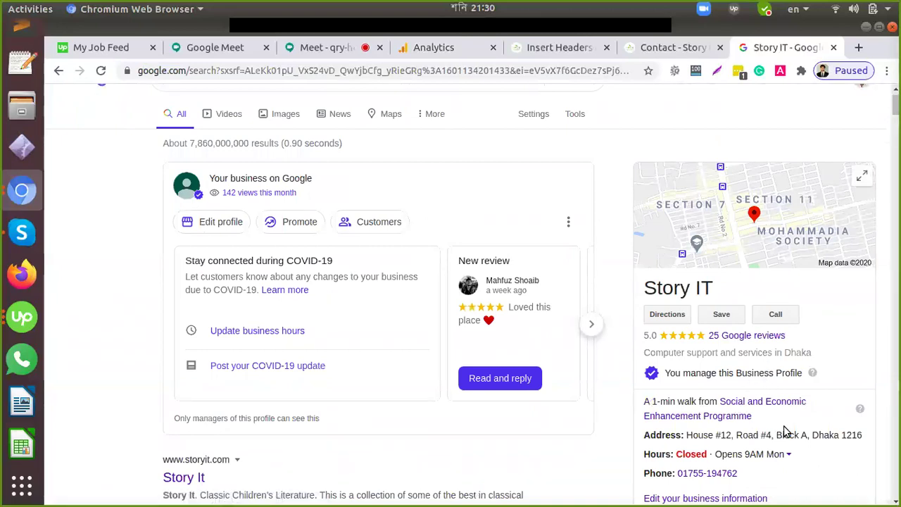
pyautogui.scroll(-3, 786, 431)
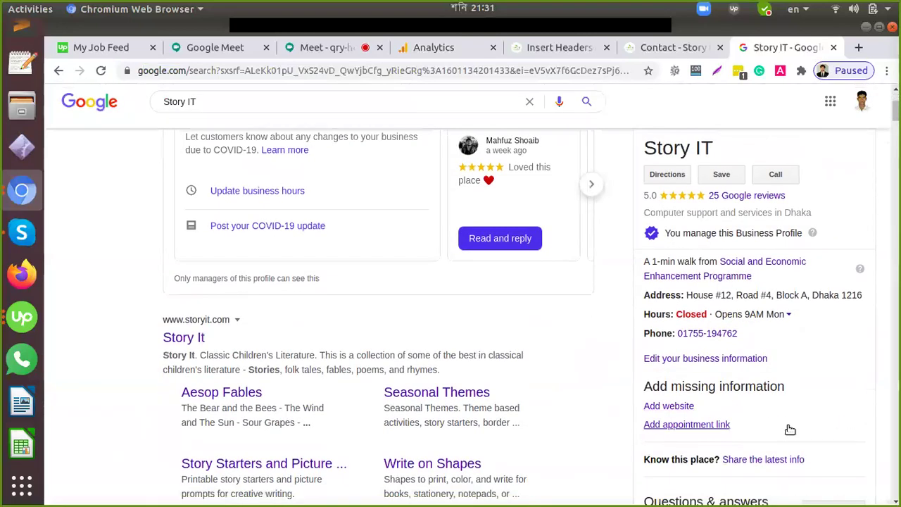
pyautogui.scroll(3, 774, 386)
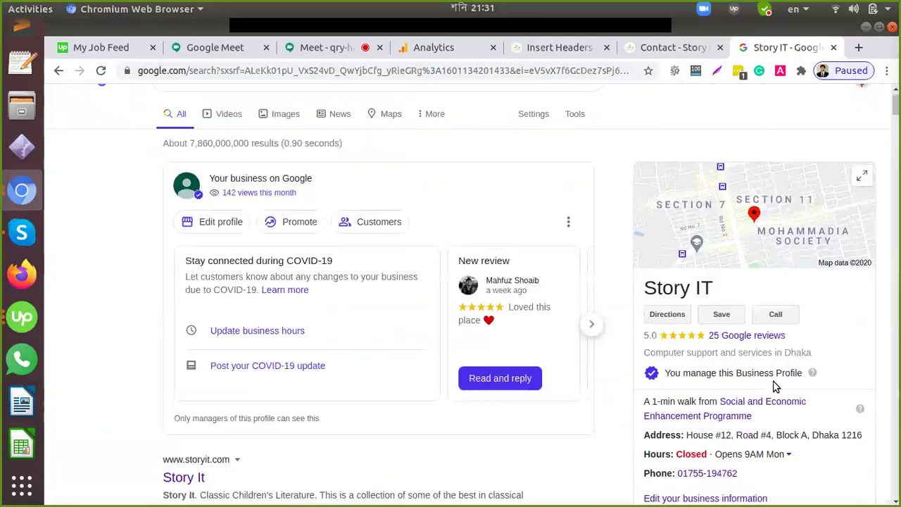
pyautogui.scroll(1, 775, 386)
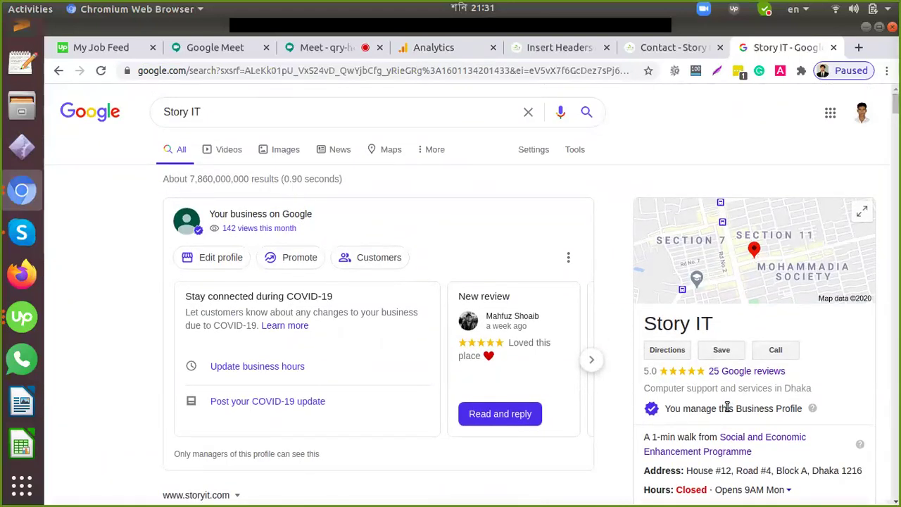
# Step: Clear the Bangladesh filter from Traffic Sources in Analytics and check active users in The Surface Masters' All Web Site Data view
pyautogui.click(436, 48)
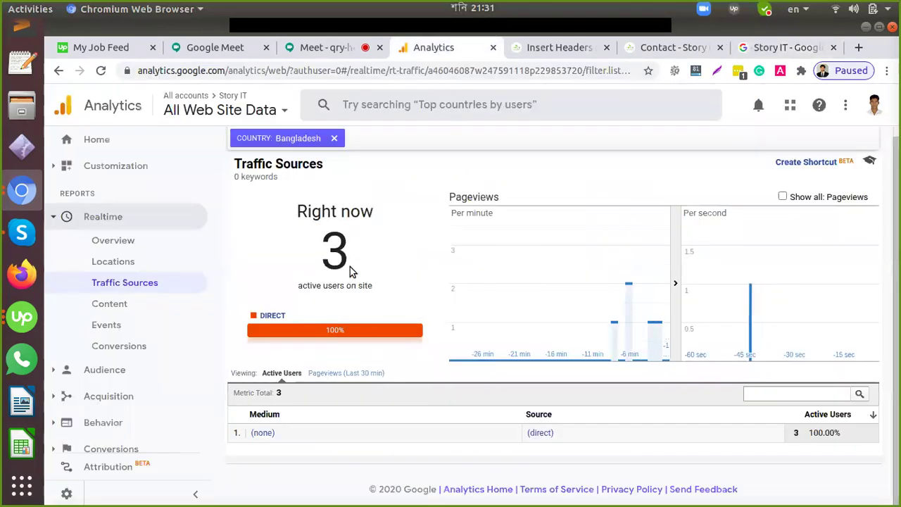
pyautogui.click(335, 138)
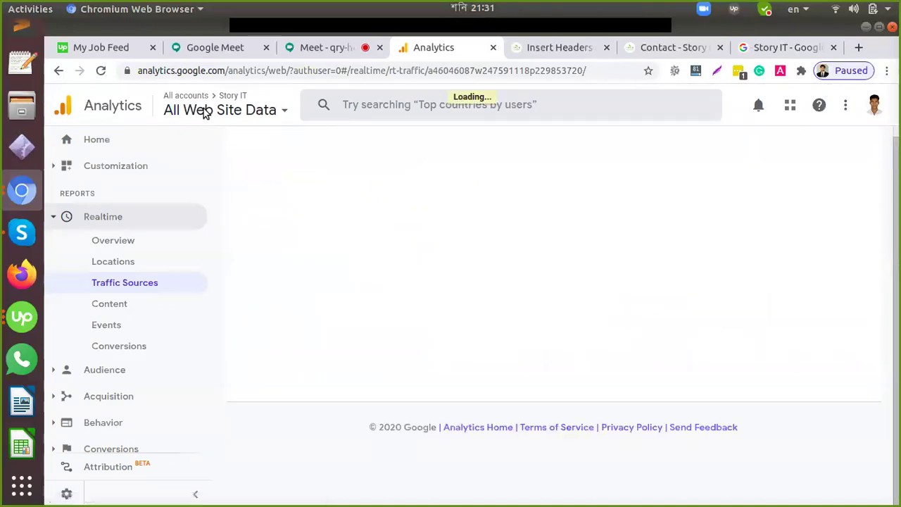
pyautogui.click(204, 111)
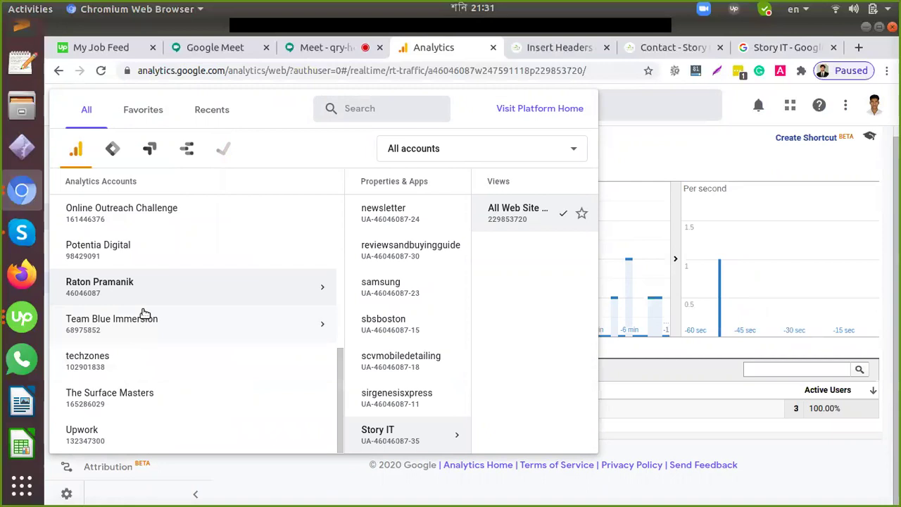
pyautogui.click(150, 403)
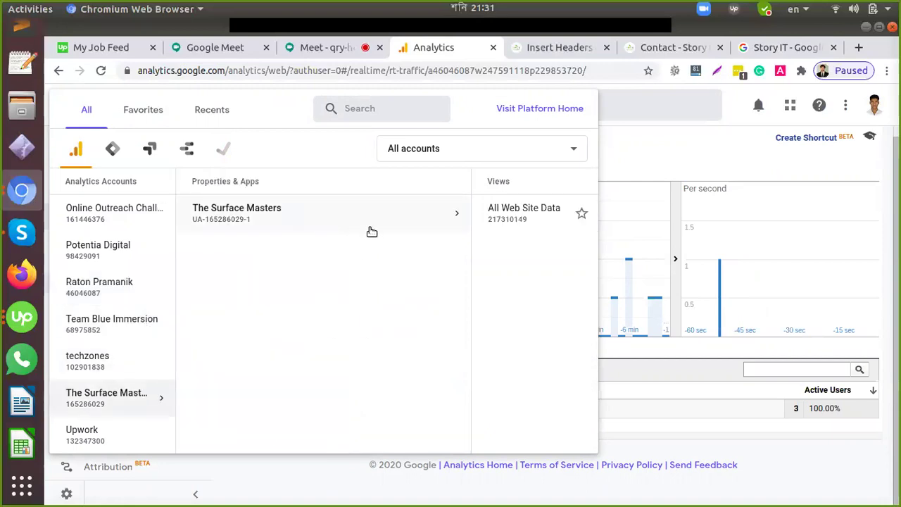
pyautogui.click(496, 219)
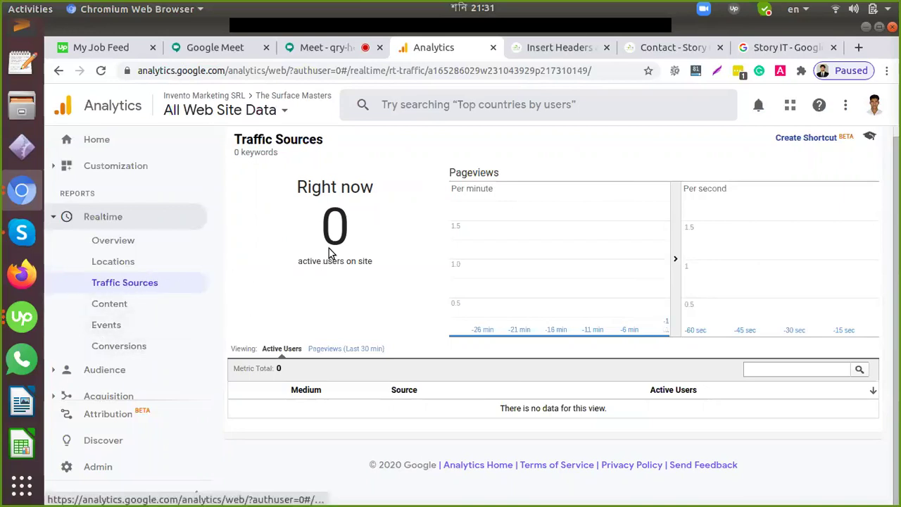
pyautogui.moveTo(321, 225); pyautogui.dragTo(376, 229)
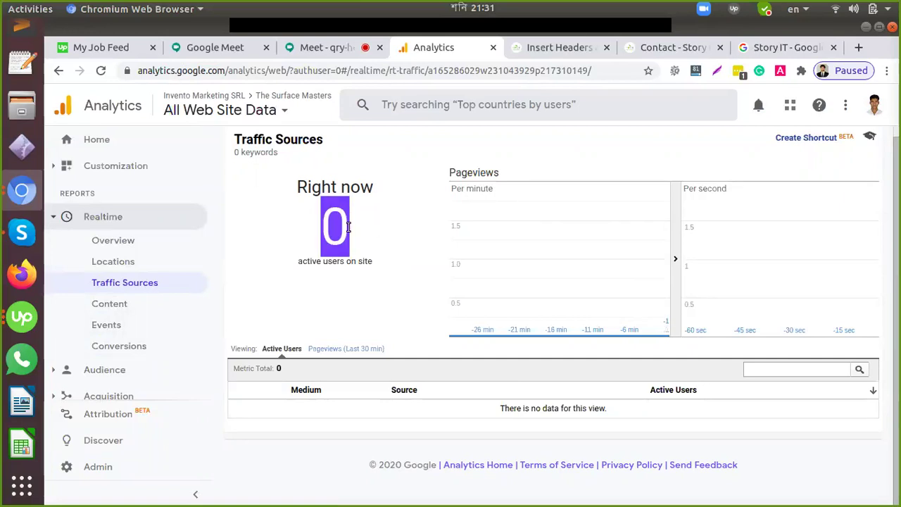
# Step: Search Google for "the surface master" in the Story IT results tab and open The Surface Master home page
pyautogui.click(775, 50)
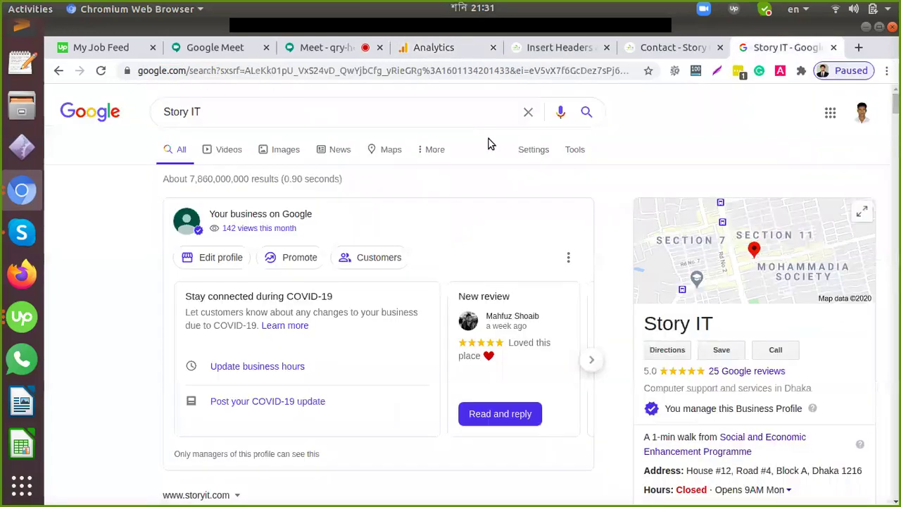
pyautogui.click(330, 112)
pyautogui.hotkey('ctrl', 'a')
pyautogui.write('the sur')
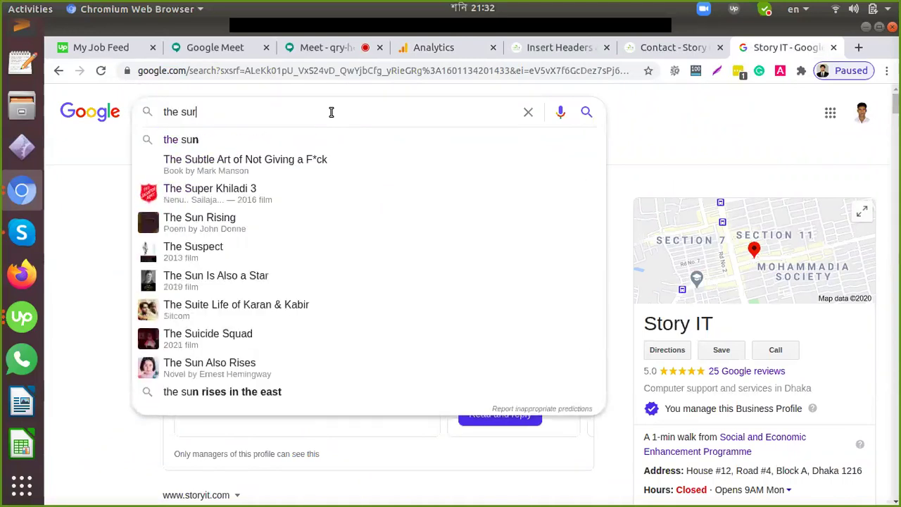
pyautogui.write('face master')
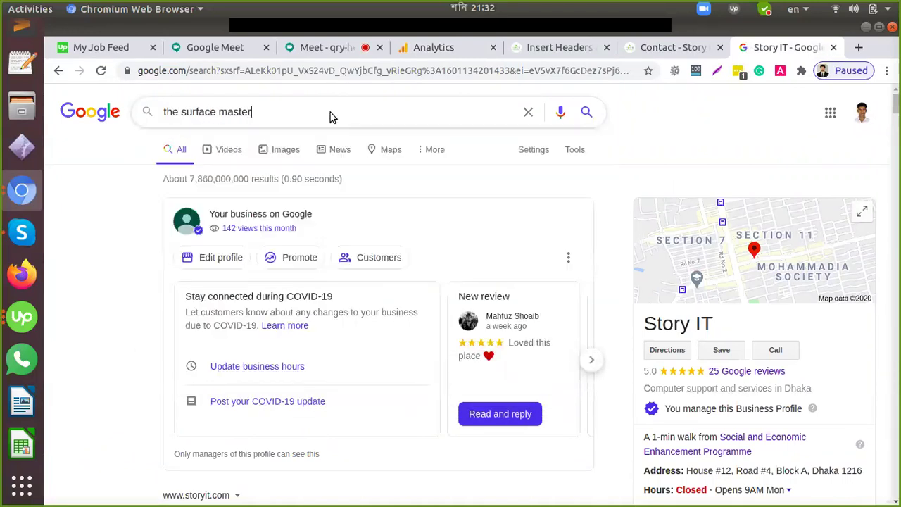
pyautogui.press('Return')
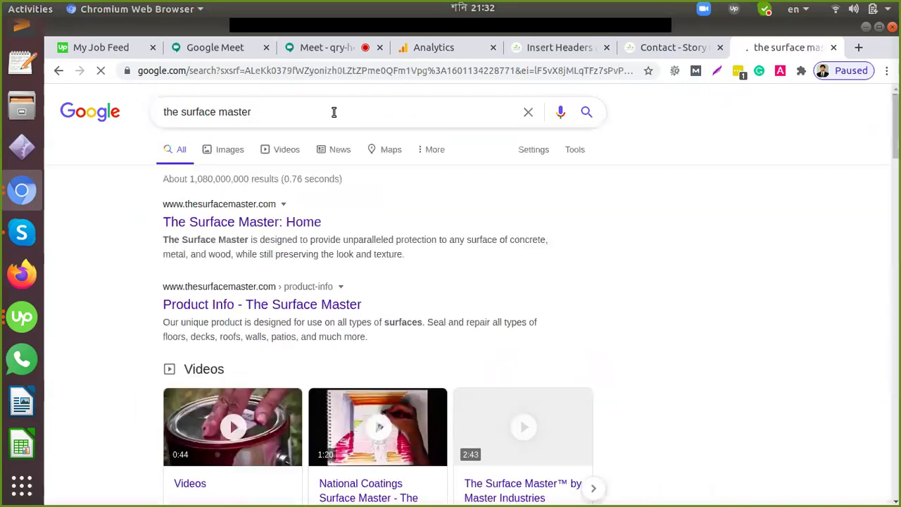
pyautogui.click(266, 223)
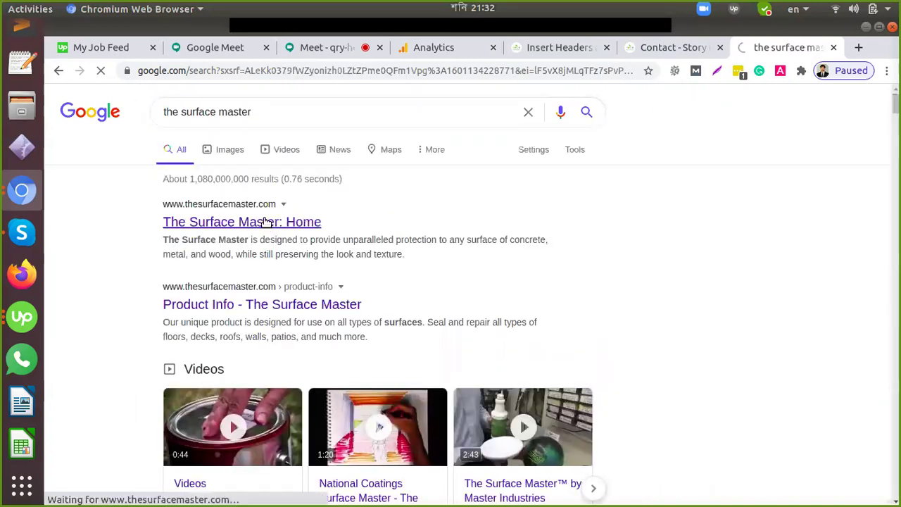
# Step: Look through the thesurfacemaster.com home page and check the Analytics Traffic Sources report for an active user
pyautogui.click(427, 49)
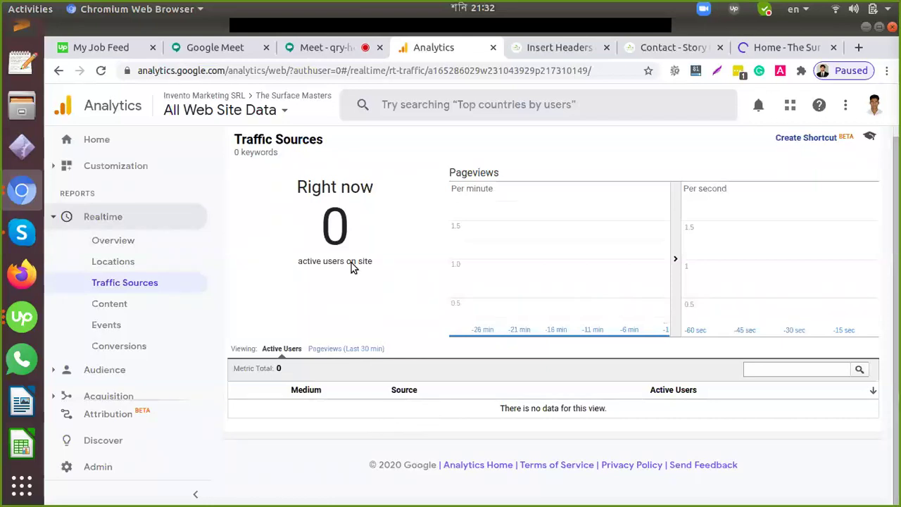
pyautogui.click(787, 47)
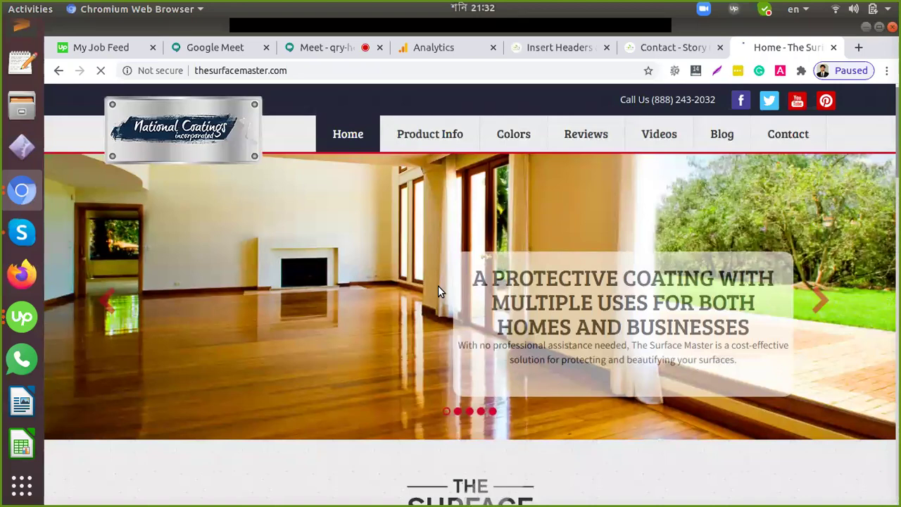
pyautogui.scroll(-10, 364, 375)
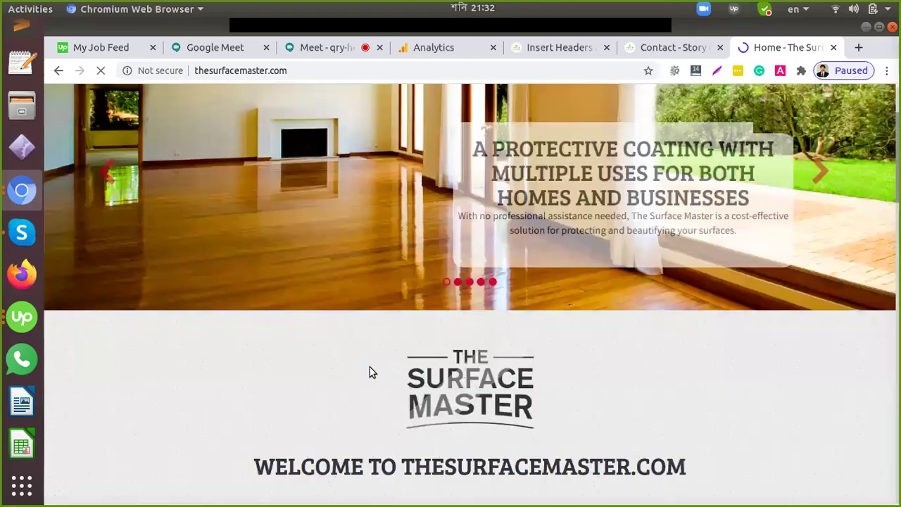
pyautogui.scroll(-12, 373, 371)
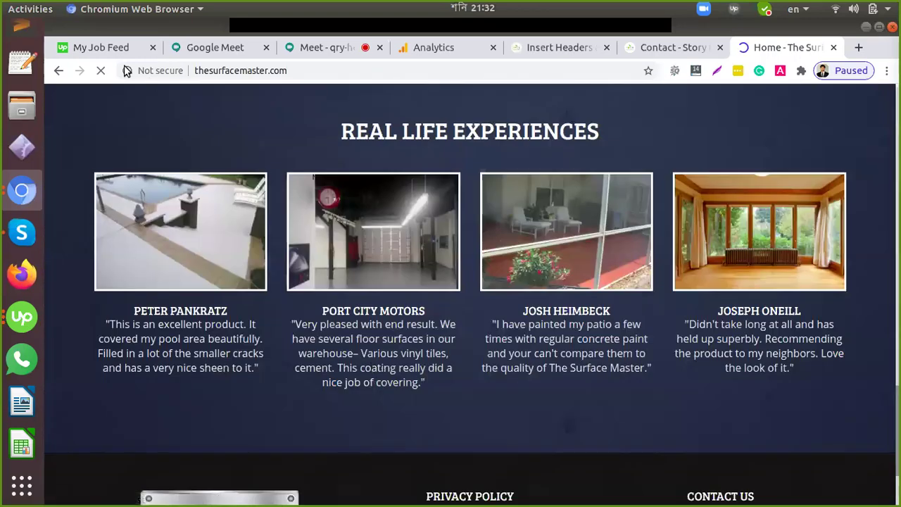
pyautogui.click(442, 54)
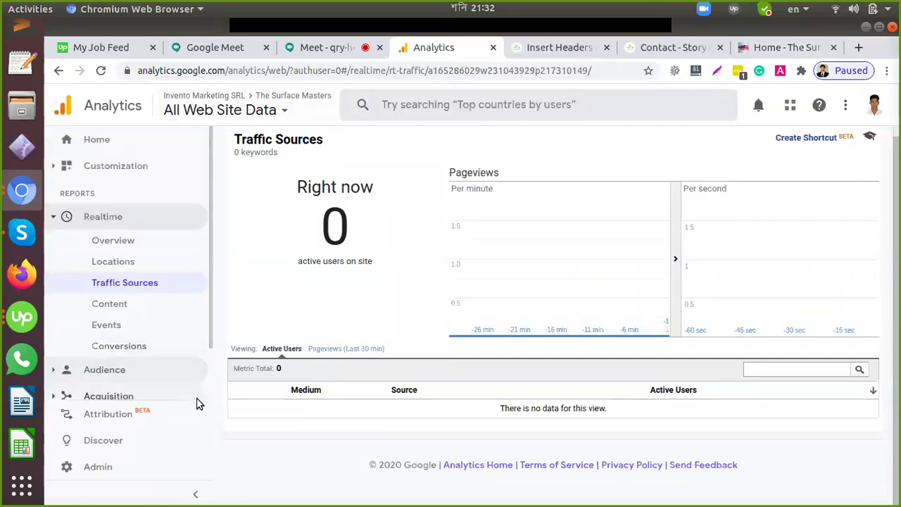
pyautogui.click(782, 48)
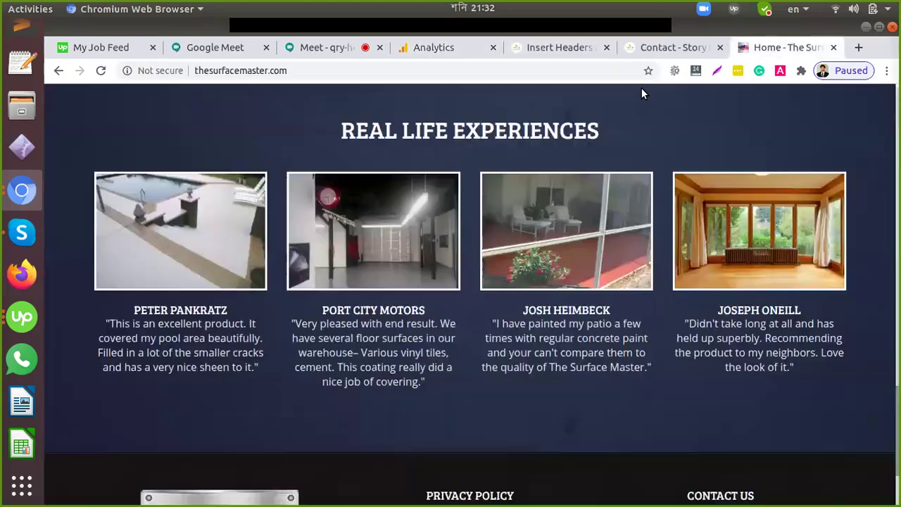
# Step: Search Google for "the surface masters" instead, open The Surface Masters home page, and check the visit in Analytics Traffic Sources
pyautogui.click(58, 71)
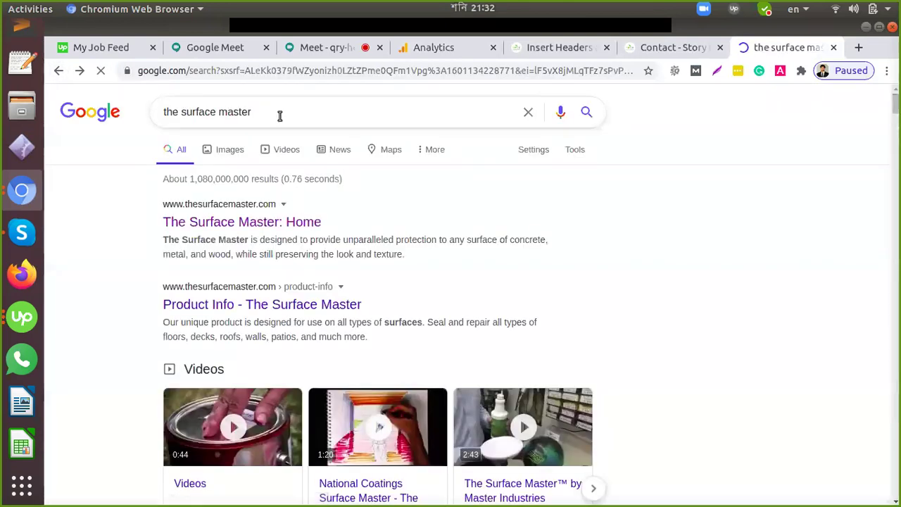
pyautogui.write('s')
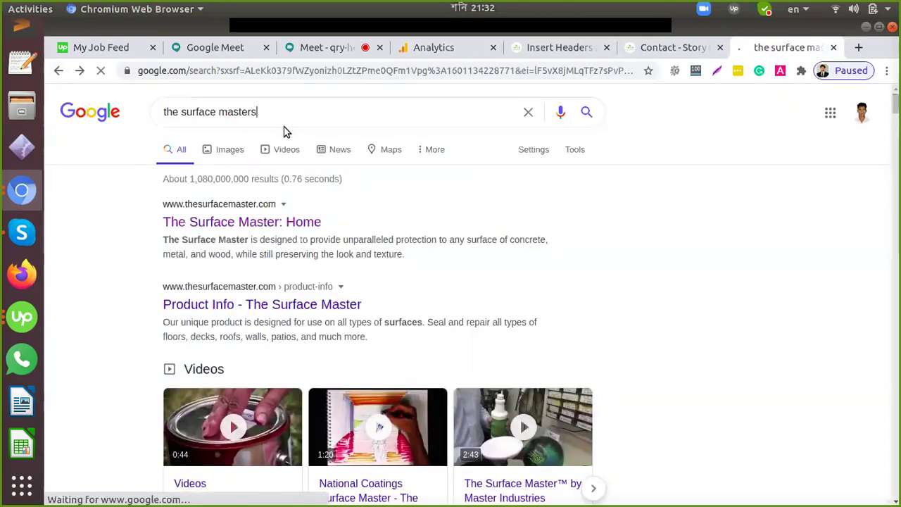
pyautogui.press('Return')
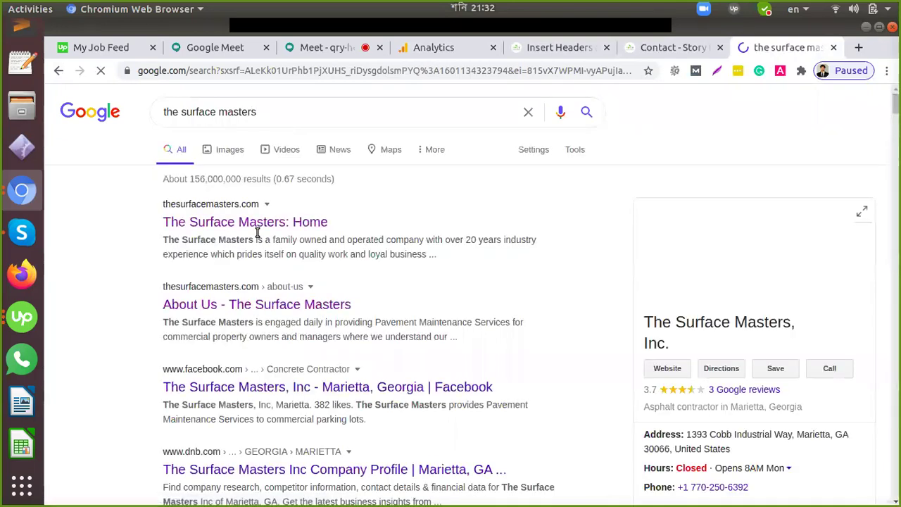
pyautogui.click(257, 223)
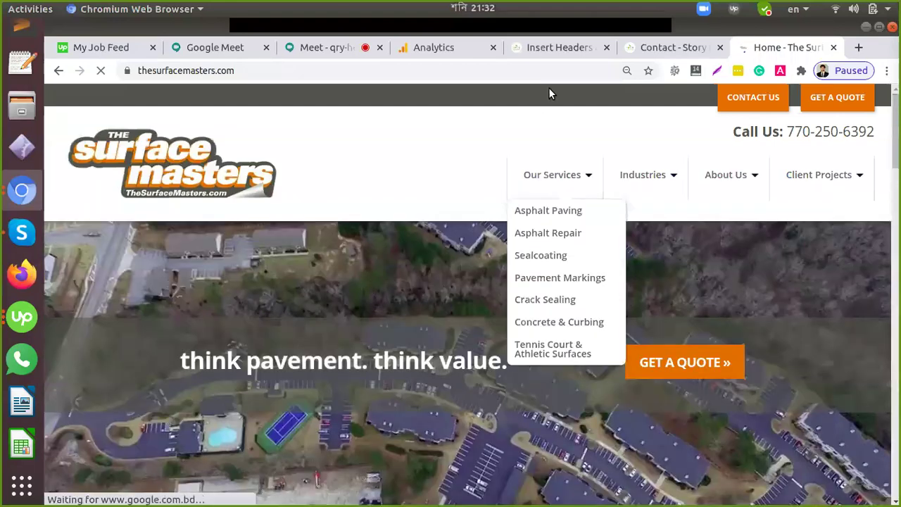
pyautogui.click(431, 49)
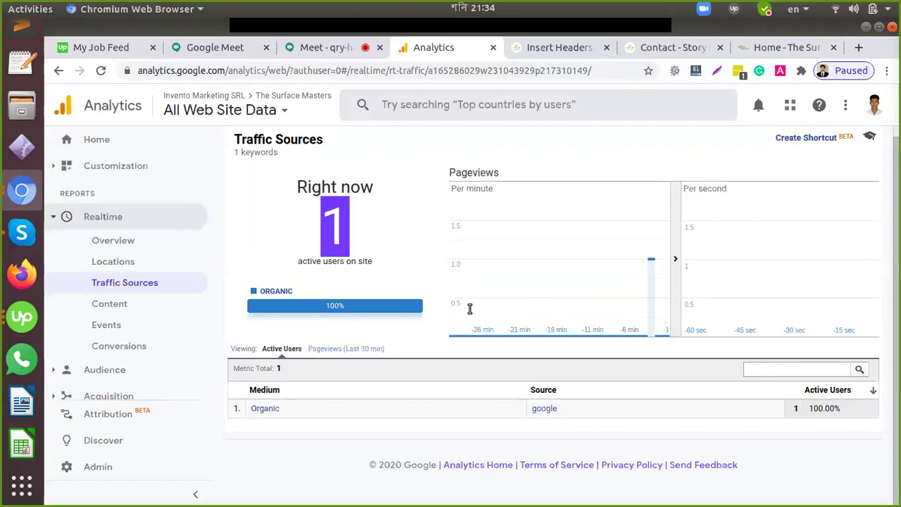
# Step: Switch to Text Editor and list "Facebook marketing", "seo" and "youtube marketing" on separate lines
pyautogui.click(21, 62)
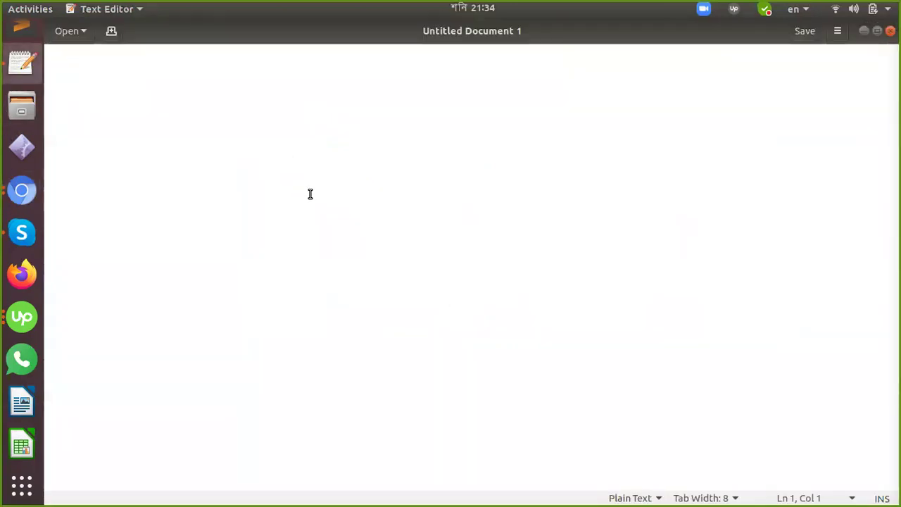
pyautogui.write('Fa')
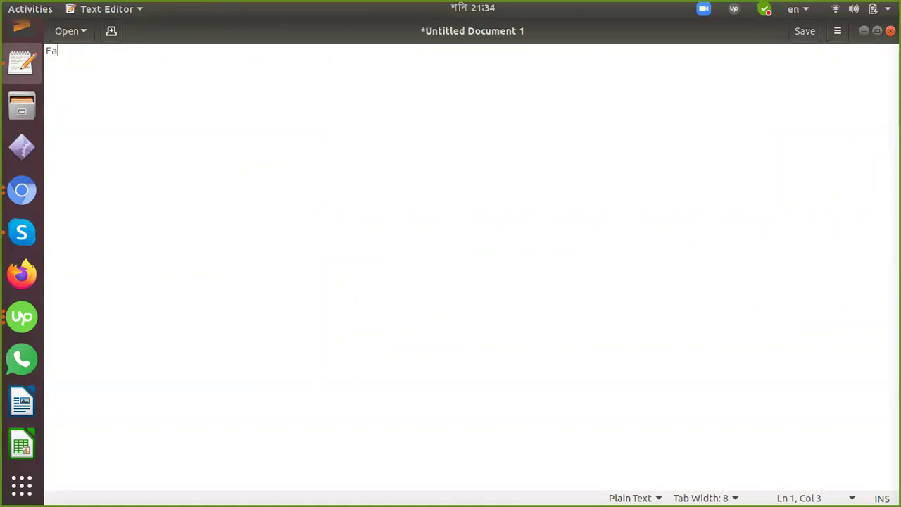
pyautogui.write('cebook marketing')
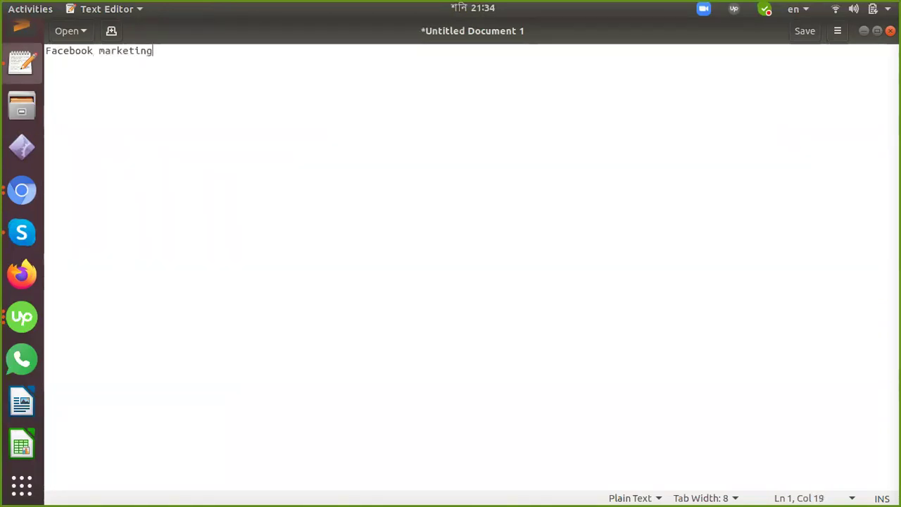
pyautogui.press('Return')
pyautogui.write('seo')
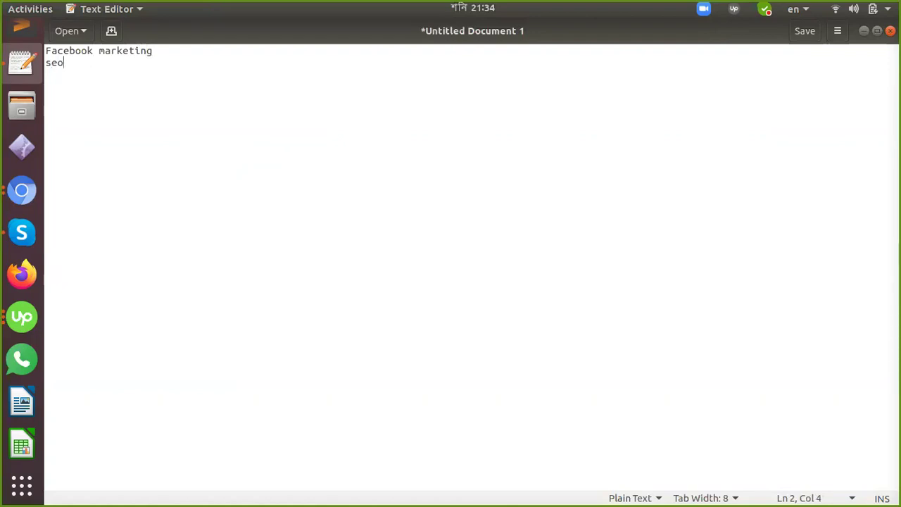
pyautogui.press('Return')
pyautogui.write('youtube marketing')
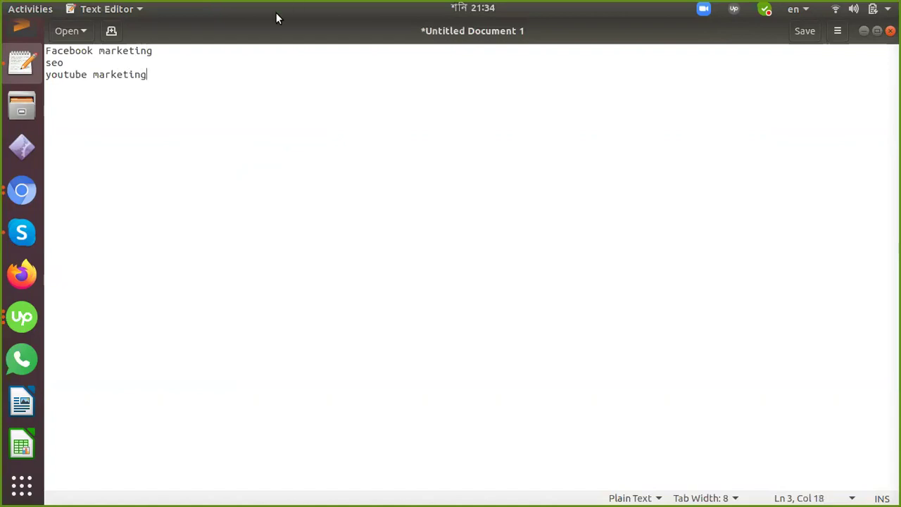
# Step: Append "- 50$" as the budget to the Facebook marketing, seo and youtube marketing lines
pyautogui.click(206, 45)
pyautogui.write('- 50$')
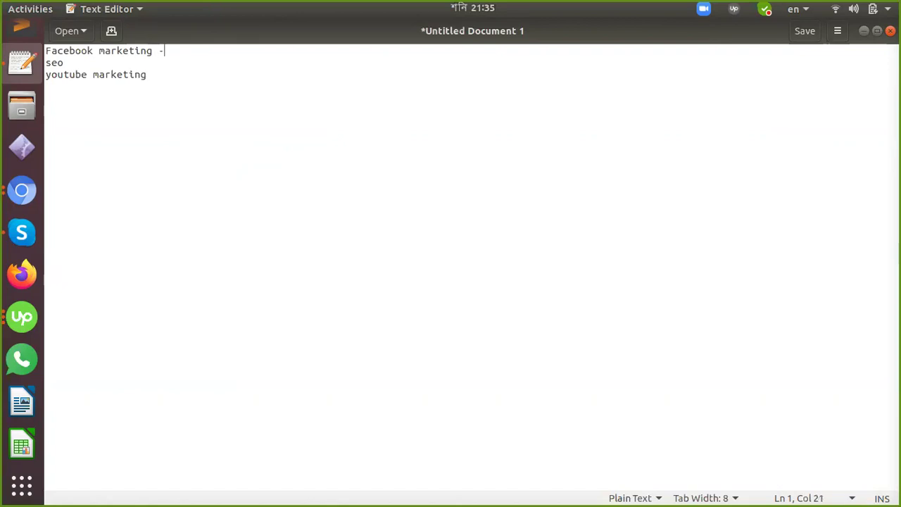
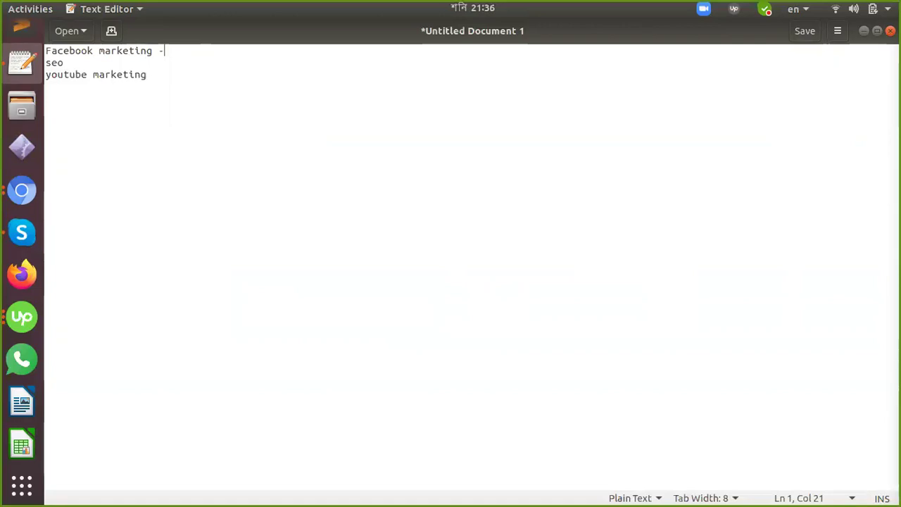
pyautogui.write('50')
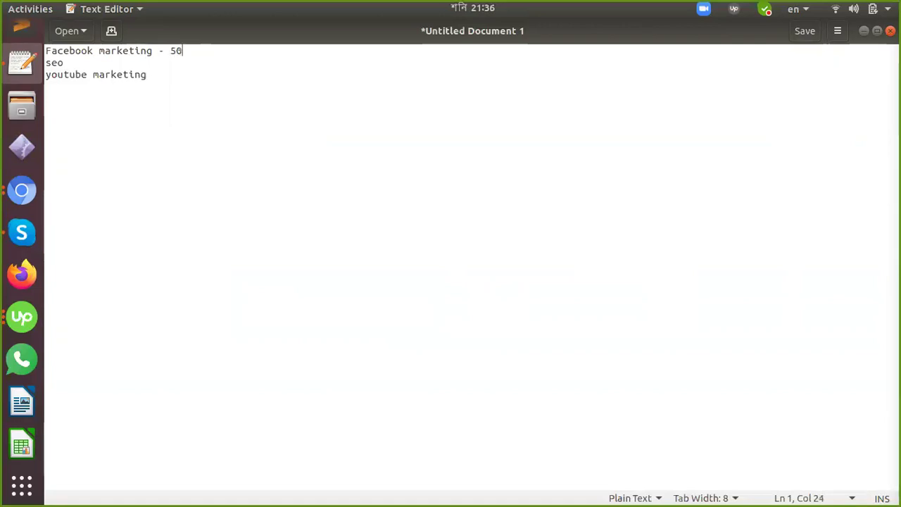
pyautogui.write('$')
pyautogui.click(64, 62)
pyautogui.write('- 5')
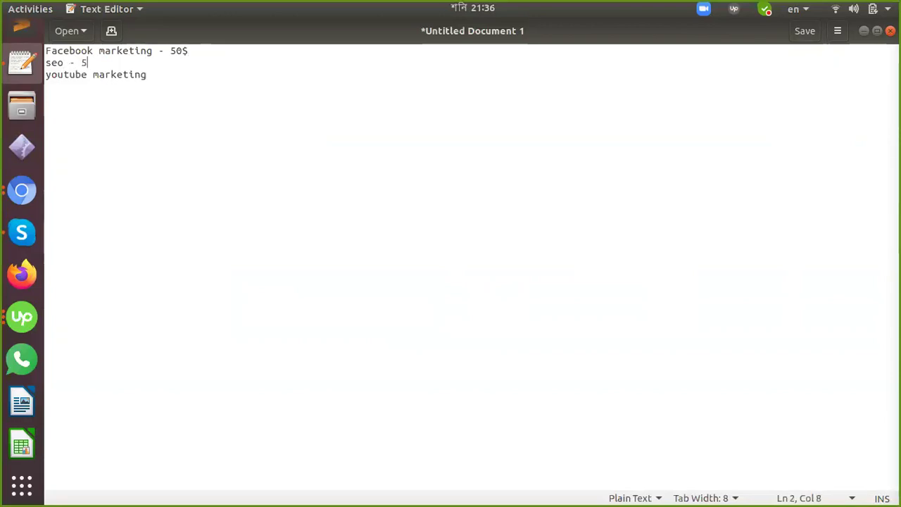
pyautogui.write('0$')
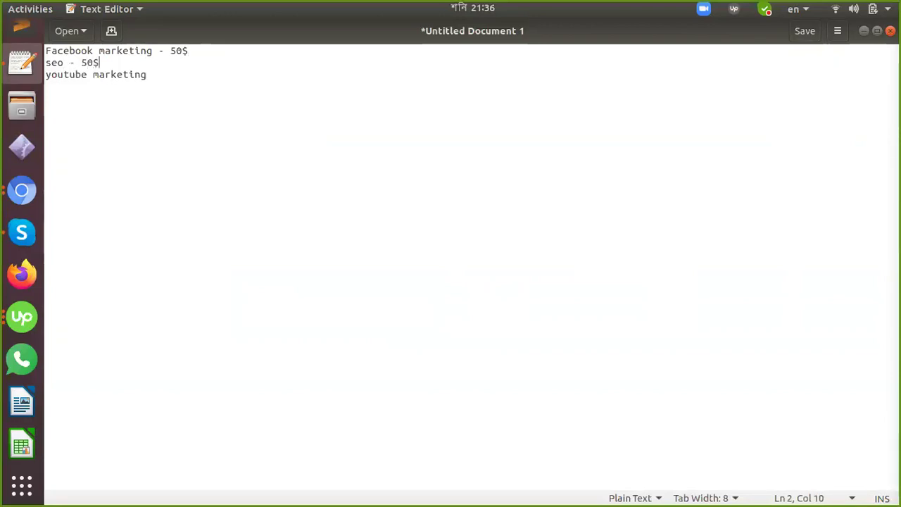
pyautogui.click(162, 74)
pyautogui.write('- 50$')
# Step: Check the traffic source in Analytics, and append "- Facebook", "- Google" and "- YouTube" to the matching lines in Text Editor
pyautogui.click(203, 53)
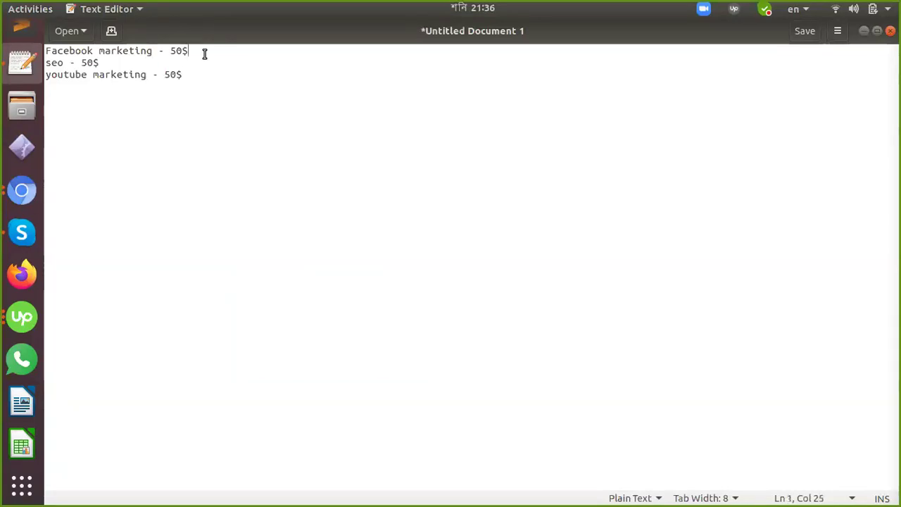
pyautogui.write('-')
pyautogui.click(25, 191)
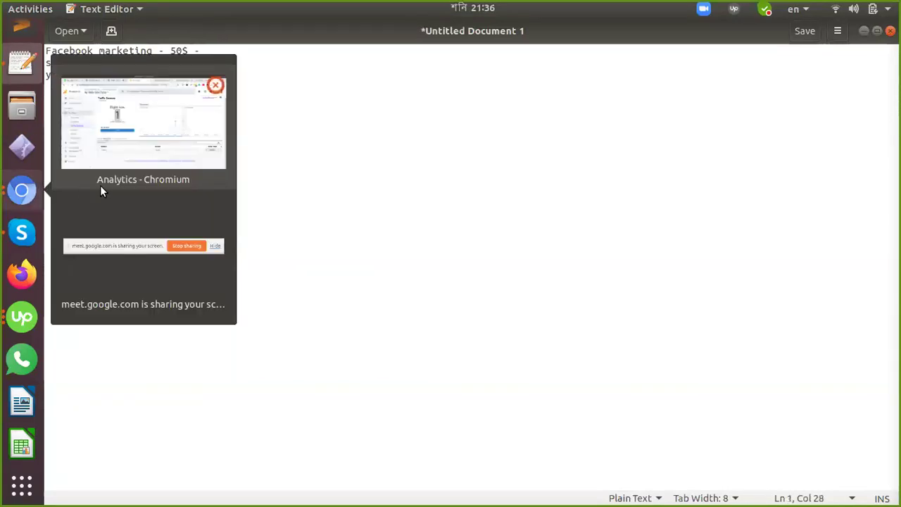
pyautogui.click(227, 189)
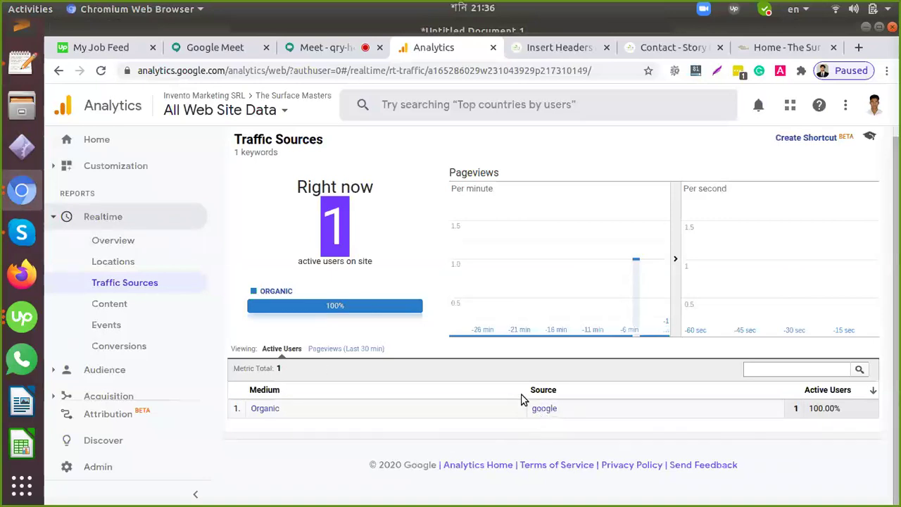
pyautogui.click(21, 62)
pyautogui.click(204, 59)
pyautogui.write('- Google')
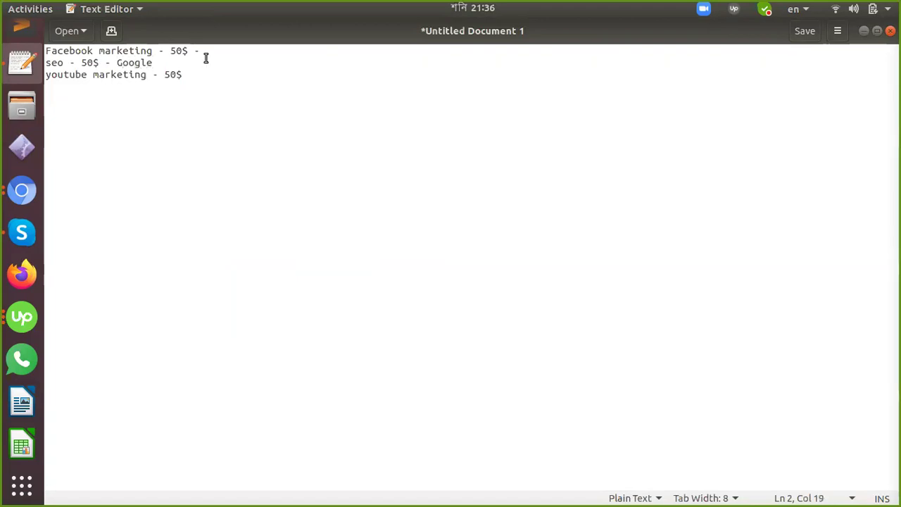
pyautogui.click(243, 53)
pyautogui.write('Facebook')
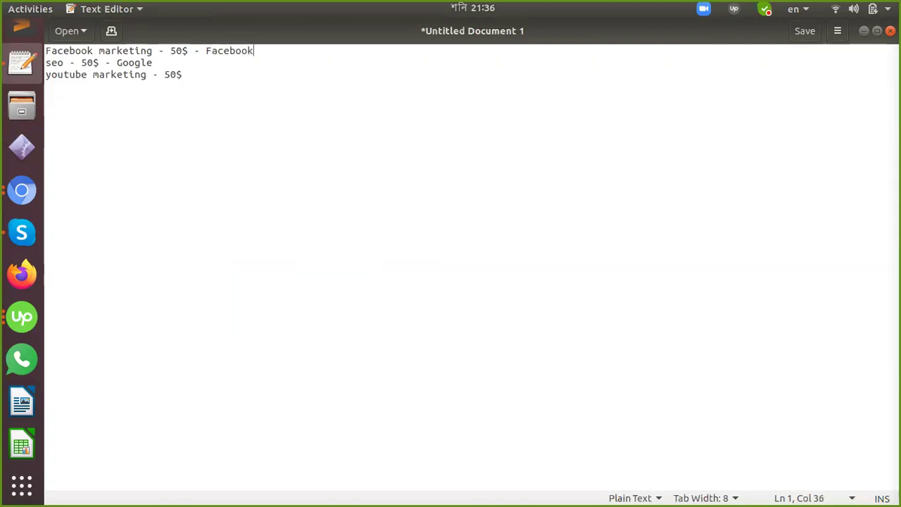
pyautogui.click(219, 79)
pyautogui.write('- YouTube')
# Step: Append "- 1000" to the Facebook line, "- 200" to the seo line and "- 1200" to the YouTube line
pyautogui.click(260, 51)
pyautogui.write('-')
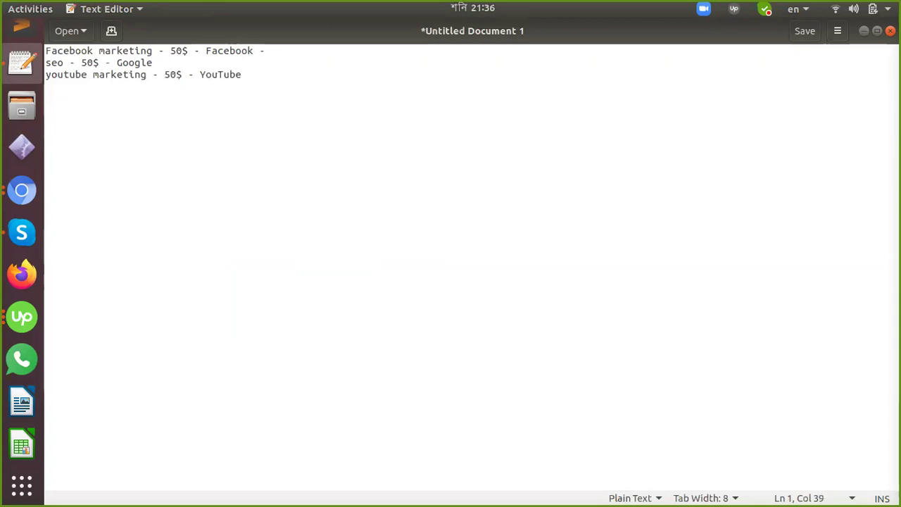
pyautogui.write('1000')
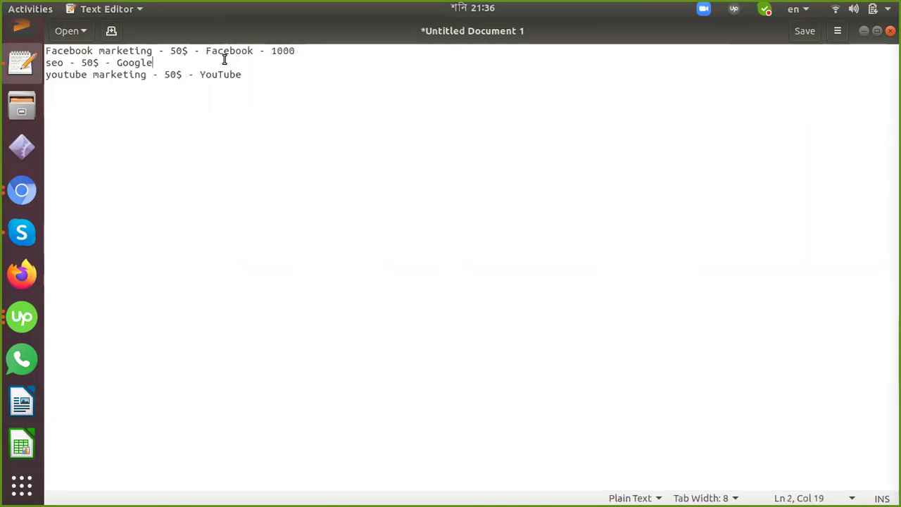
pyautogui.write(' - 200')
pyautogui.click(275, 80)
pyautogui.write('- 1200')
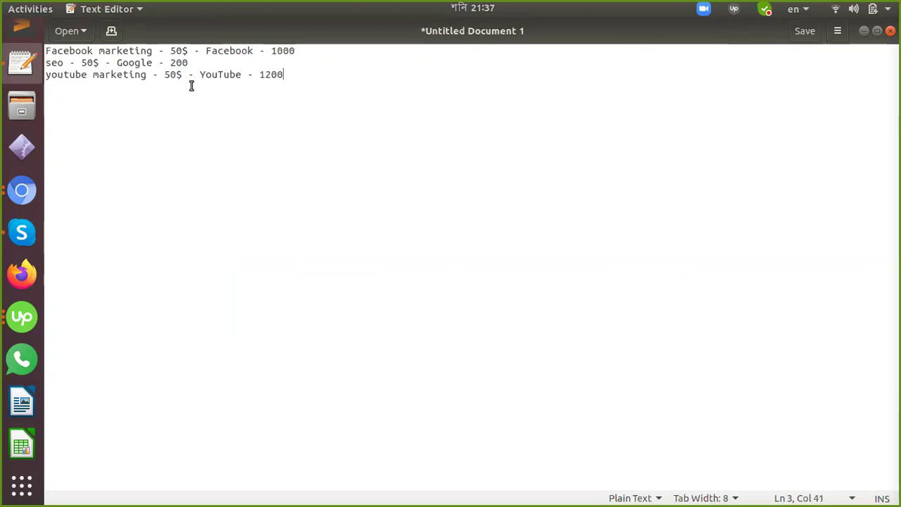
# Step: Append "- 1" to the Facebook line, "- 20" to the seo line and "- 2" to the YouTube line
pyautogui.click(296, 50)
pyautogui.write('- 1')
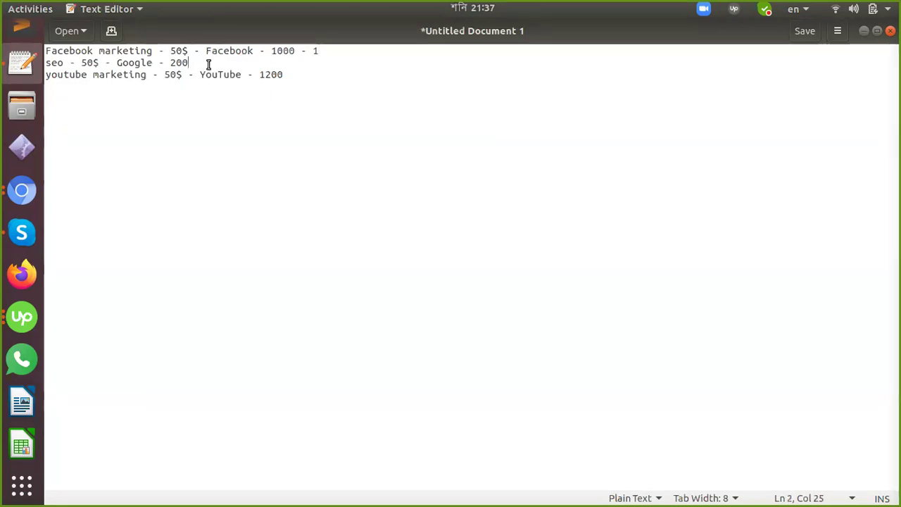
pyautogui.write(' - 20')
pyautogui.click(307, 72)
pyautogui.write('- ')
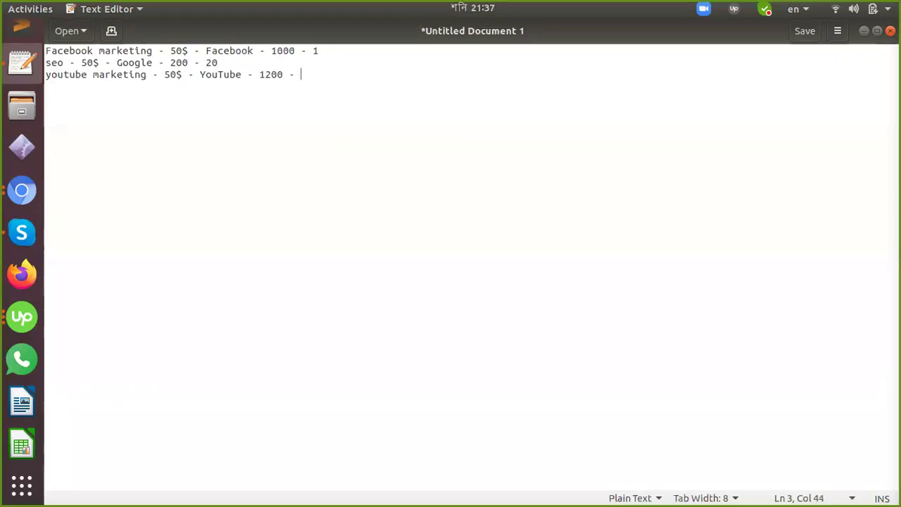
pyautogui.write('2')
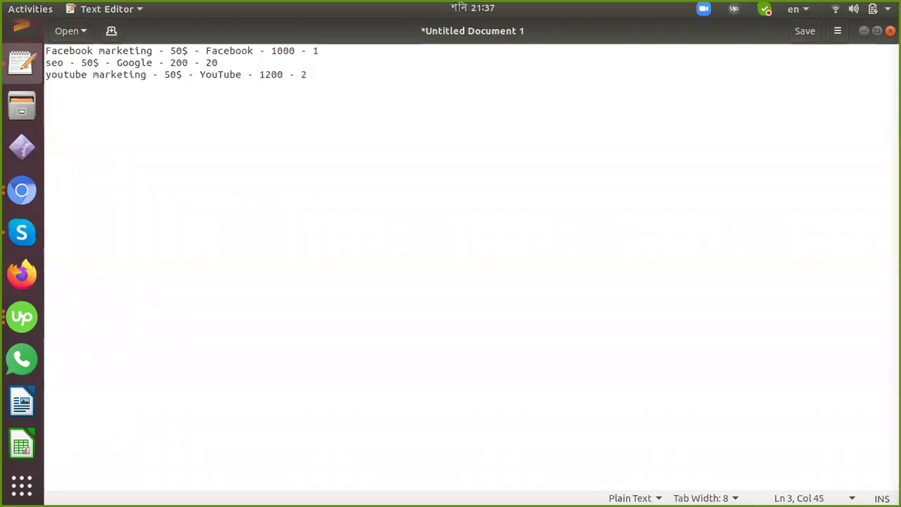
# Step: Highlight the last two figures on the Facebook marketing line, one after the other
pyautogui.click(335, 56)
pyautogui.click(314, 50)
pyautogui.keyDown('shift'); pyautogui.click(331, 50); pyautogui.keyUp('shift')
pyautogui.moveTo(272, 51); pyautogui.dragTo(295, 50)
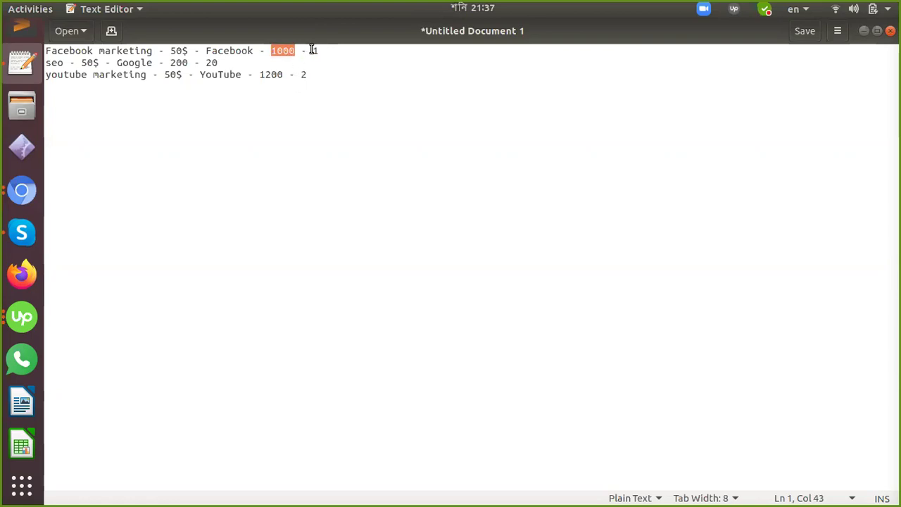
pyautogui.moveTo(312, 51); pyautogui.dragTo(322, 51)
# Step: Return to Analytics, open the Realtime Content report, and load the Commercial industry page on The Surface Masters site
pyautogui.click(863, 31)
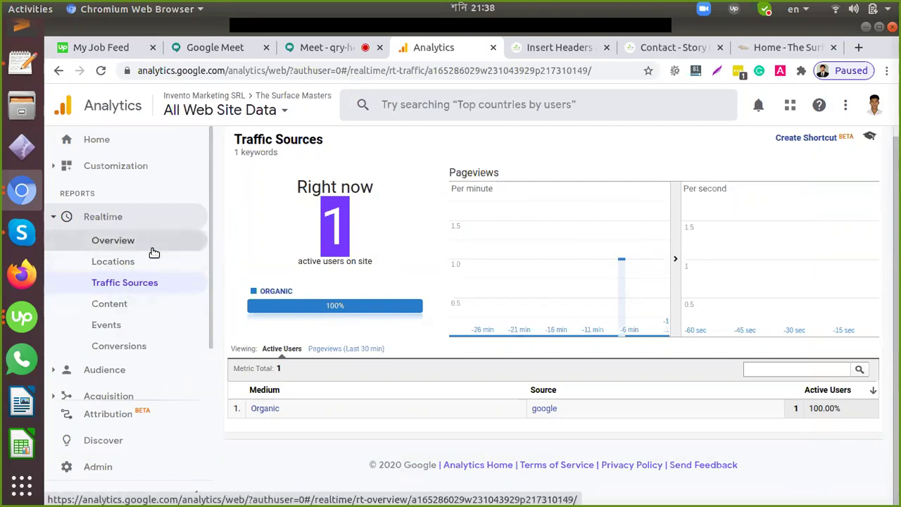
pyautogui.click(131, 308)
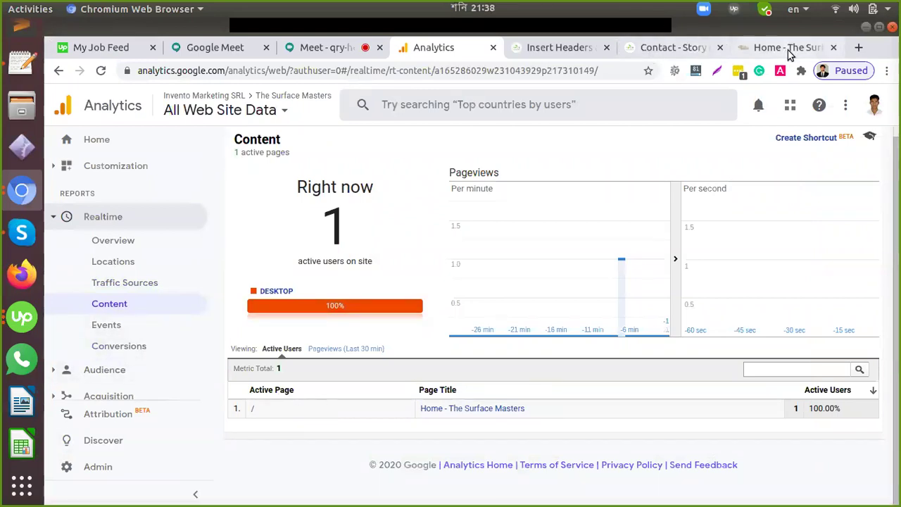
pyautogui.click(789, 48)
pyautogui.moveTo(647, 181)
pyautogui.click(658, 213)
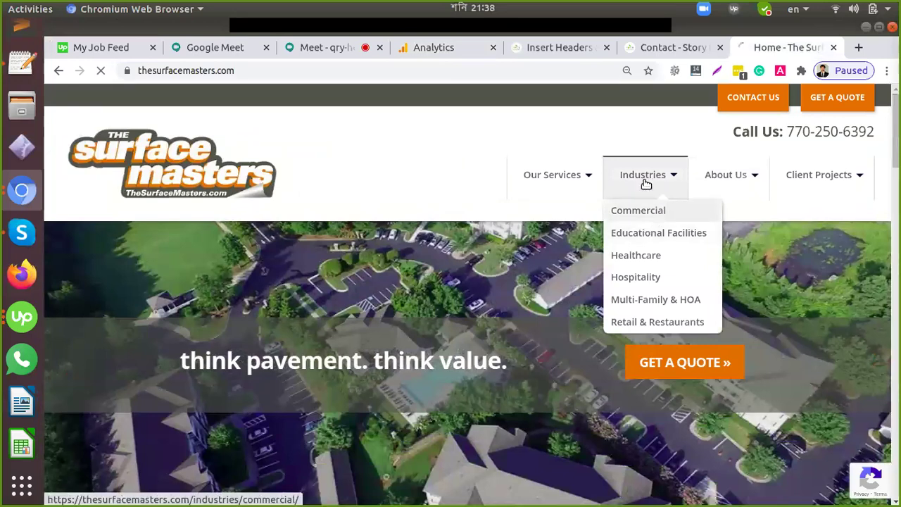
# Step: Close the Insert Headers and Contact browser pages, and compare the open Commercial page with the Realtime Content report in Analytics
pyautogui.click(606, 47)
pyautogui.click(606, 48)
pyautogui.click(448, 48)
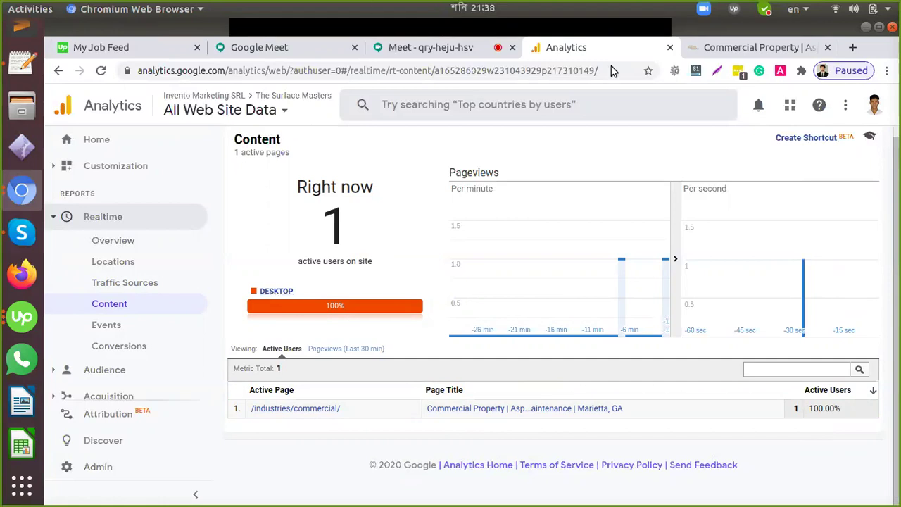
pyautogui.click(761, 47)
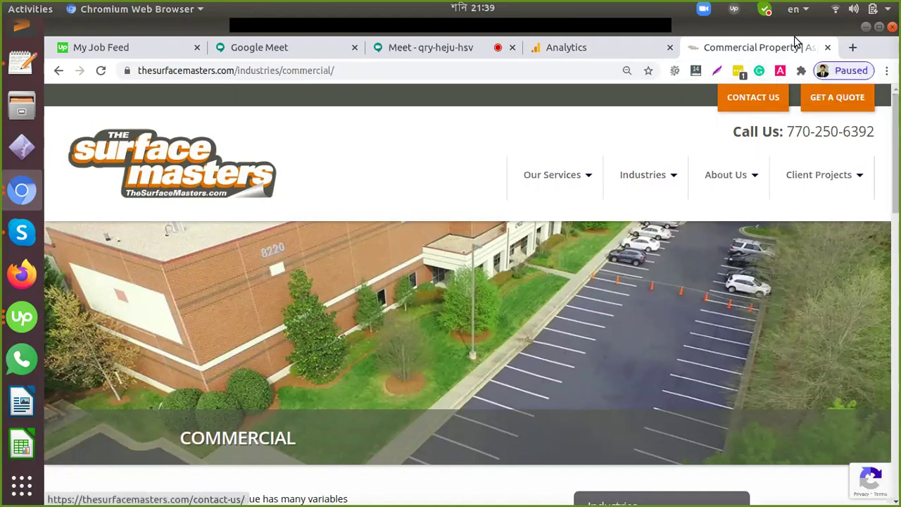
pyautogui.click(604, 45)
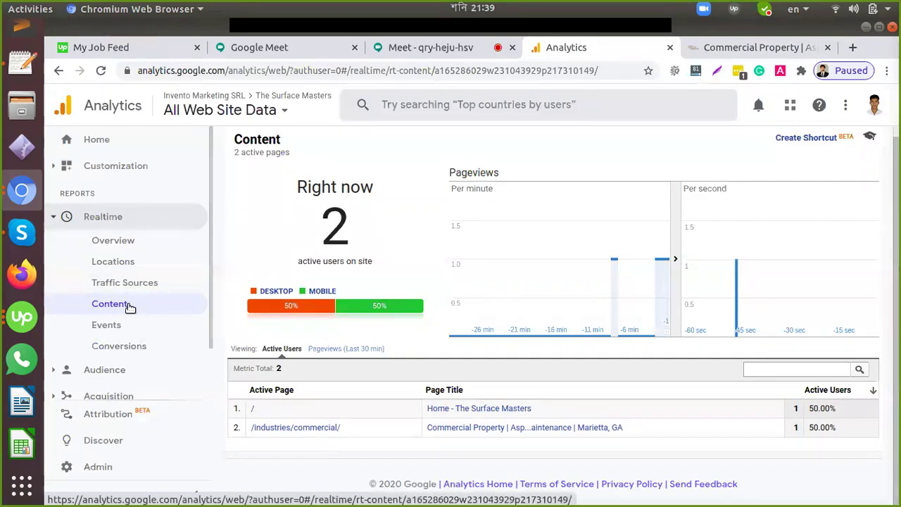
# Step: Open the Audience Overview report and look over its user chart and summary metrics
pyautogui.scroll(-2, 130, 308)
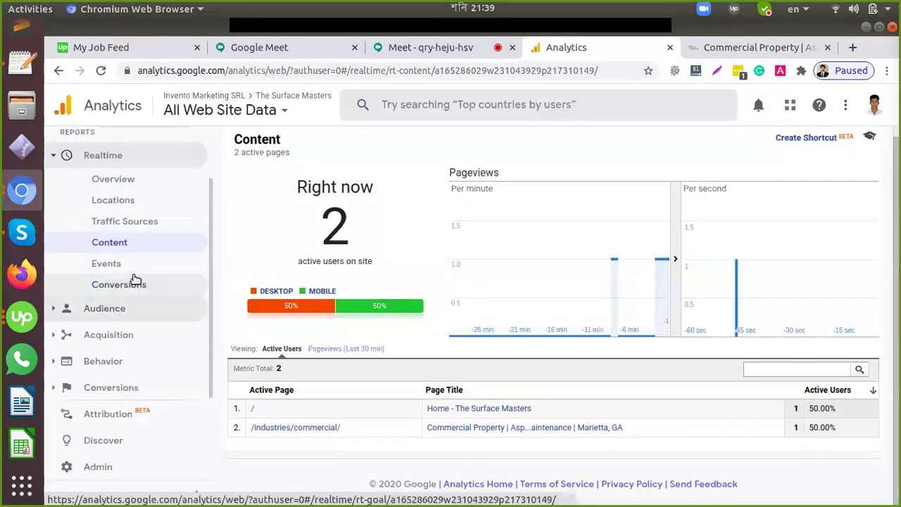
pyautogui.click(67, 310)
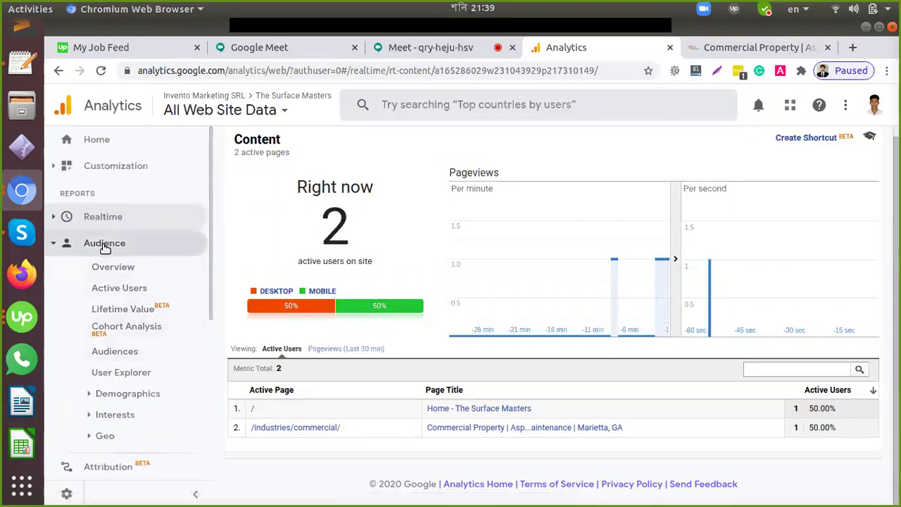
pyautogui.click(91, 218)
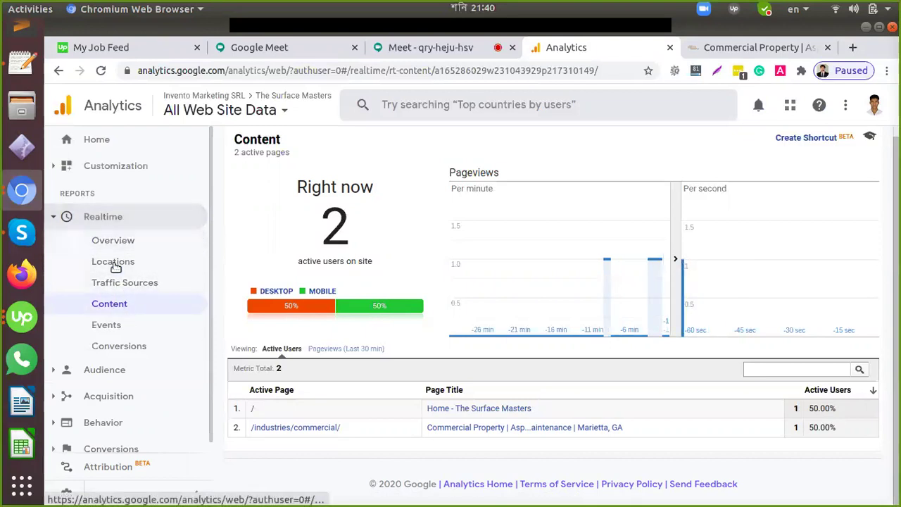
pyautogui.click(62, 221)
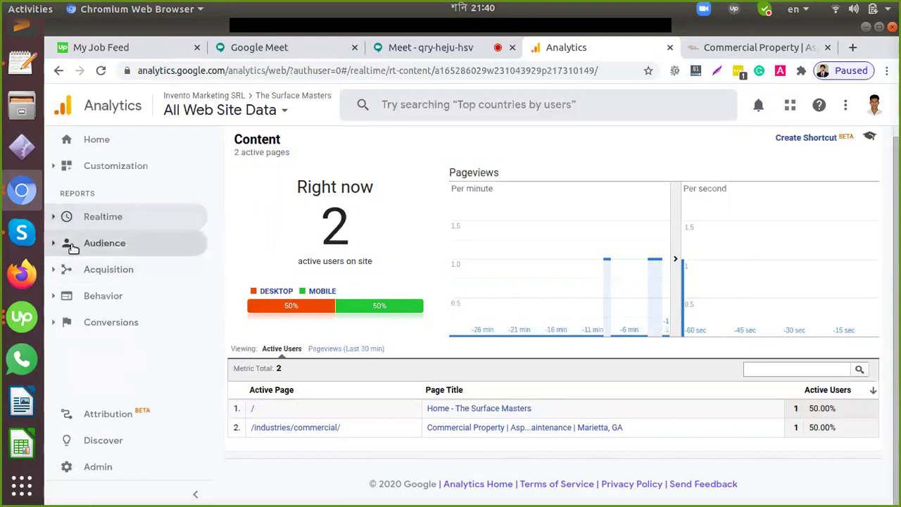
pyautogui.click(54, 249)
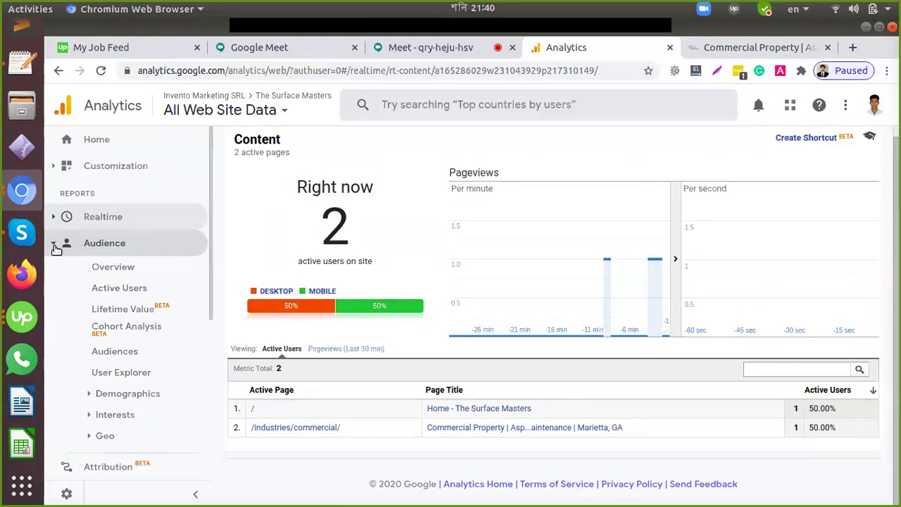
pyautogui.click(128, 271)
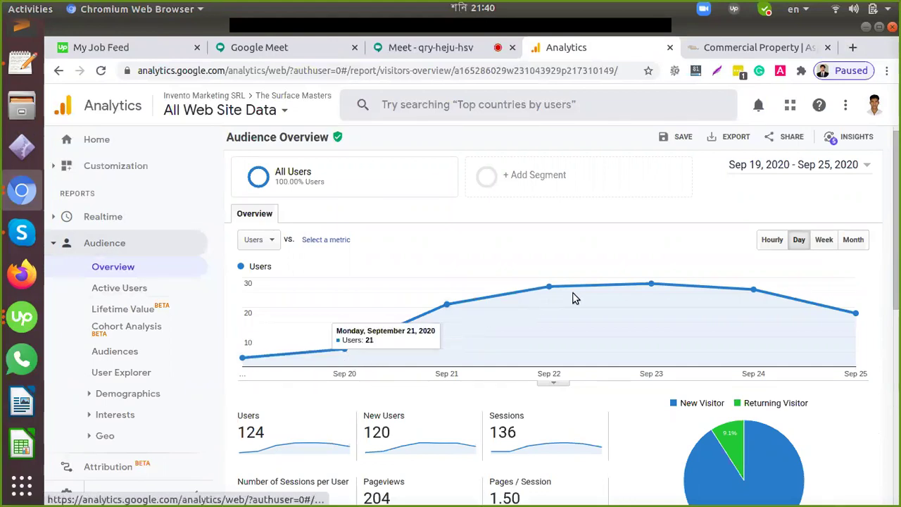
pyautogui.scroll(-3, 563, 348)
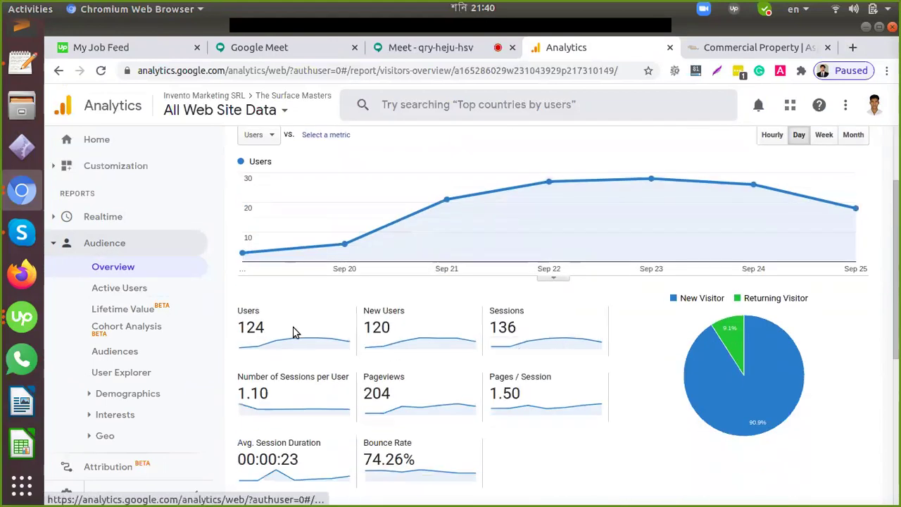
pyautogui.scroll(2, 271, 338)
pyautogui.scroll(1, 370, 353)
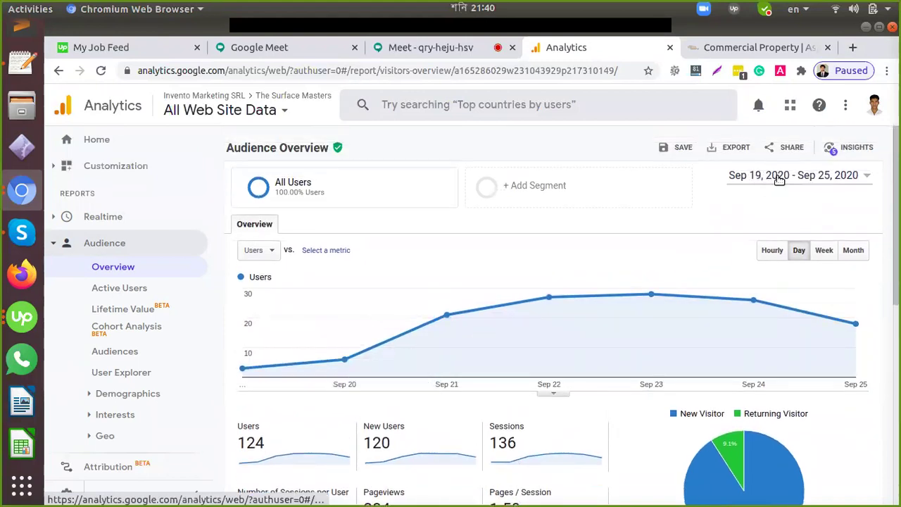
# Step: Set the Audience Overview date range to Jul 1, 2020 - Sep 25, 2020
pyautogui.click(780, 180)
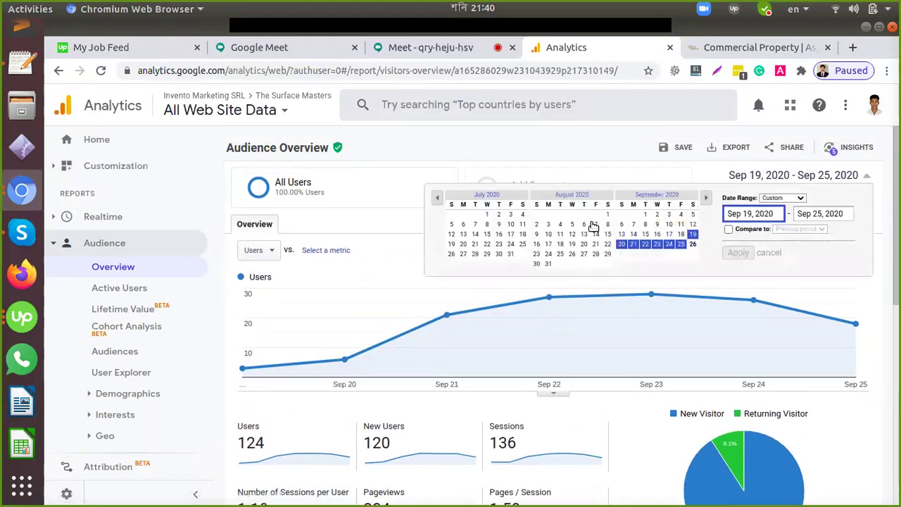
pyautogui.click(487, 214)
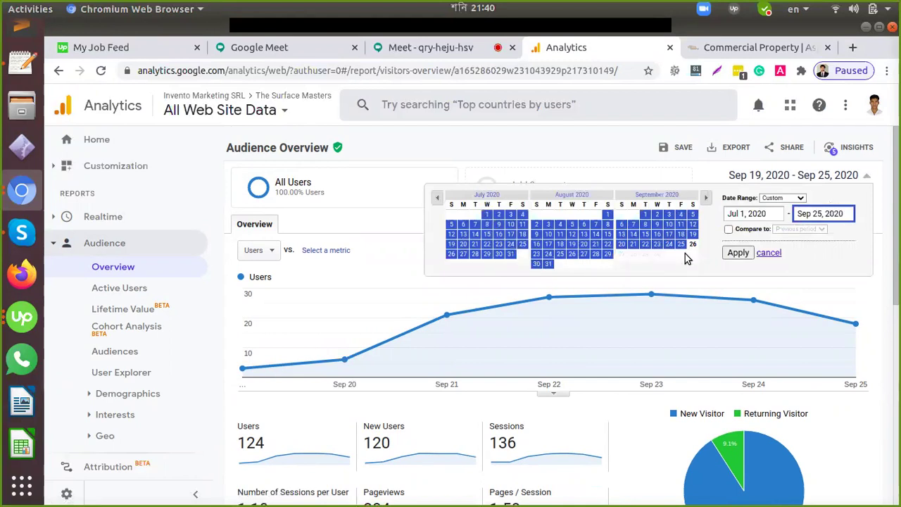
pyautogui.click(737, 253)
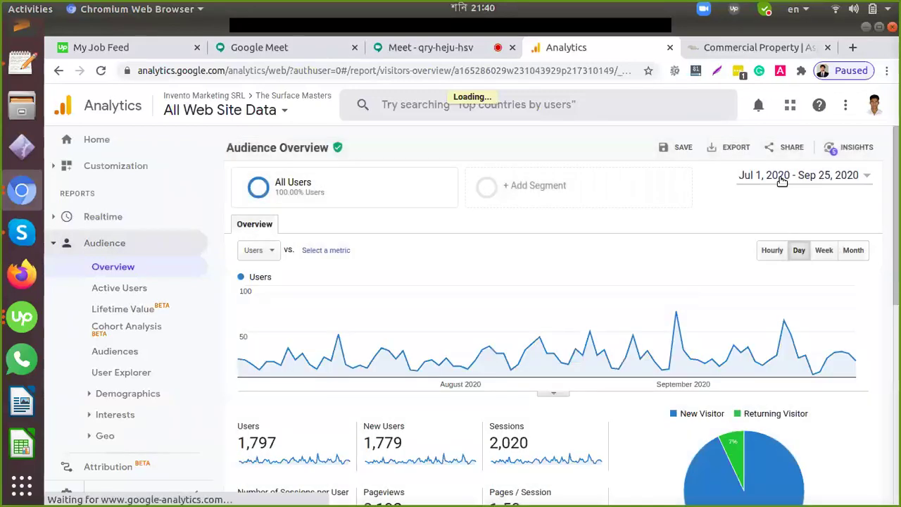
pyautogui.click(777, 181)
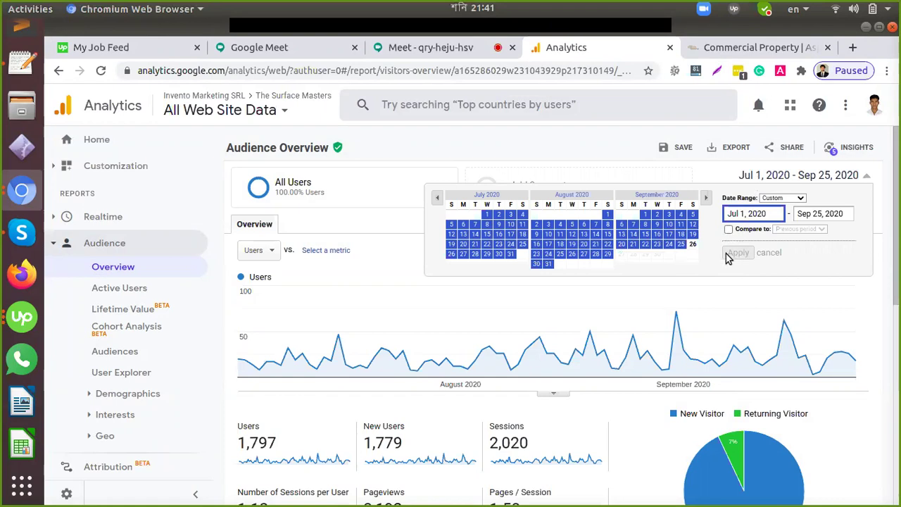
pyautogui.click(751, 176)
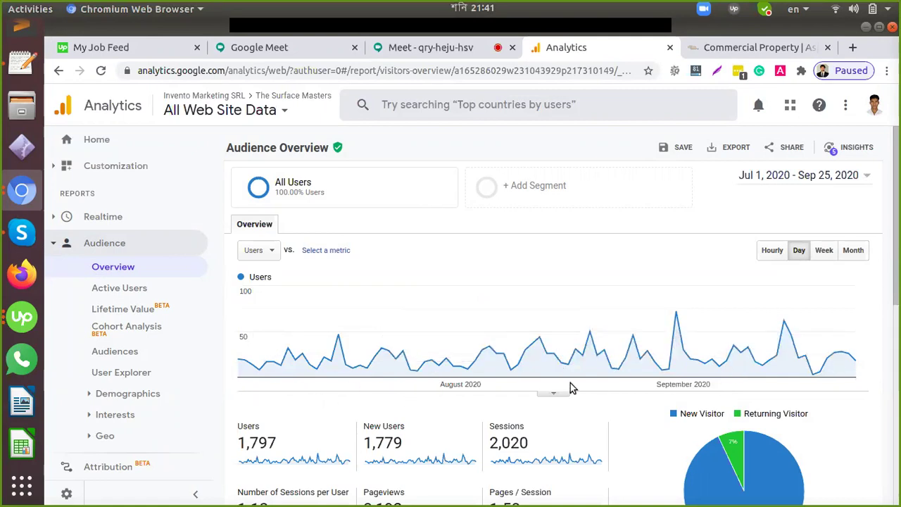
# Step: Highlight the New Users and Pageviews figures in the Audience Overview metrics
pyautogui.scroll(-5, 570, 384)
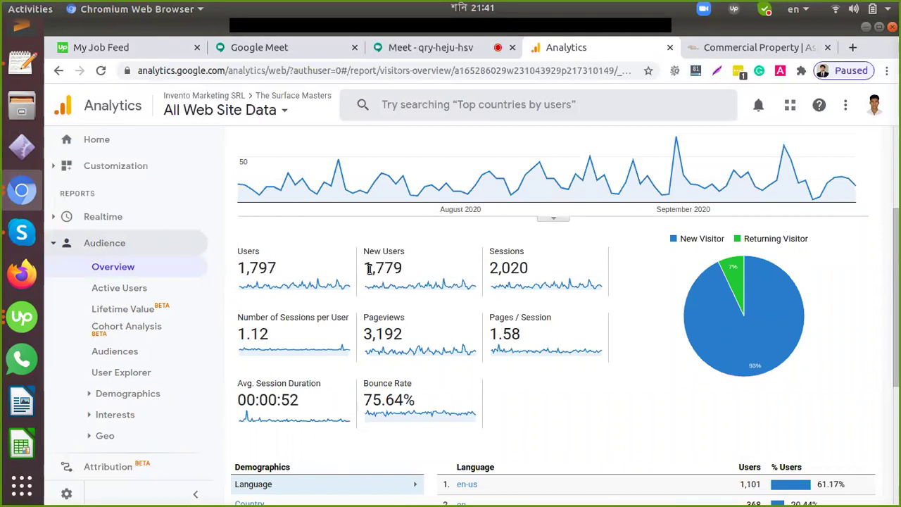
pyautogui.doubleClick(372, 270)
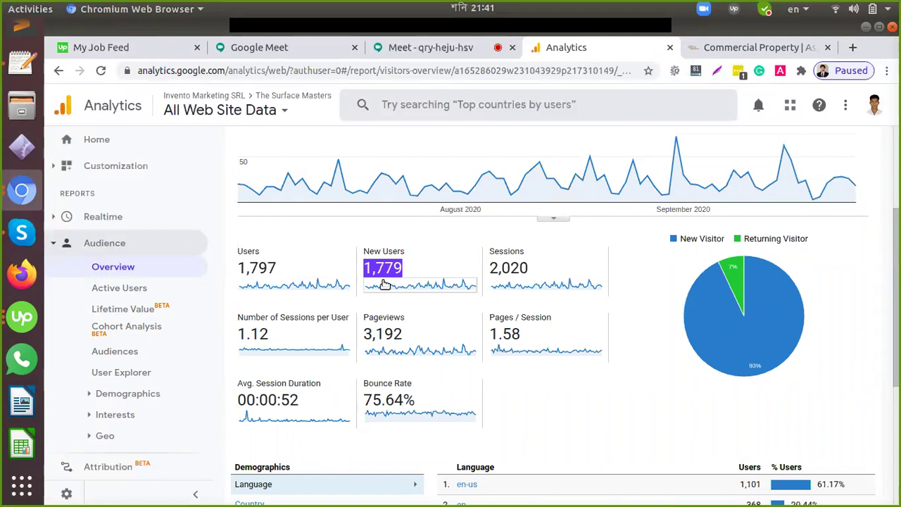
pyautogui.click(391, 327)
pyautogui.doubleClick(391, 328)
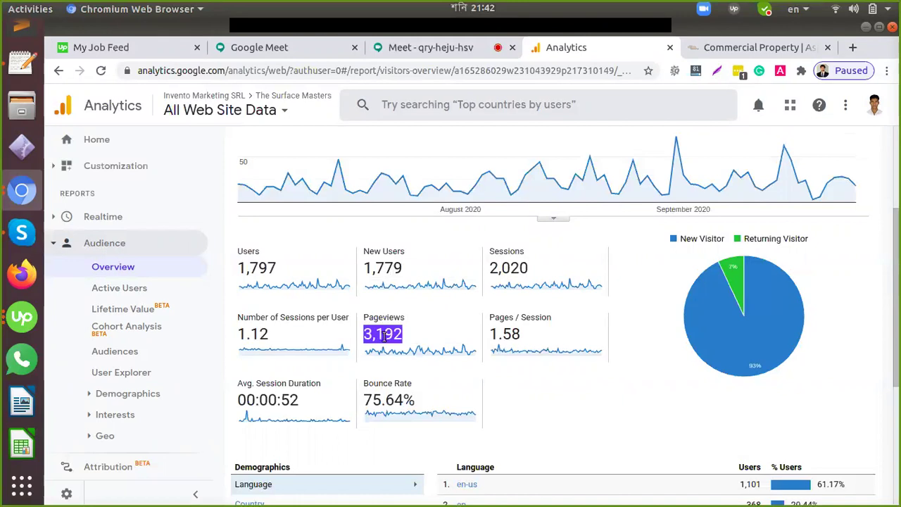
# Step: Examine the Audience Overview user breakdowns by language, country, city and browser
pyautogui.scroll(-5, 384, 336)
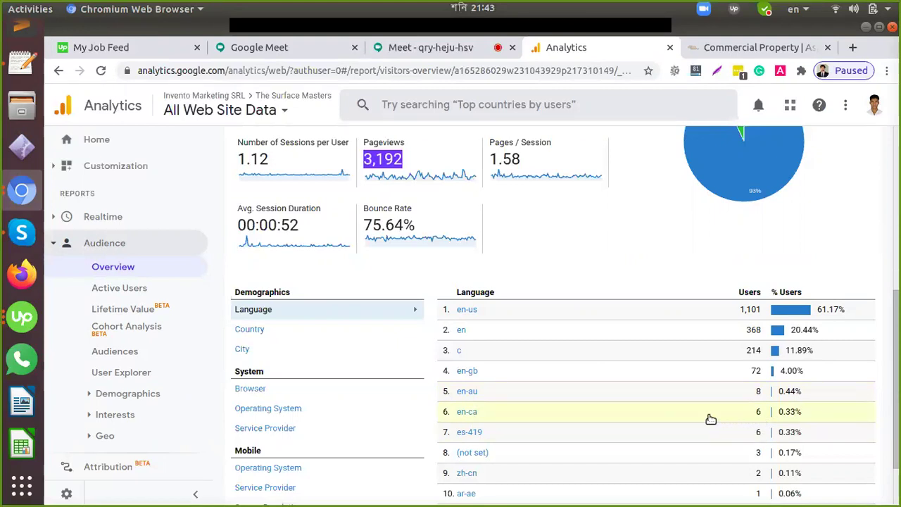
pyautogui.scroll(-2, 489, 426)
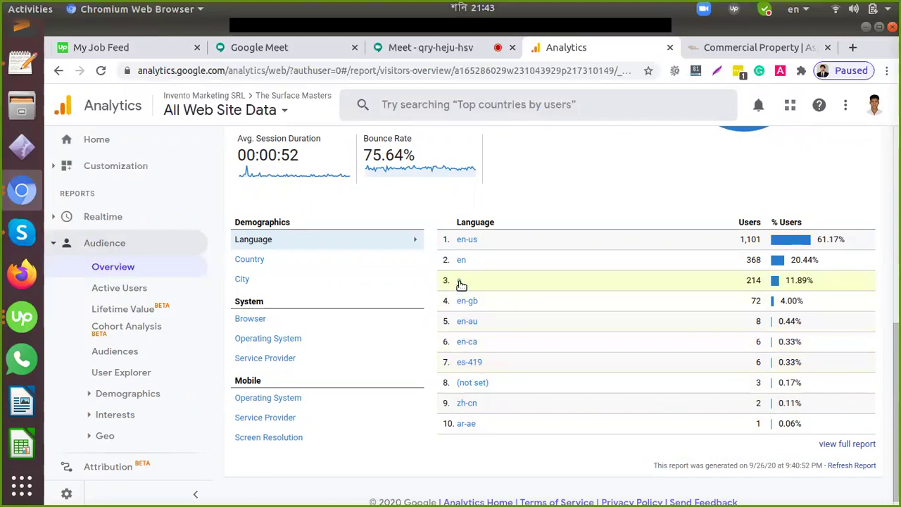
pyautogui.scroll(2, 567, 355)
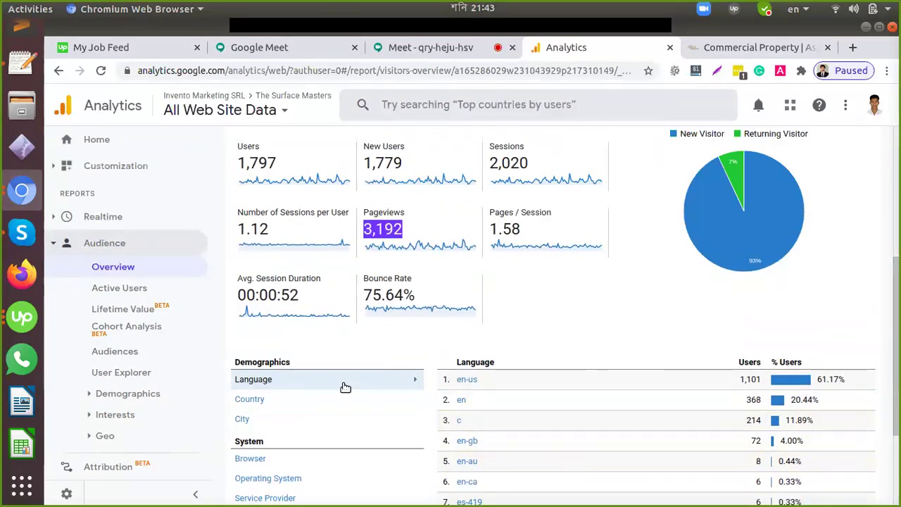
pyautogui.scroll(-1, 484, 396)
pyautogui.scroll(-1, 483, 396)
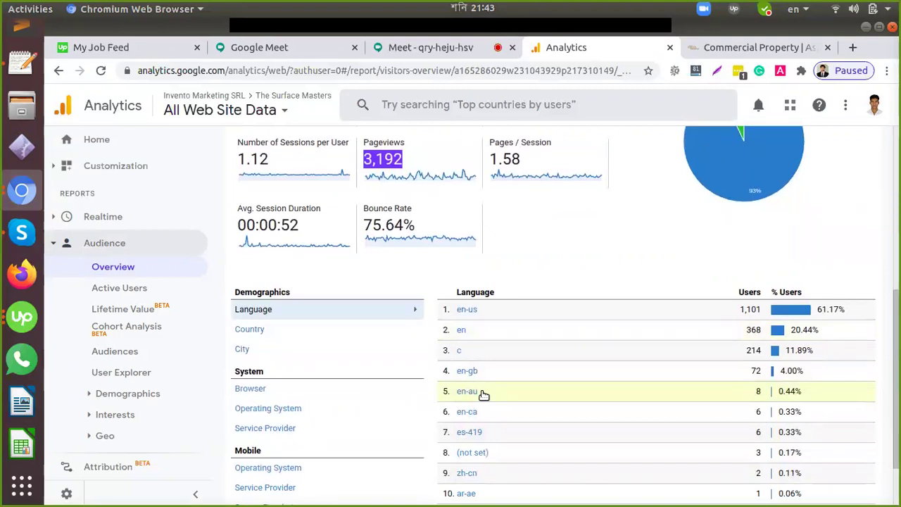
pyautogui.click(245, 331)
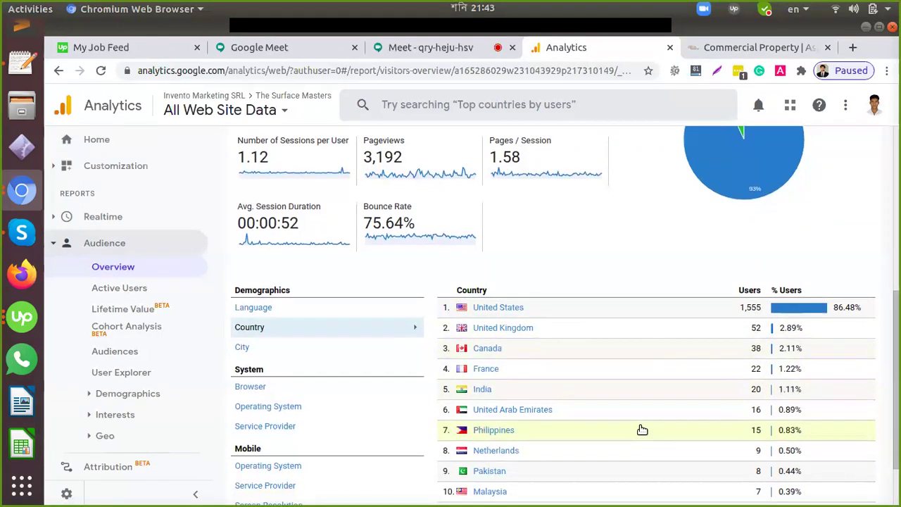
pyautogui.scroll(-2, 640, 428)
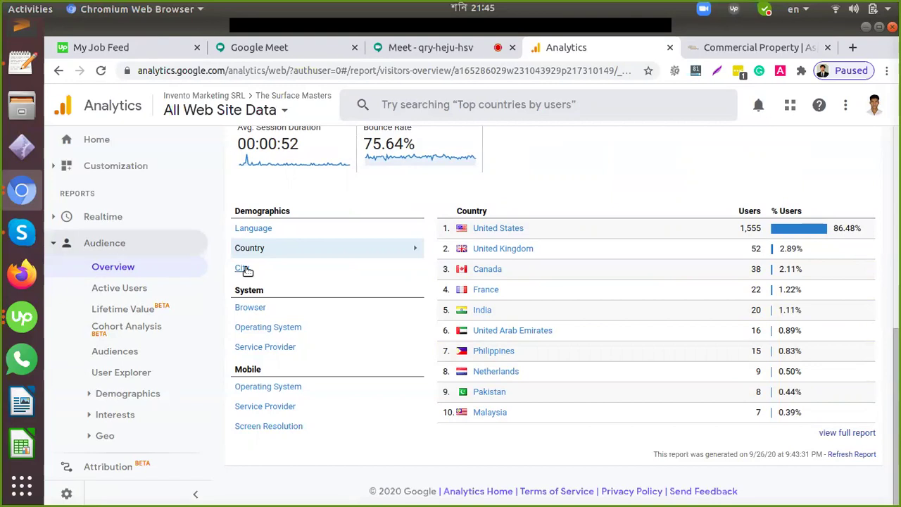
pyautogui.click(243, 268)
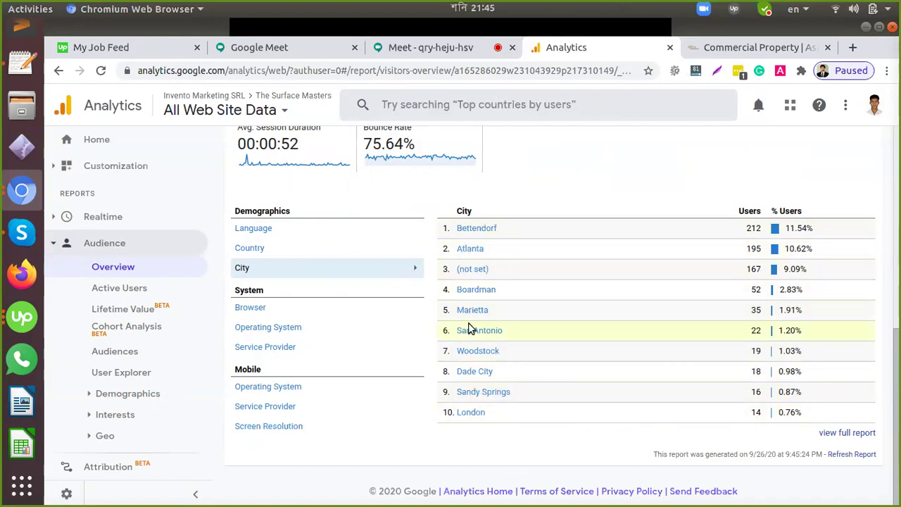
pyautogui.click(259, 312)
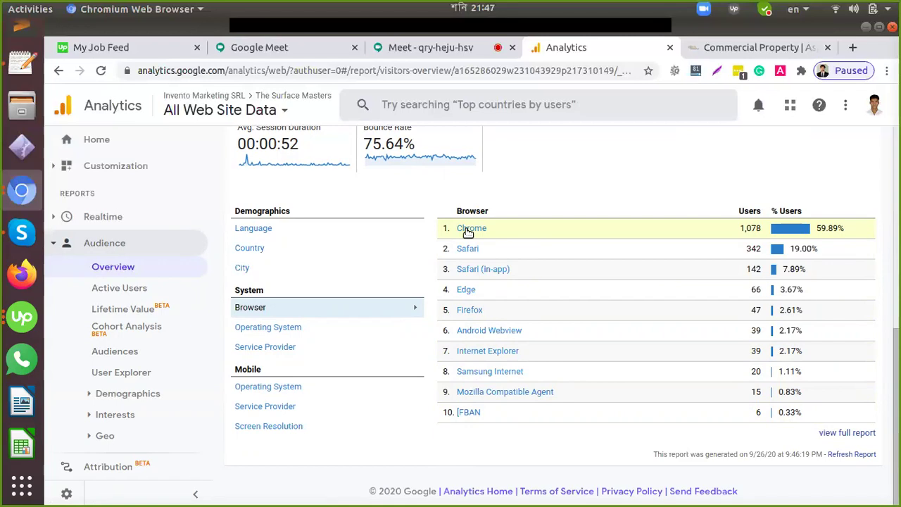
# Step: Check the navigation of The Surface Masters' Commercial page and return to the Analytics report
pyautogui.click(753, 46)
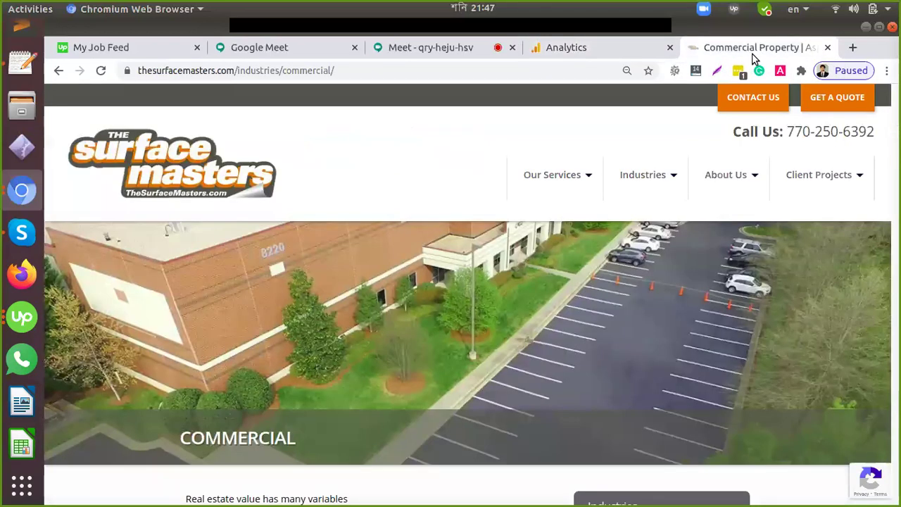
pyautogui.moveTo(799, 192)
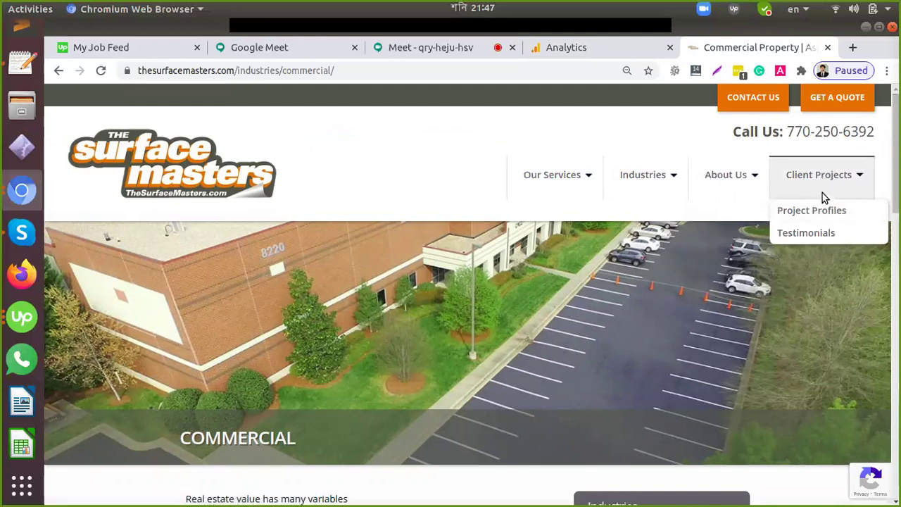
pyautogui.click(597, 55)
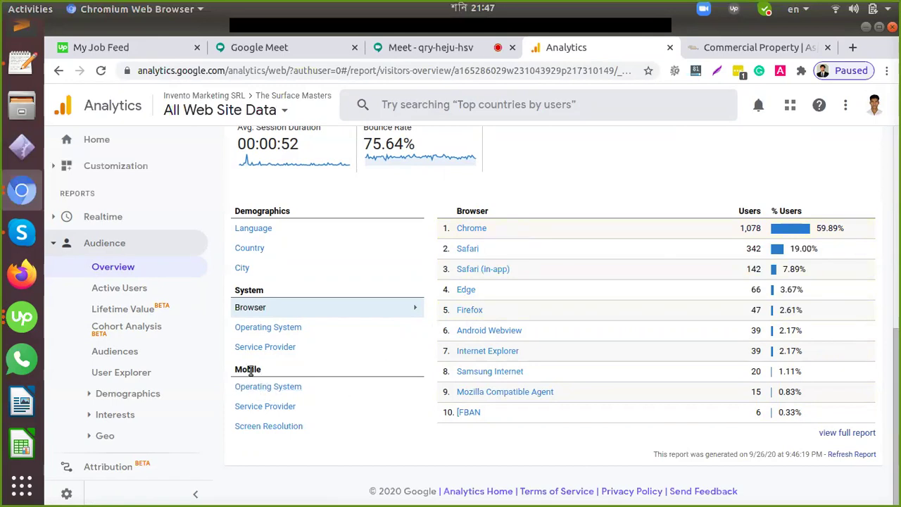
# Step: Show the Audience Overview's users by mobile operating system and look over the summary metrics and the list of Audience reports
pyautogui.click(260, 388)
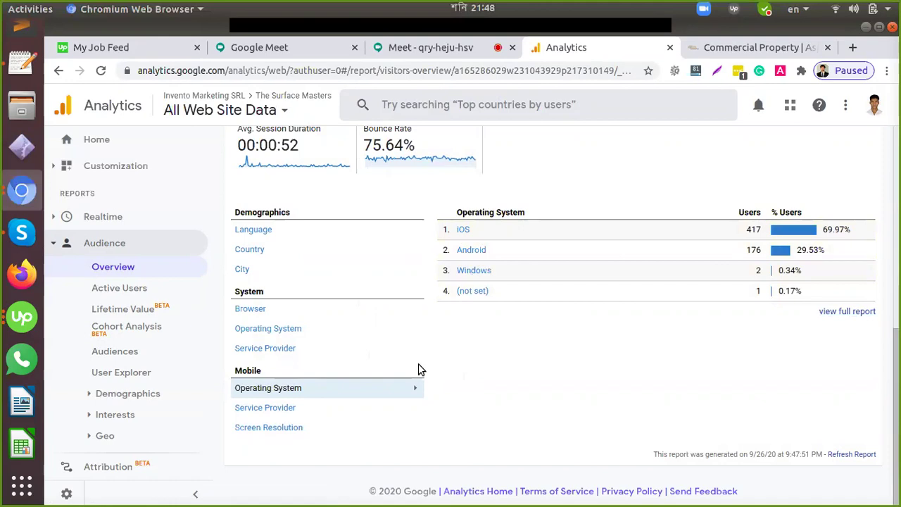
pyautogui.scroll(-3, 151, 416)
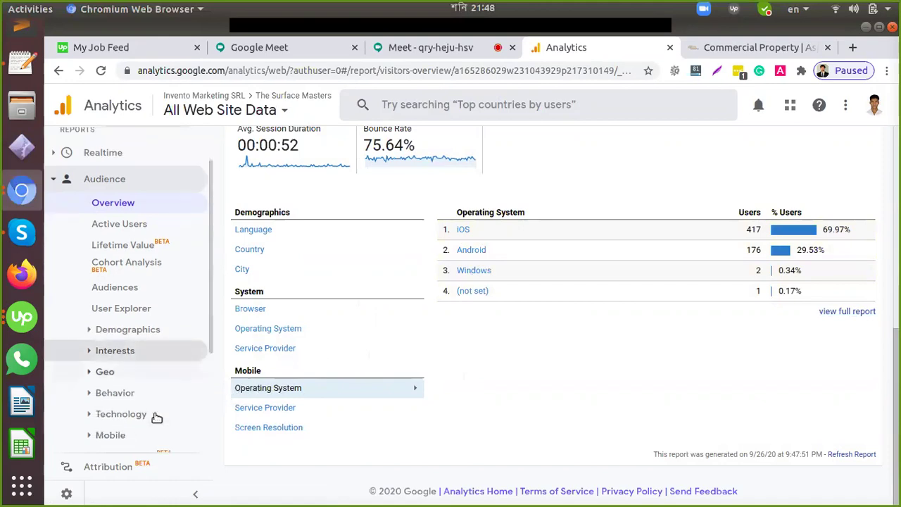
pyautogui.scroll(-2, 187, 411)
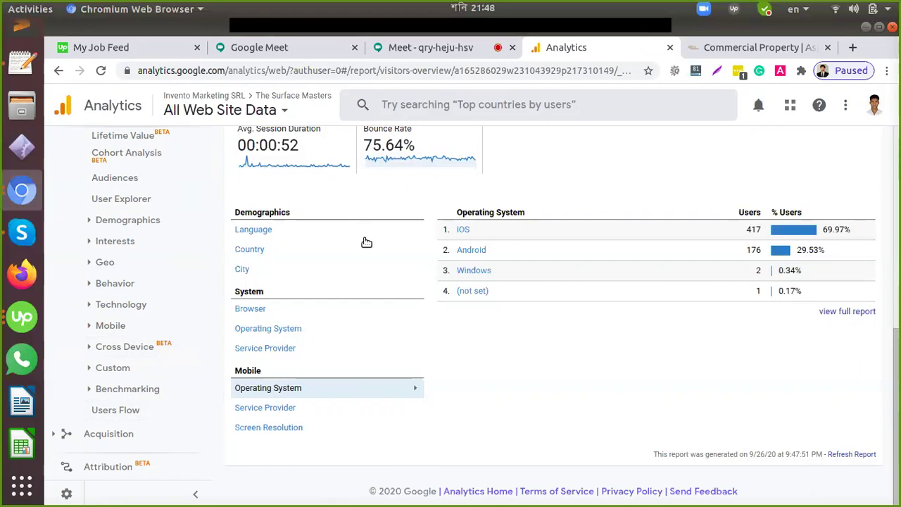
pyautogui.scroll(2, 384, 286)
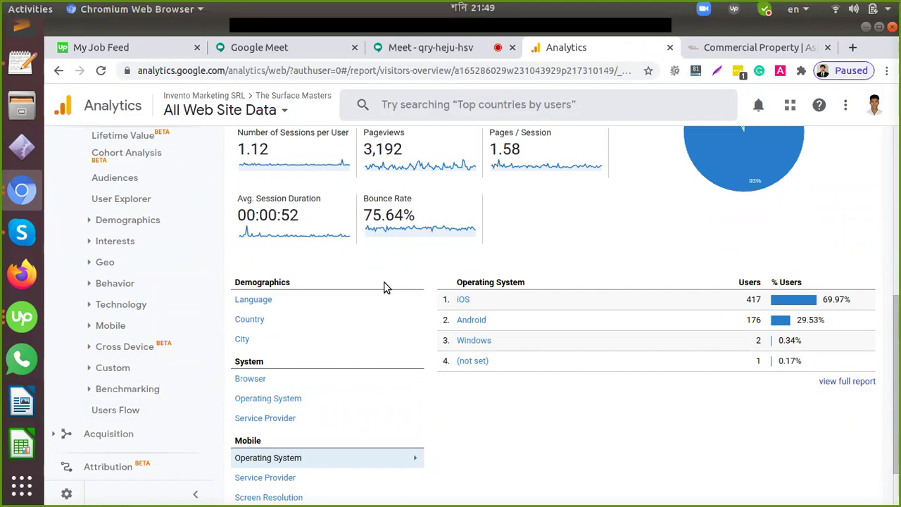
pyautogui.scroll(-2, 384, 288)
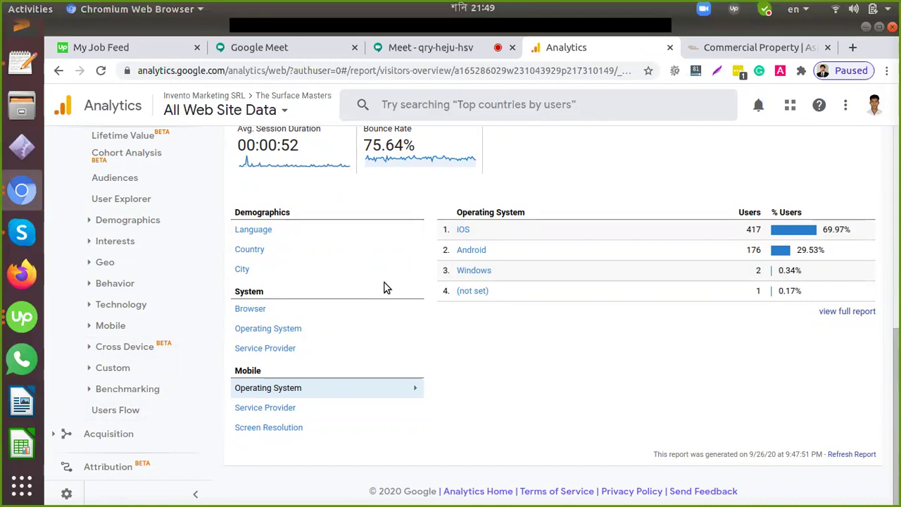
pyautogui.scroll(5, 385, 287)
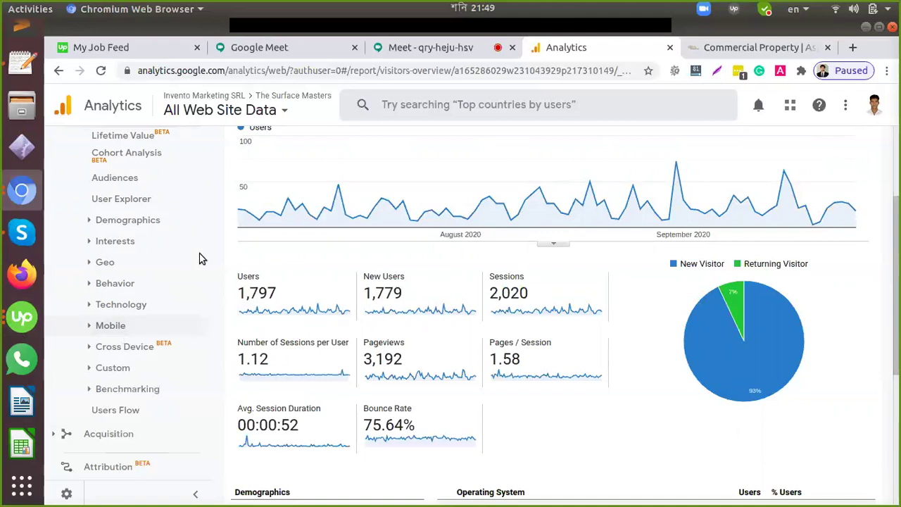
pyautogui.scroll(2, 180, 316)
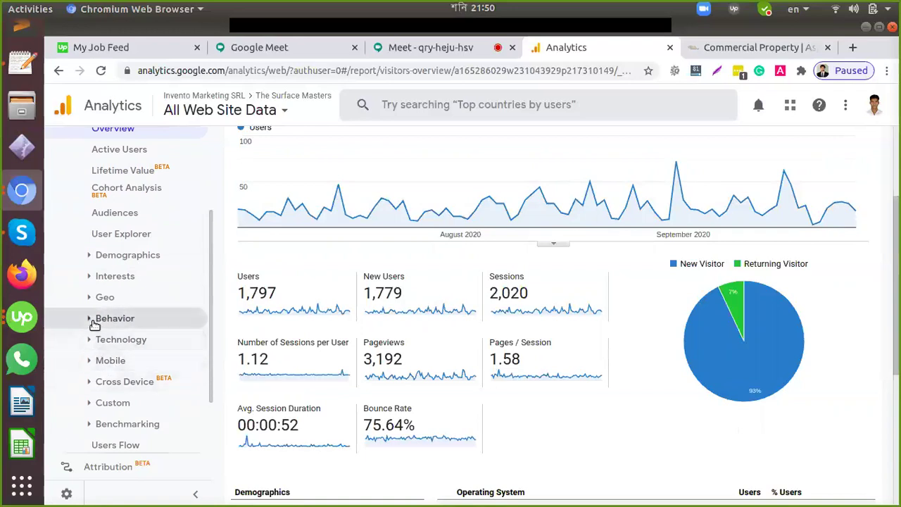
pyautogui.scroll(-2, 95, 325)
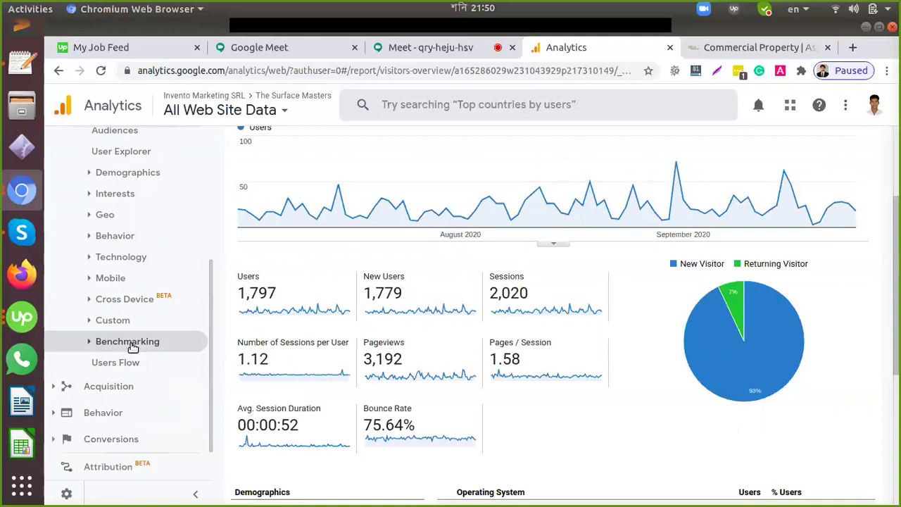
pyautogui.scroll(3, 104, 320)
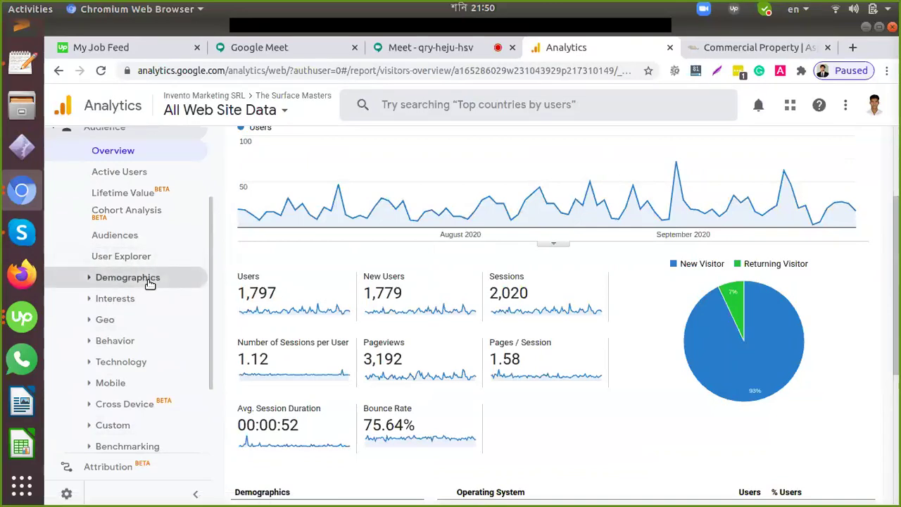
# Step: Enable the Demographics and Interest Reports from the Demographics Gender report and highlight the notice about data availability
pyautogui.click(150, 283)
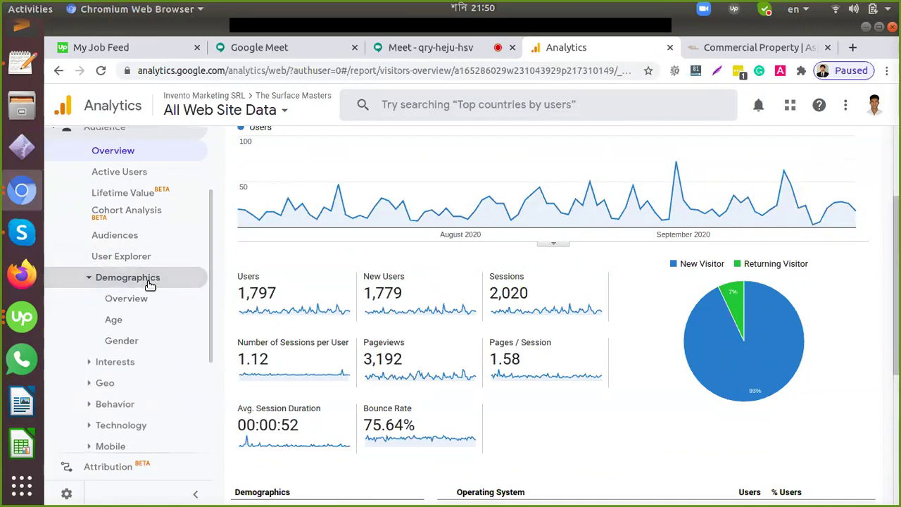
pyautogui.click(129, 343)
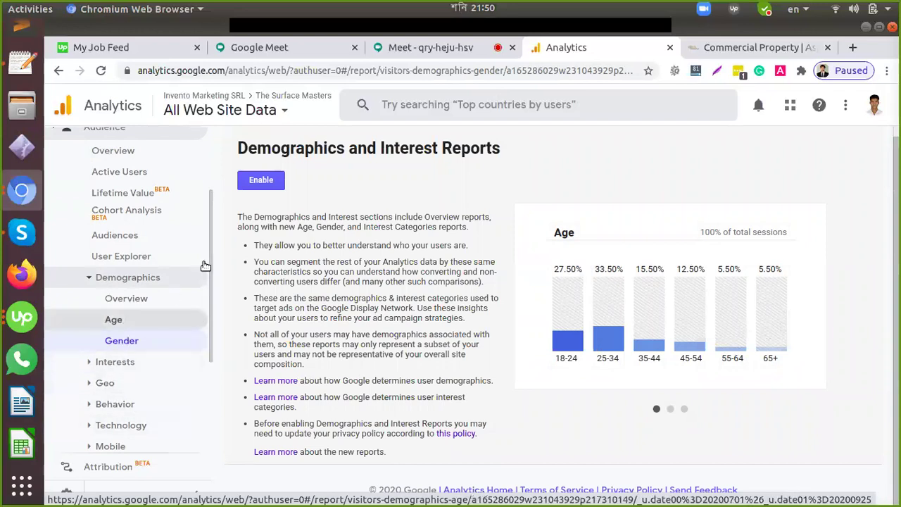
pyautogui.click(262, 182)
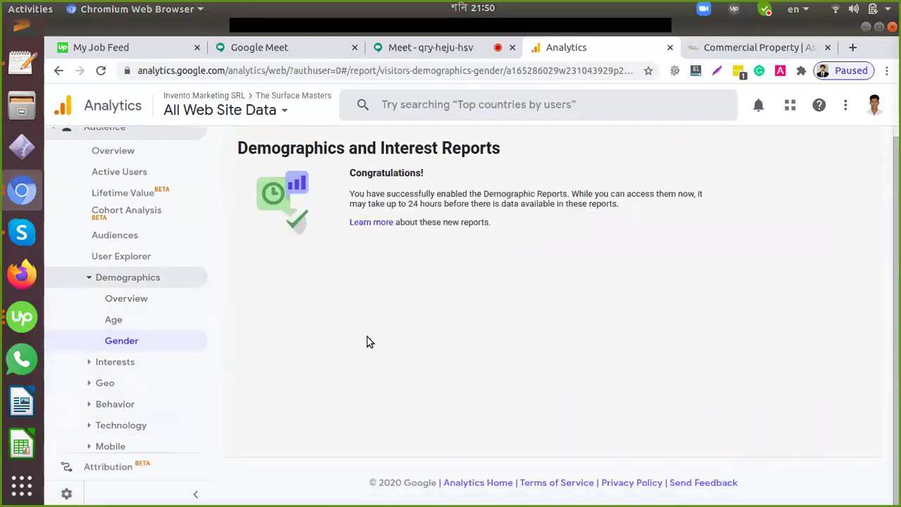
pyautogui.tripleClick(416, 202)
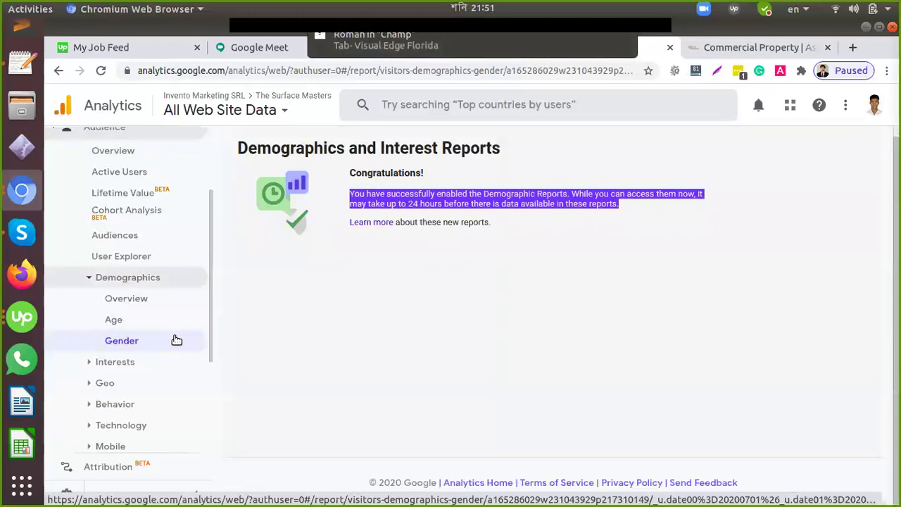
# Step: Open the Users Flow report and examine the traffic and drop-offs from countries through starting pages and interactions
pyautogui.scroll(-4, 177, 340)
pyautogui.scroll(-1, 177, 340)
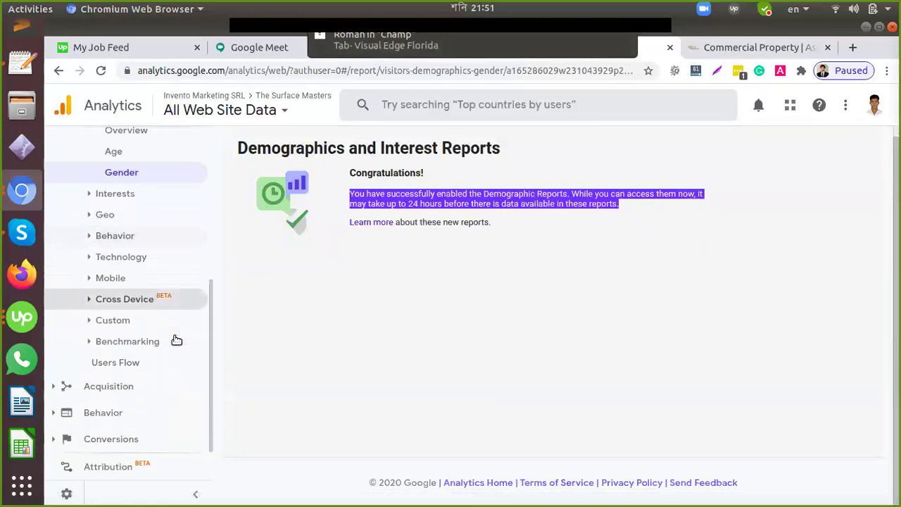
pyautogui.click(130, 364)
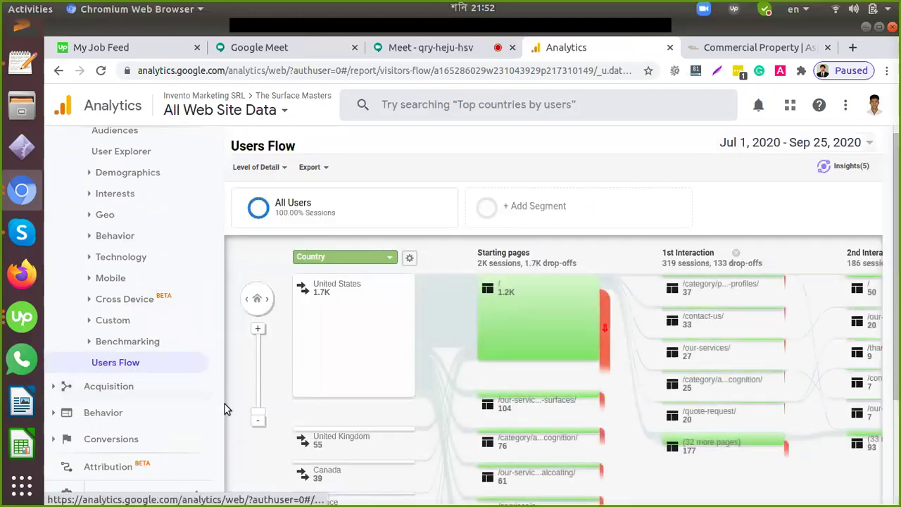
pyautogui.scroll(-1, 225, 404)
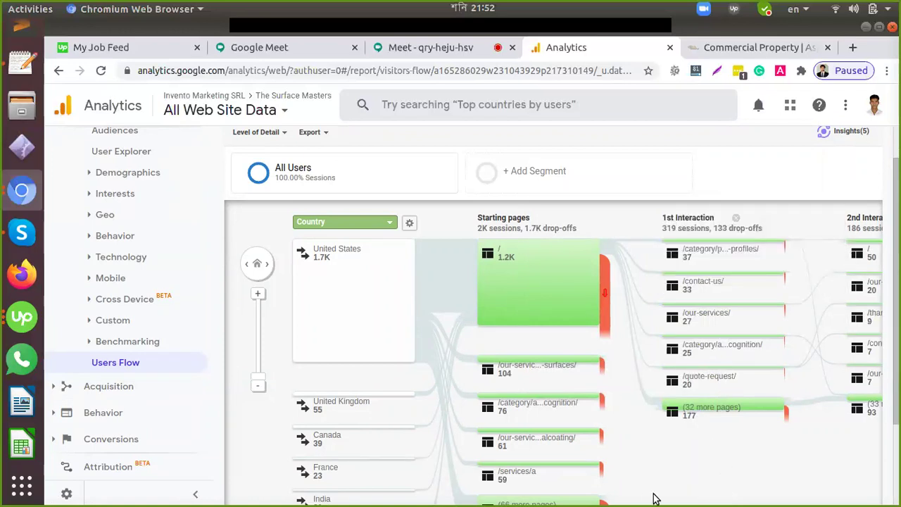
pyautogui.moveTo(869, 261)
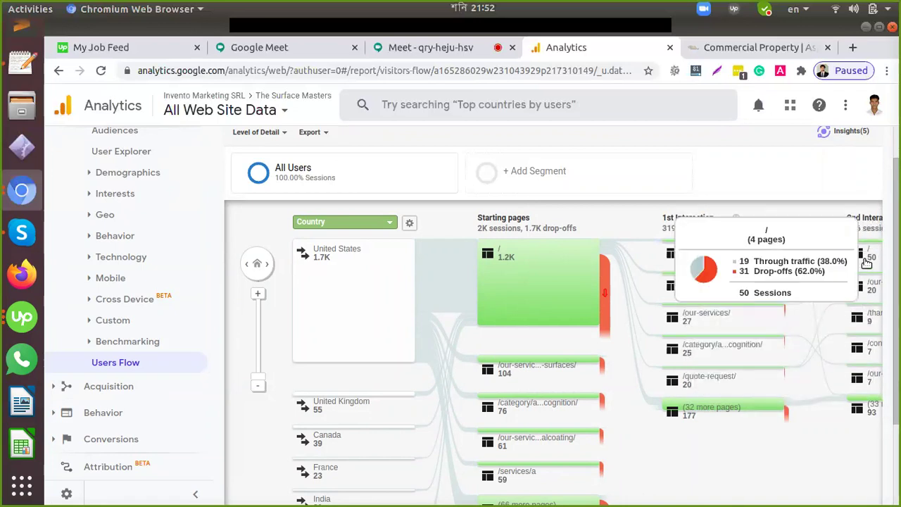
pyautogui.moveTo(537, 314)
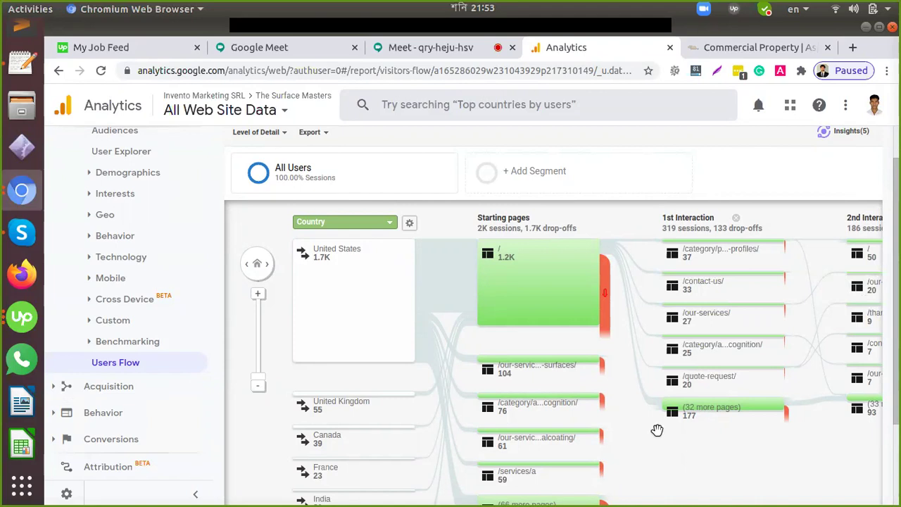
pyautogui.scroll(-2, 661, 430)
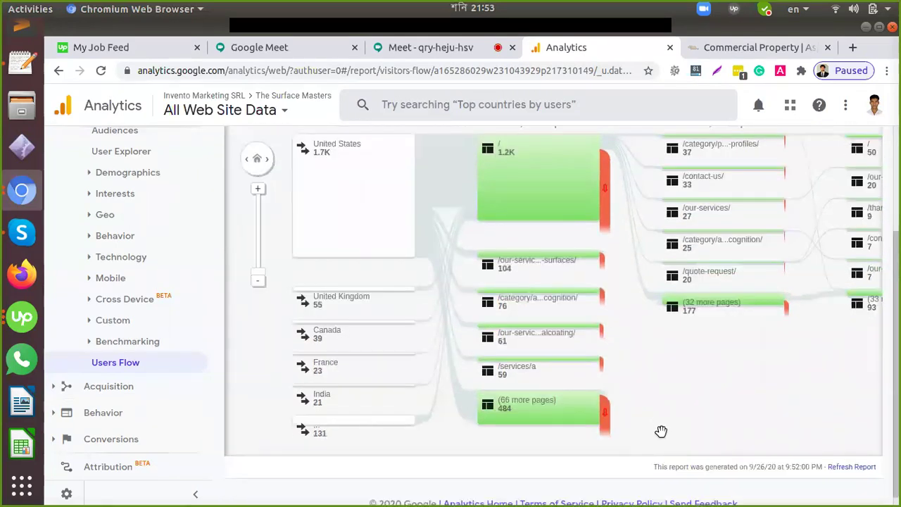
pyautogui.scroll(1, 661, 430)
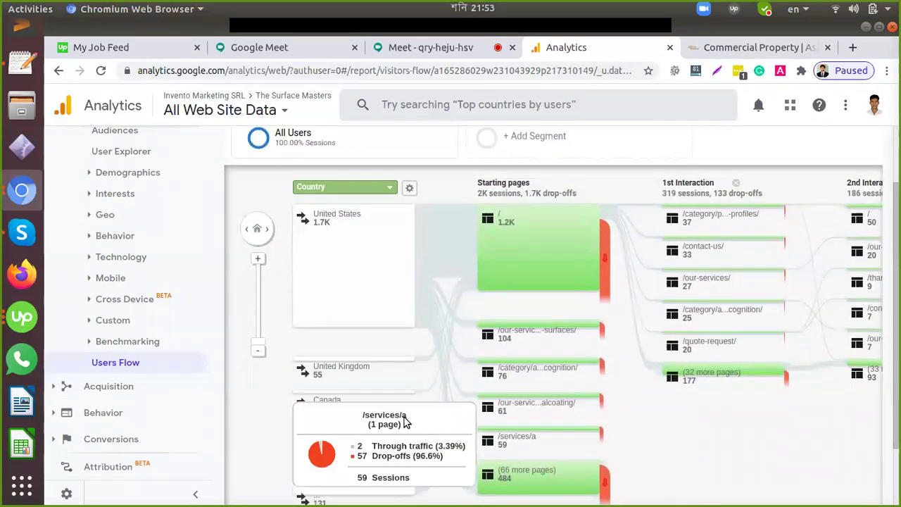
# Step: Limit the Users Flow report to the United States segment and inspect its second-interaction home page traffic
pyautogui.click(316, 221)
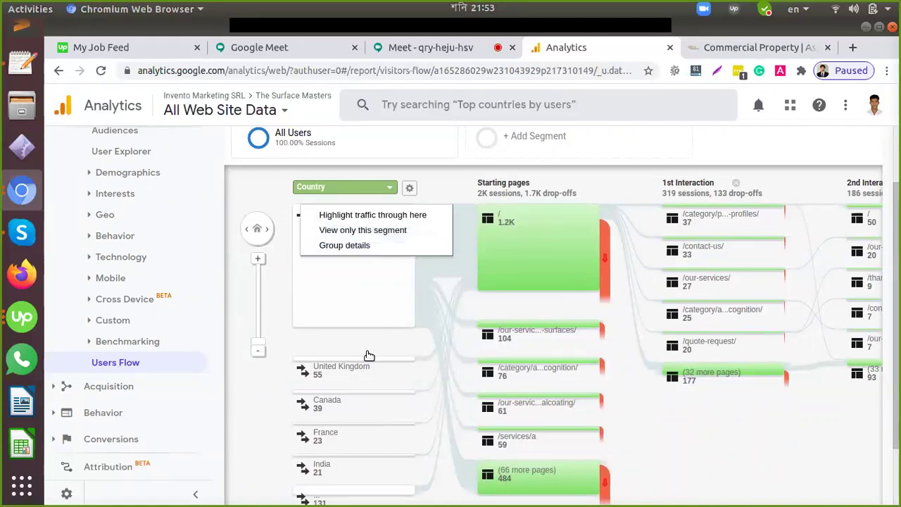
pyautogui.click(375, 231)
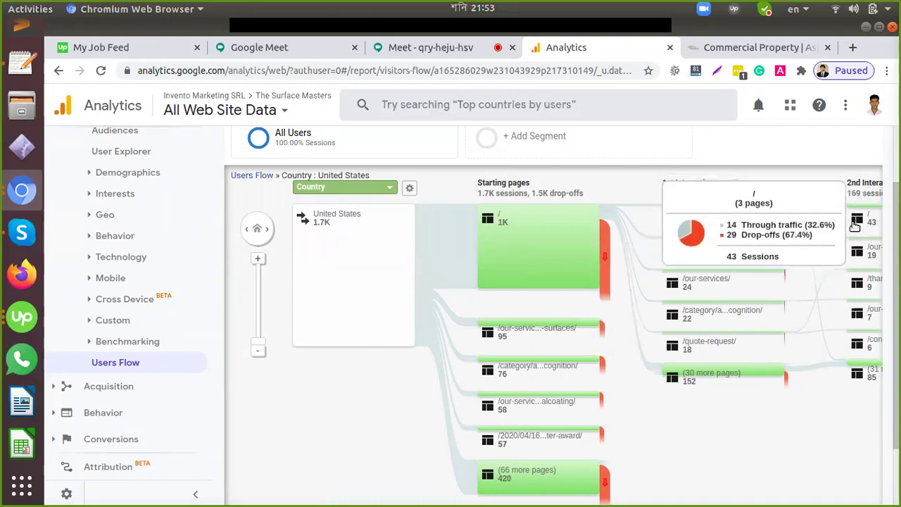
pyautogui.moveTo(864, 207)
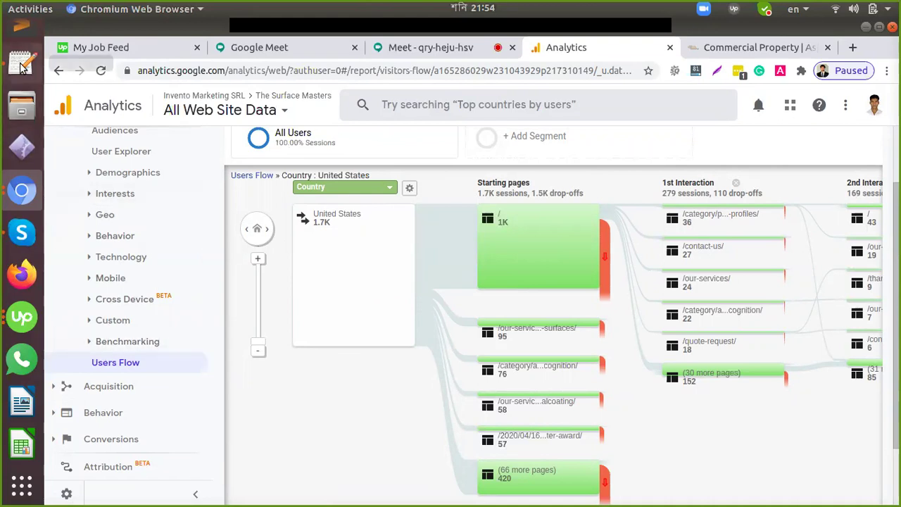
# Step: Open the Funnel Visualization report for the conversion goals
pyautogui.click(227, 111)
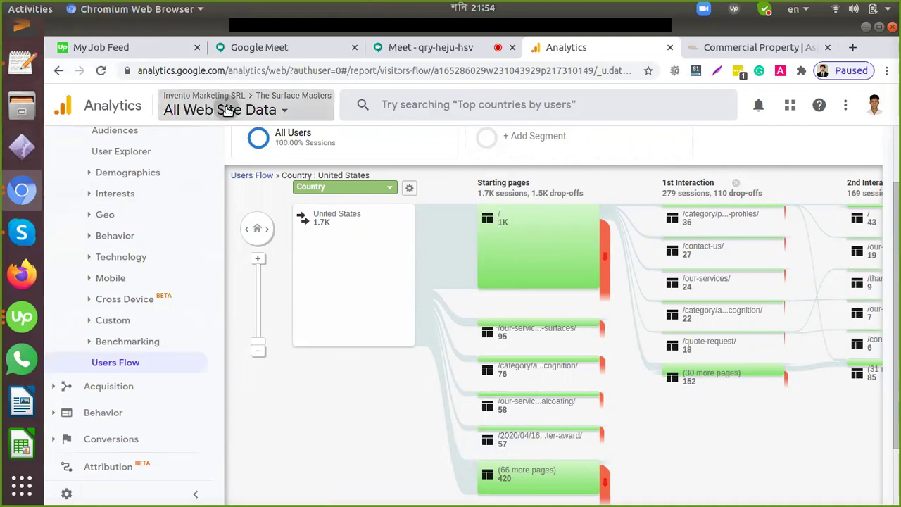
pyautogui.click(646, 142)
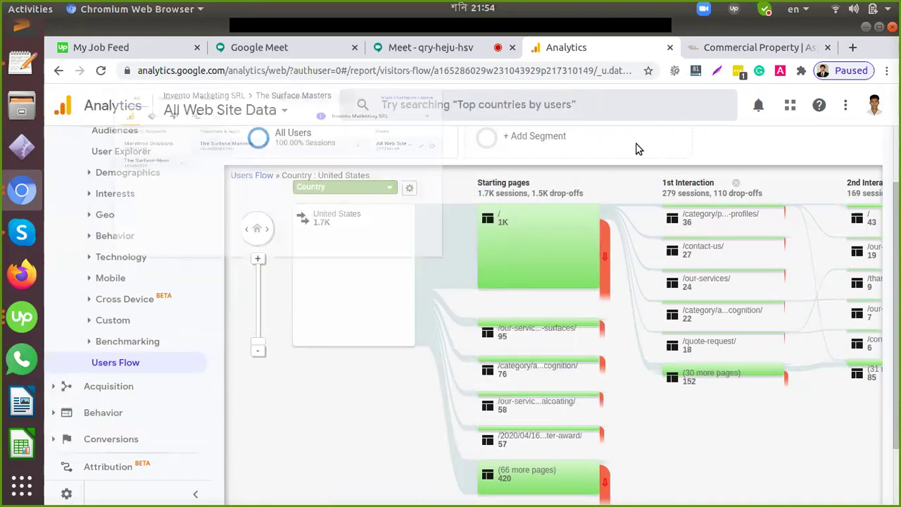
pyautogui.click(117, 440)
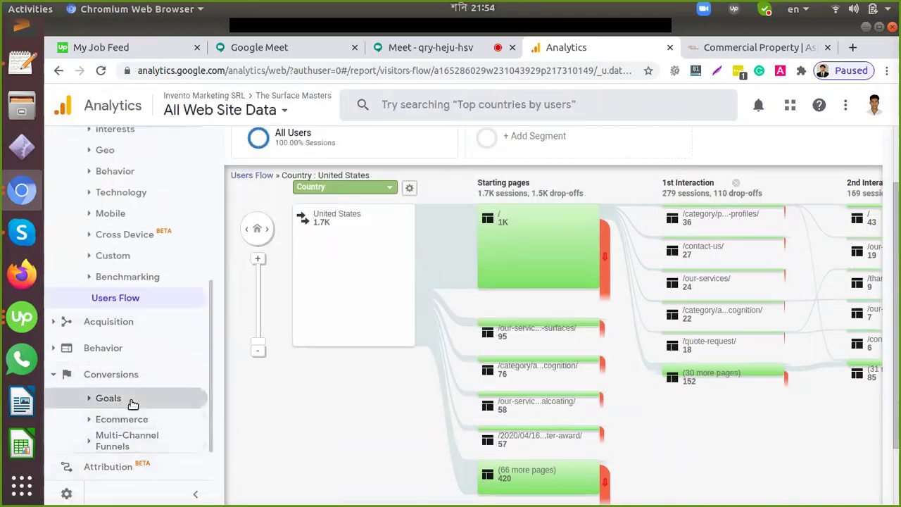
pyautogui.click(131, 400)
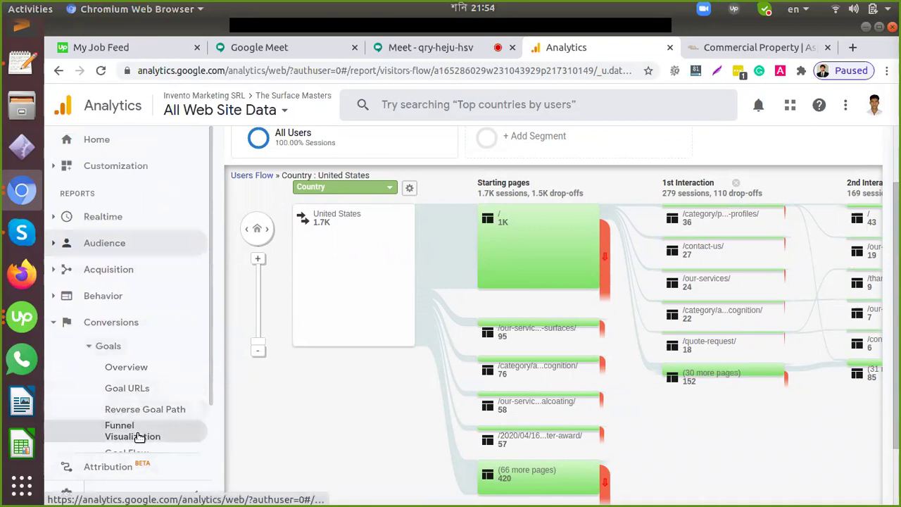
pyautogui.click(133, 431)
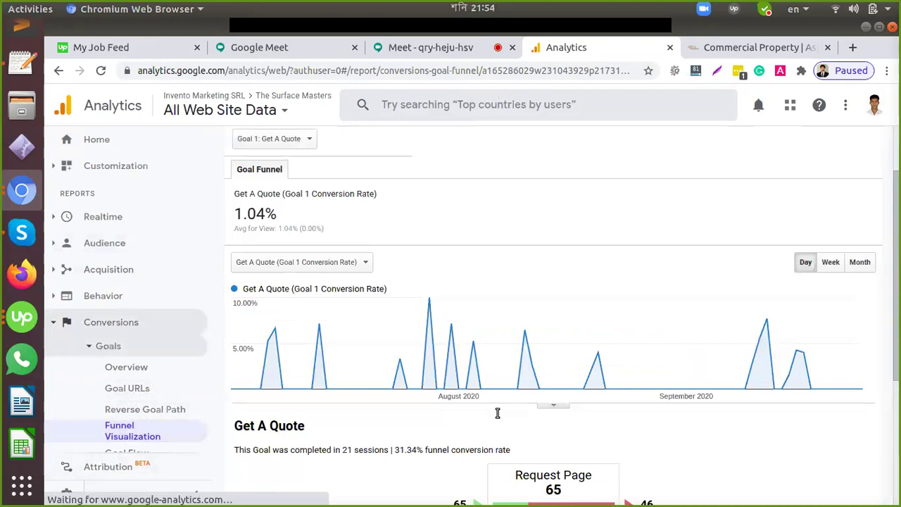
# Step: Highlight the Request Page name, its session count and the Get A Quote count in the goal funnel
pyautogui.scroll(-5, 506, 409)
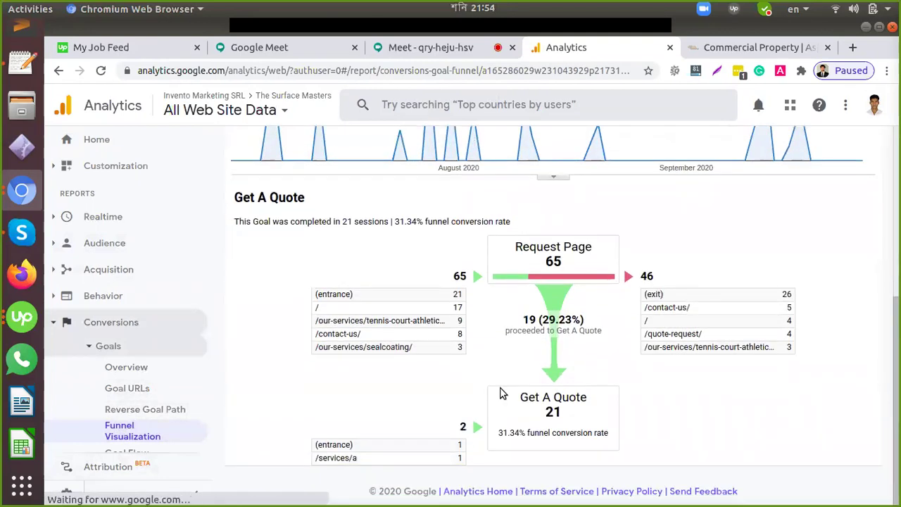
pyautogui.tripleClick(542, 248)
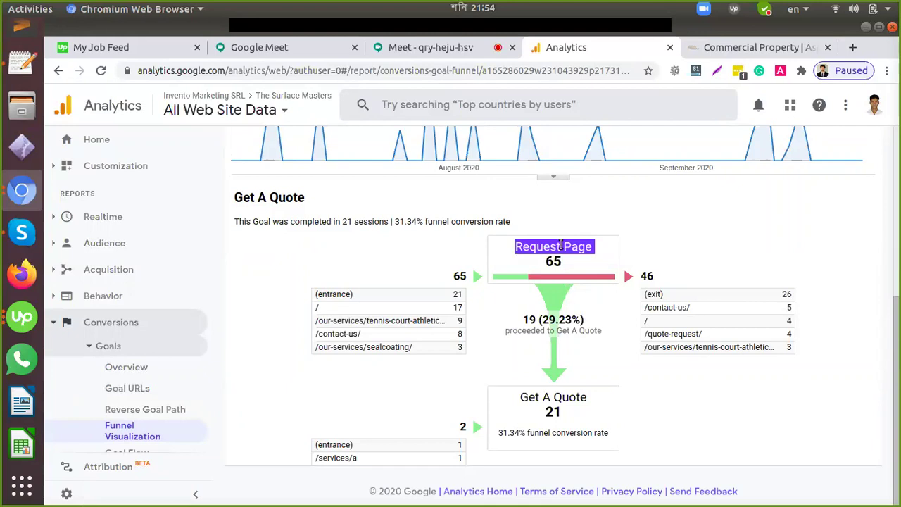
pyautogui.doubleClick(553, 262)
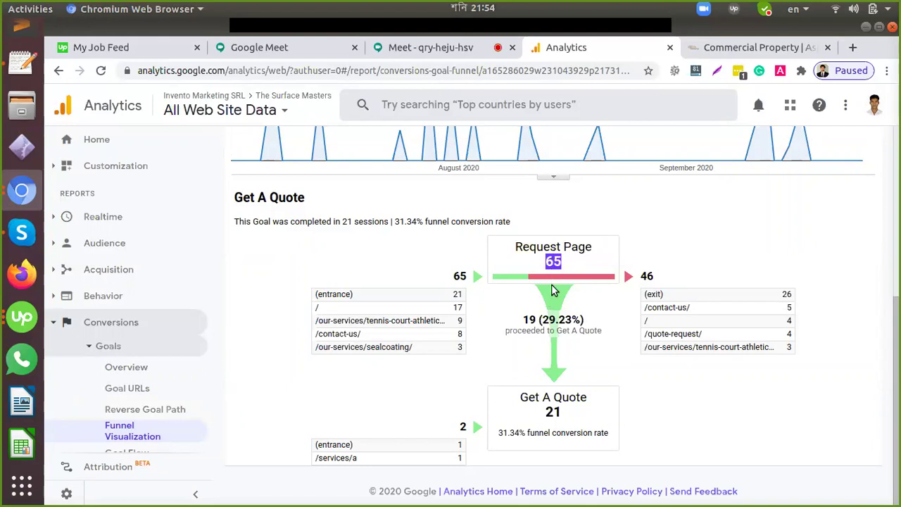
pyautogui.doubleClick(554, 412)
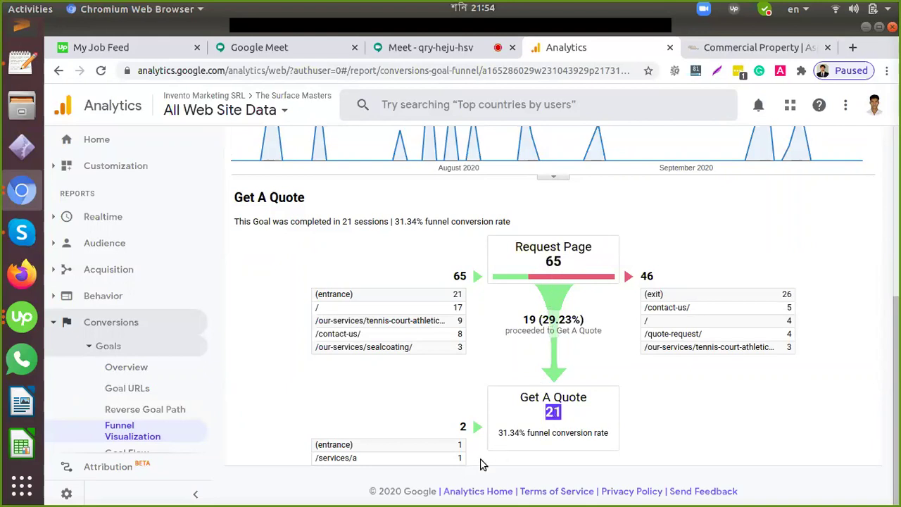
# Step: Compare the Request Page session count with the Get A Quote completions in the goal funnel, highlighting each number in turn
pyautogui.doubleClick(552, 260)
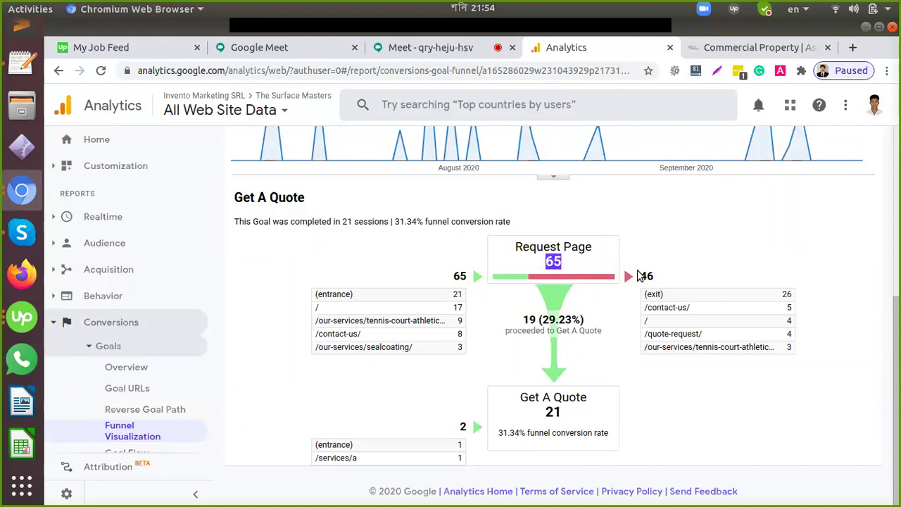
pyautogui.click(555, 406)
pyautogui.doubleClick(555, 409)
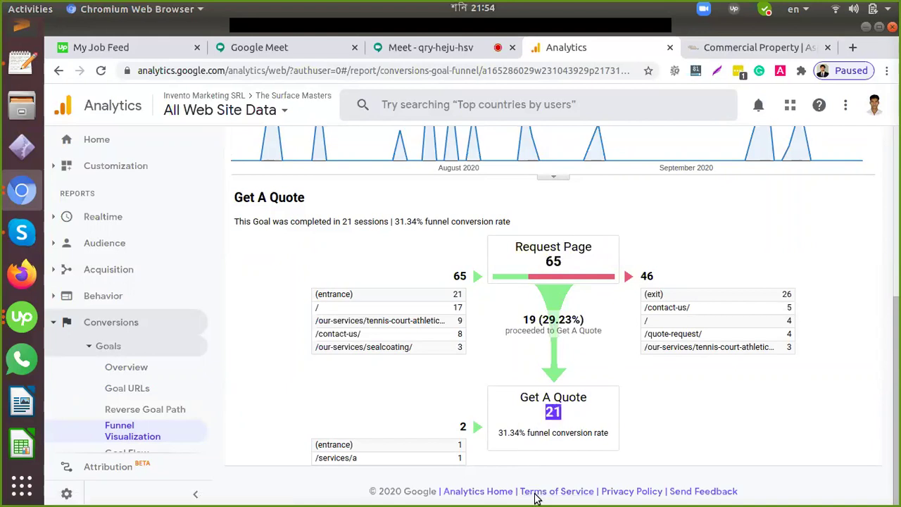
pyautogui.doubleClick(554, 261)
pyautogui.click(554, 411)
pyautogui.doubleClick(554, 411)
pyautogui.doubleClick(548, 262)
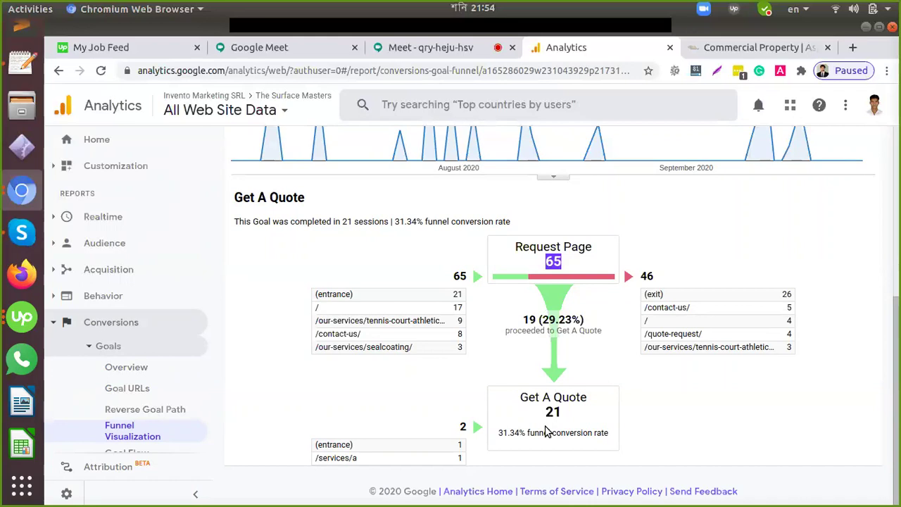
pyautogui.scroll(3, 547, 431)
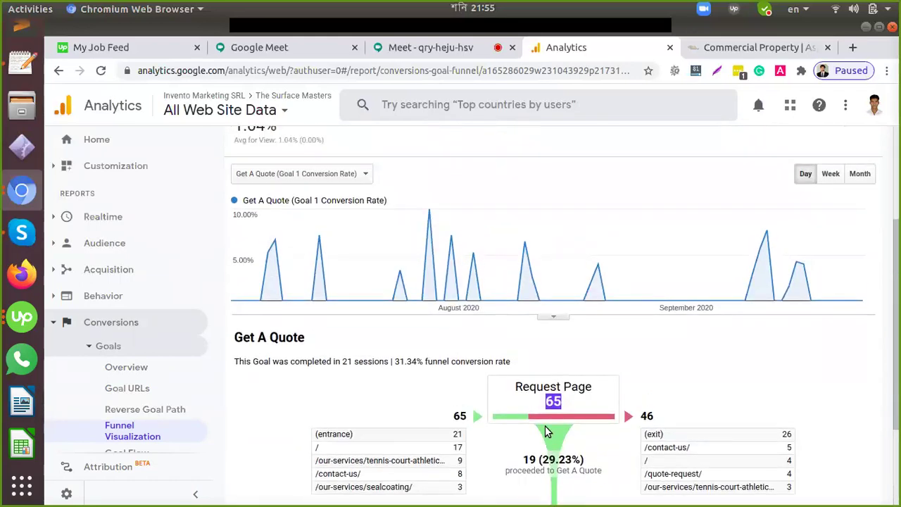
pyautogui.scroll(-3, 547, 427)
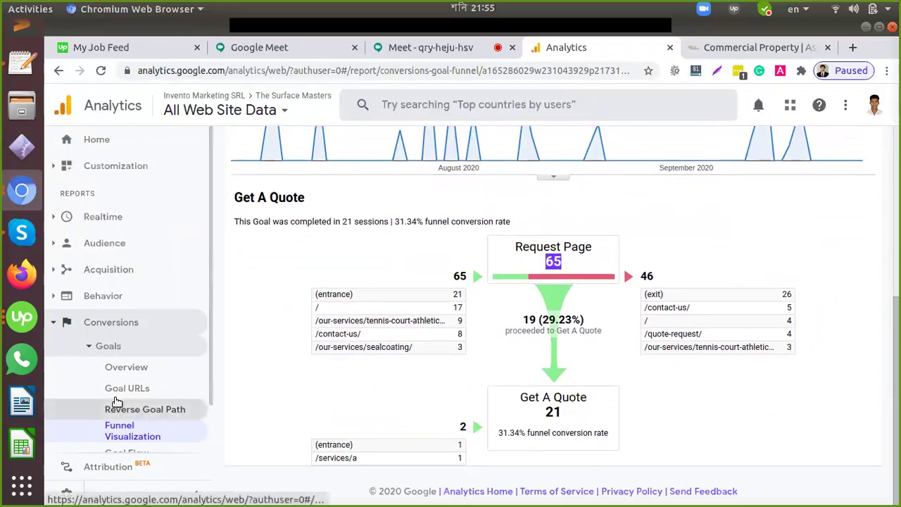
pyautogui.doubleClick(554, 413)
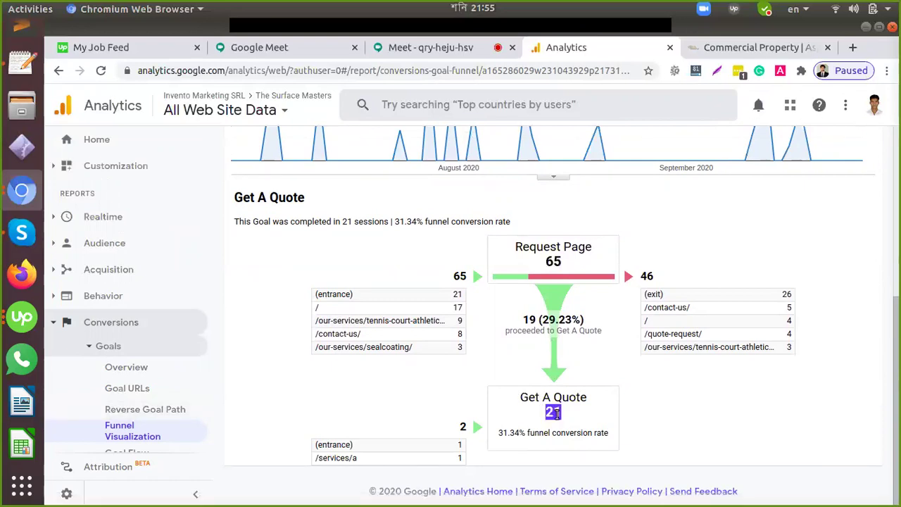
# Step: Switch to The Surface Masters website and look through its Commercial page down to the update sign-up form and back
pyautogui.click(757, 47)
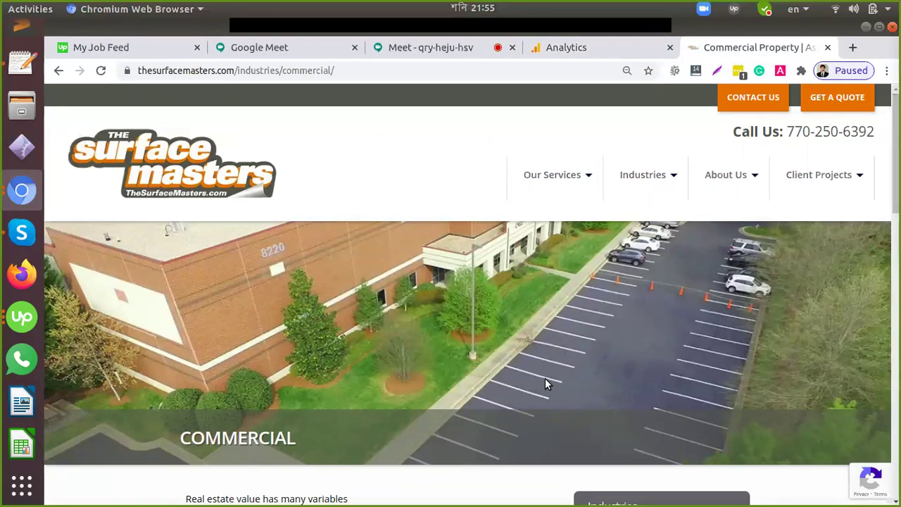
pyautogui.scroll(-5, 545, 378)
pyautogui.scroll(-5, 547, 384)
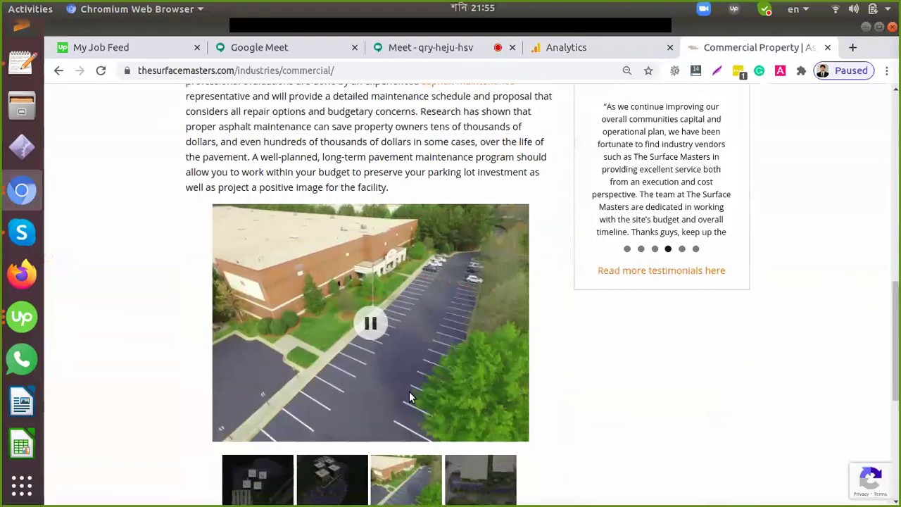
pyautogui.scroll(-5, 440, 352)
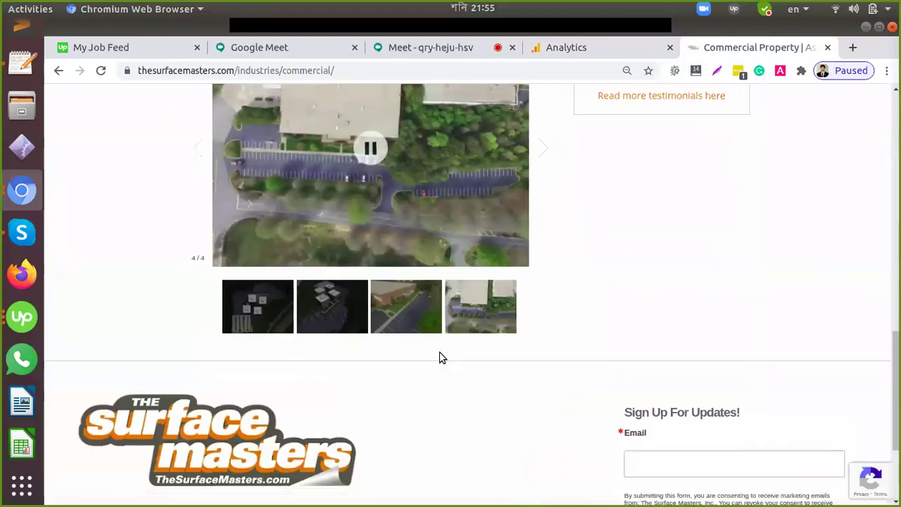
pyautogui.scroll(15, 613, 387)
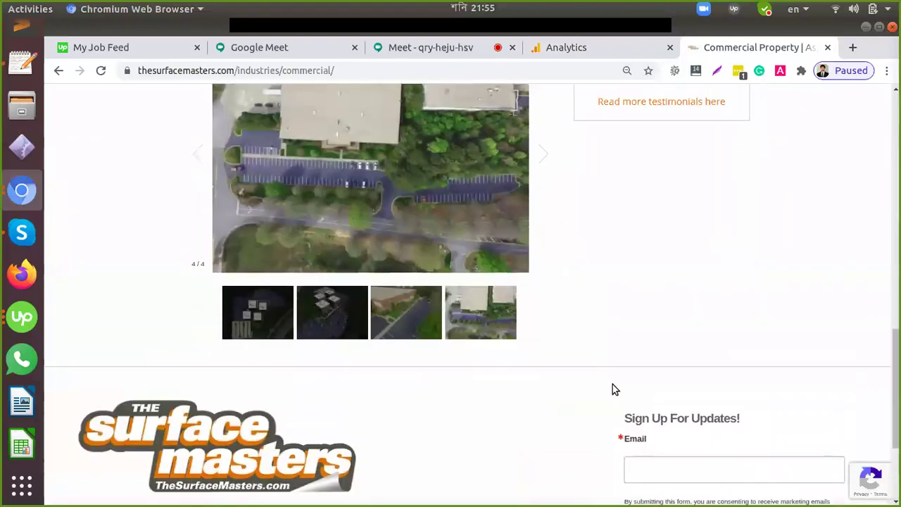
pyautogui.scroll(4, 613, 385)
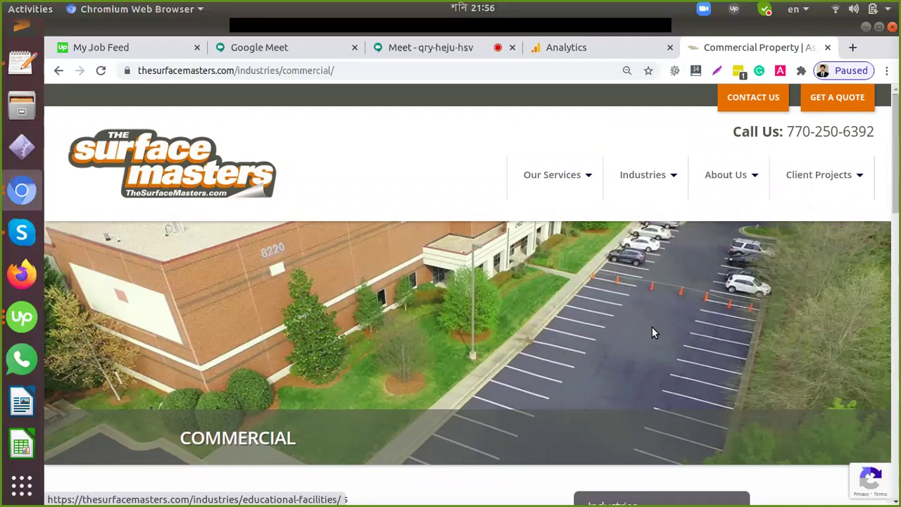
# Step: Return to the Analytics funnel report and highlight the Request Page and Get A Quote counts again
pyautogui.click(618, 49)
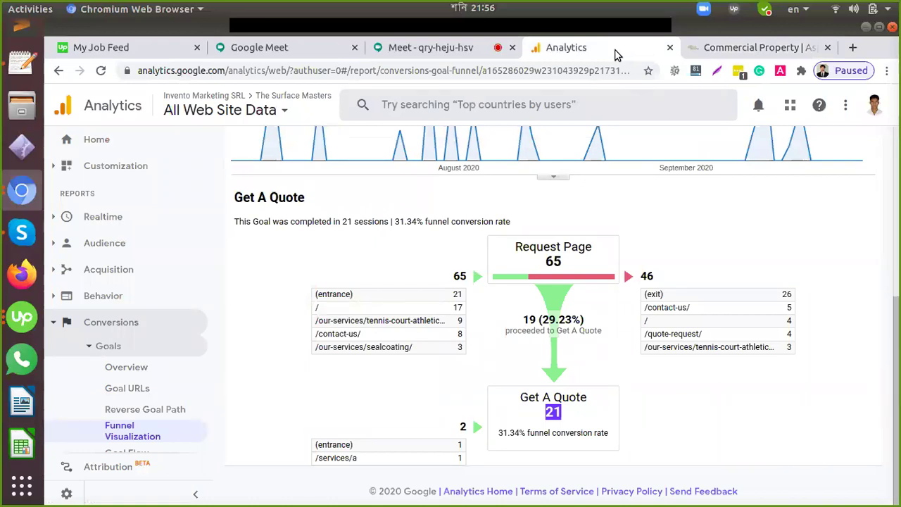
pyautogui.click(550, 261)
pyautogui.doubleClick(550, 260)
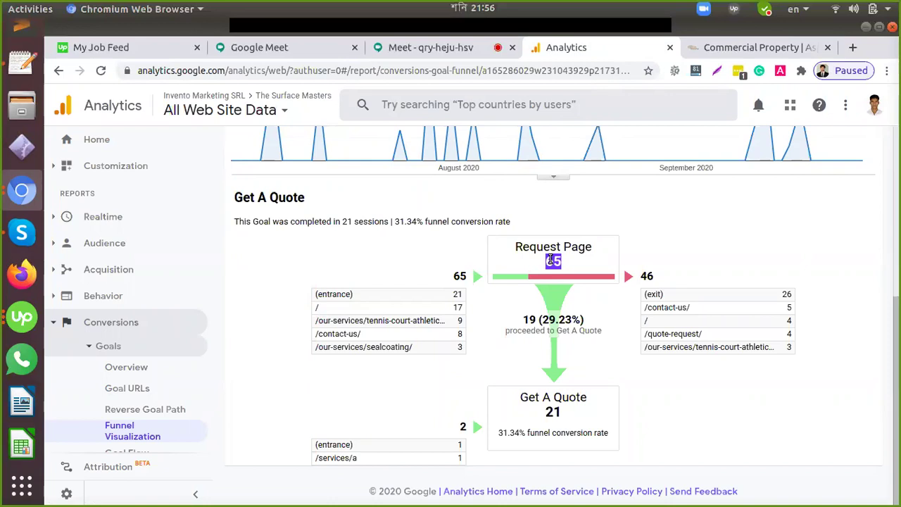
pyautogui.doubleClick(559, 407)
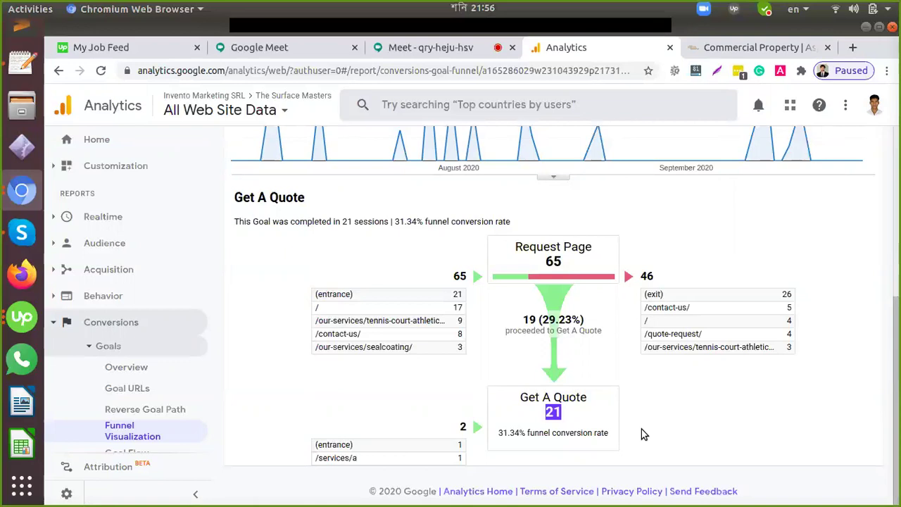
pyautogui.doubleClick(554, 261)
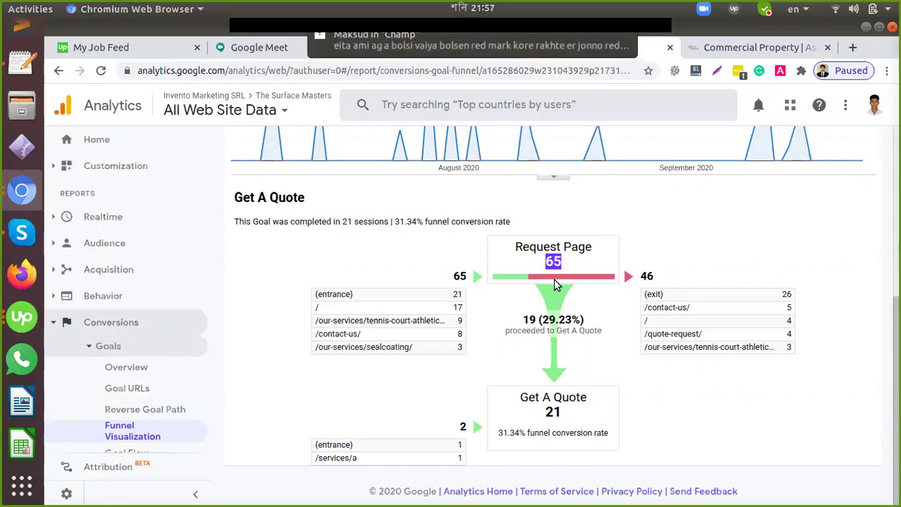
pyautogui.click(123, 244)
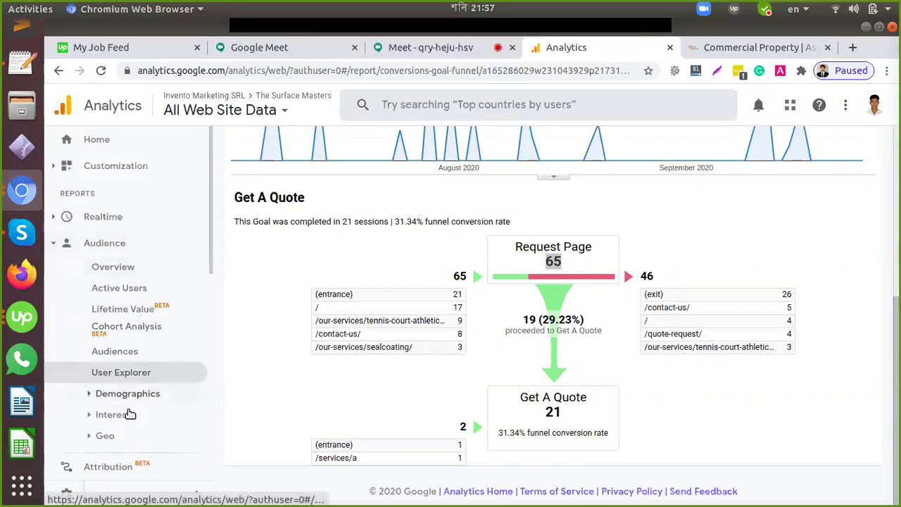
pyautogui.scroll(-3, 123, 317)
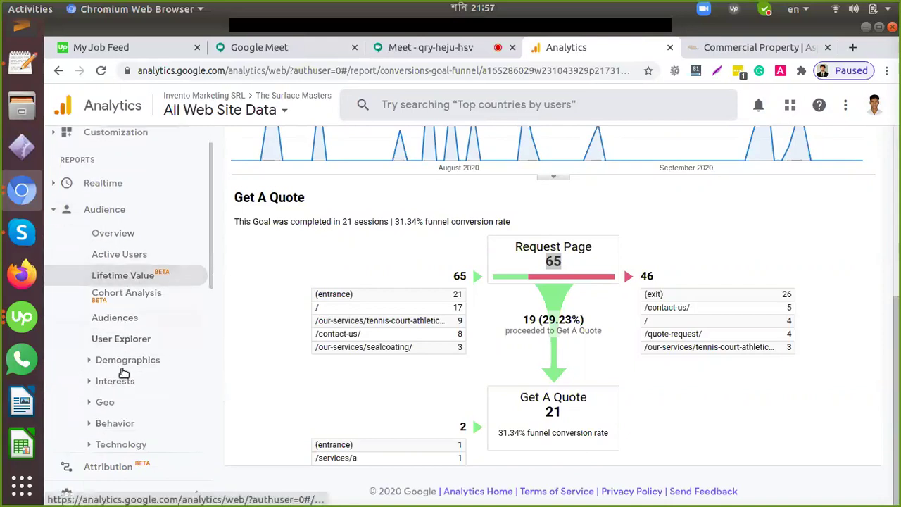
pyautogui.scroll(2, 106, 225)
pyautogui.click(93, 210)
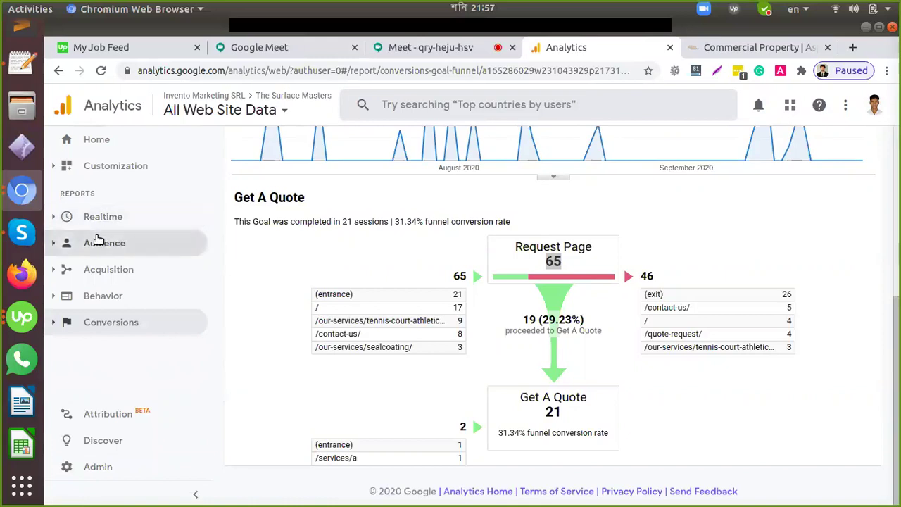
# Step: Open the Overview report of the Acquisition section
pyautogui.click(124, 273)
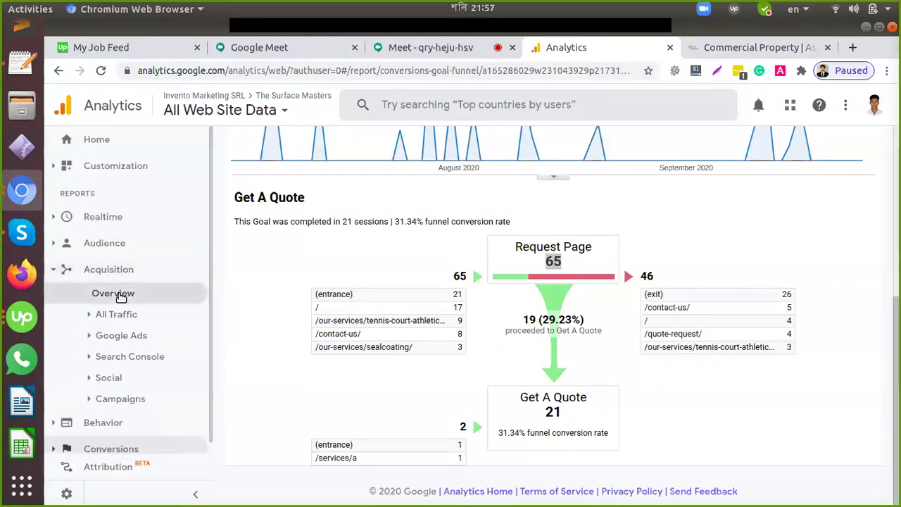
pyautogui.click(121, 297)
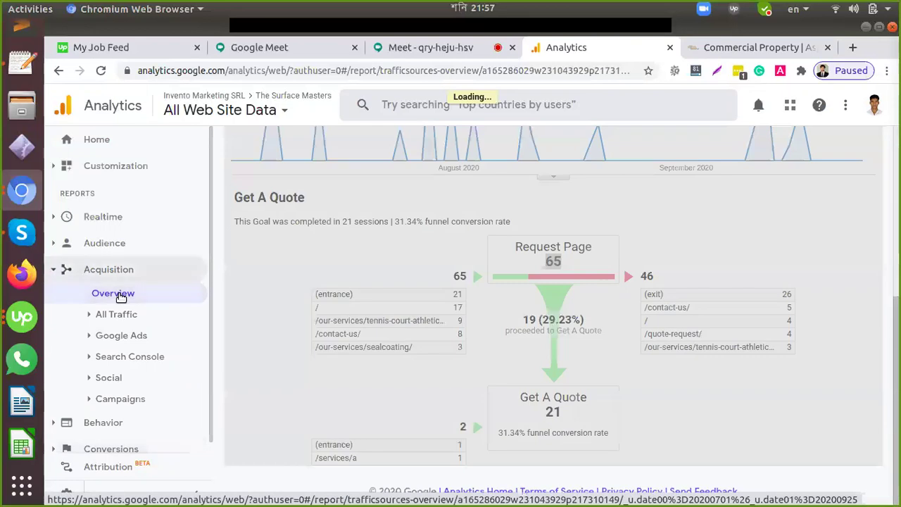